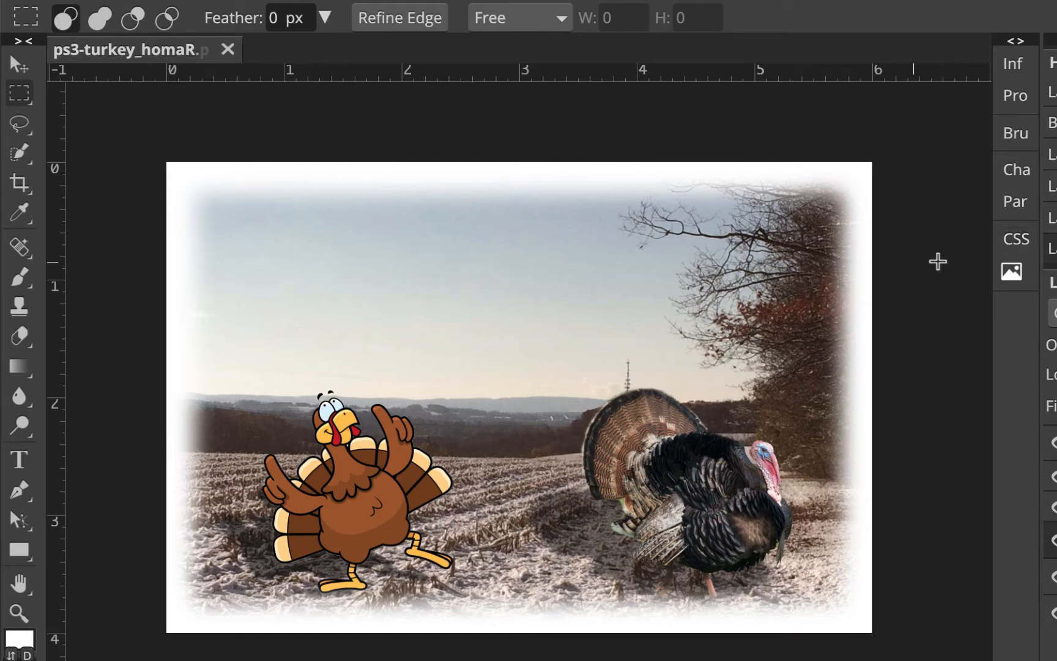
# Step: Add the text "Happy Thanksgiving" in the sky above the cartoon turkey at a font size of 104 px
pyautogui.click(22, 459)
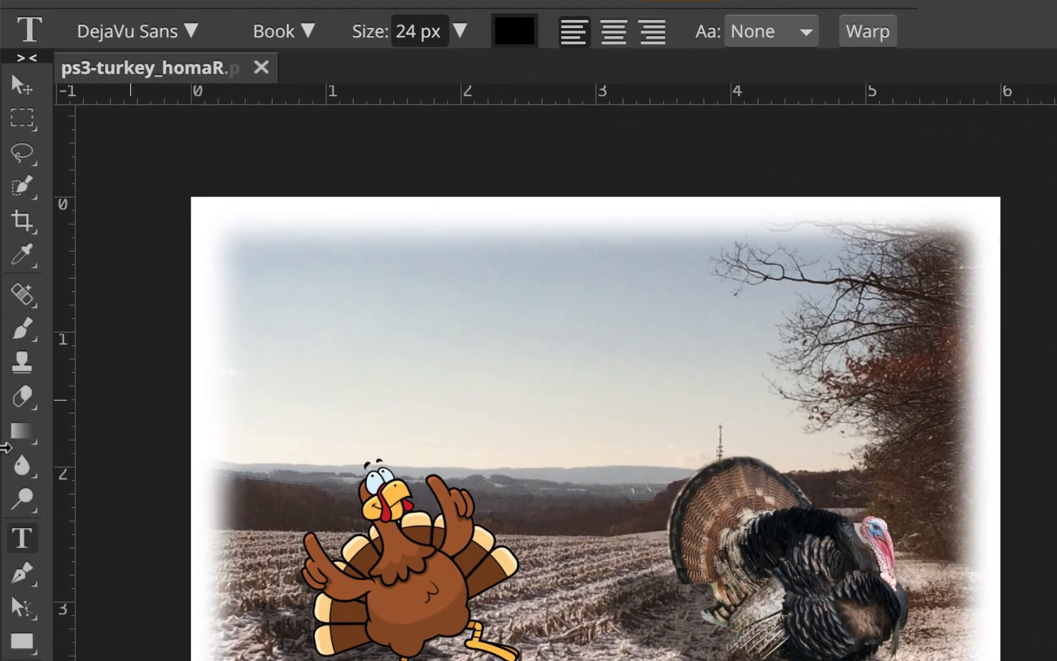
pyautogui.click(461, 35)
pyautogui.moveTo(427, 78); pyautogui.dragTo(446, 85)
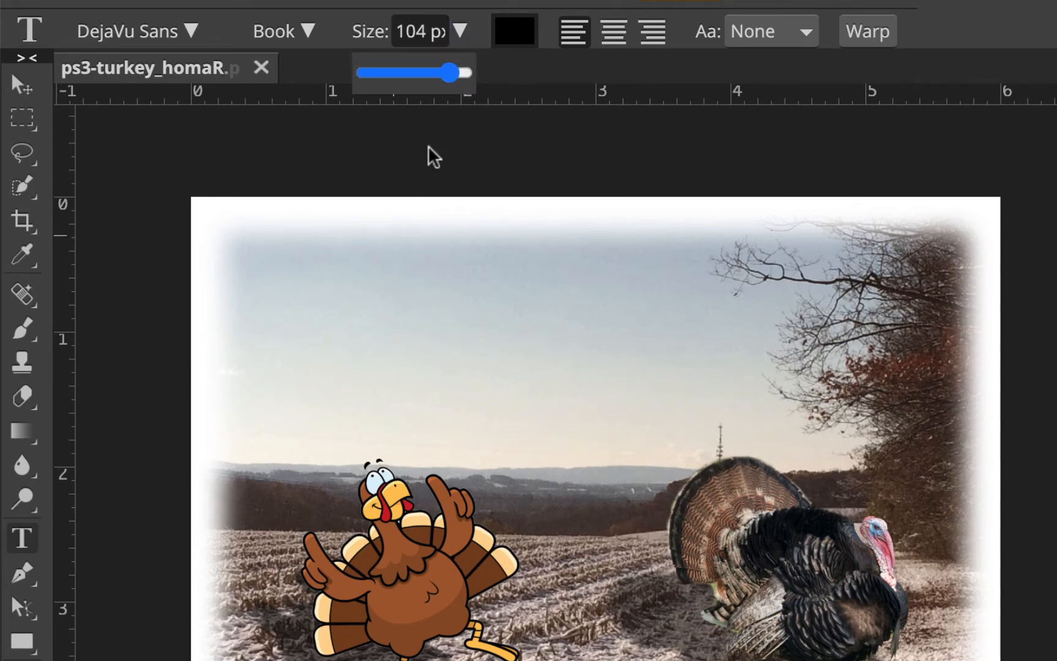
pyautogui.click(349, 345)
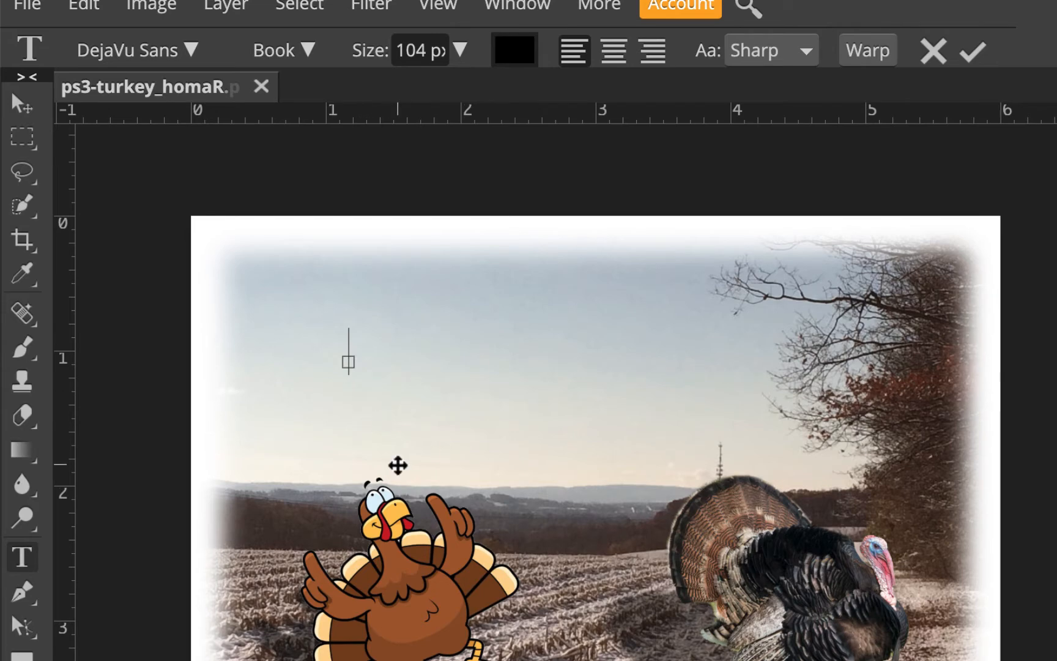
pyautogui.write('H')
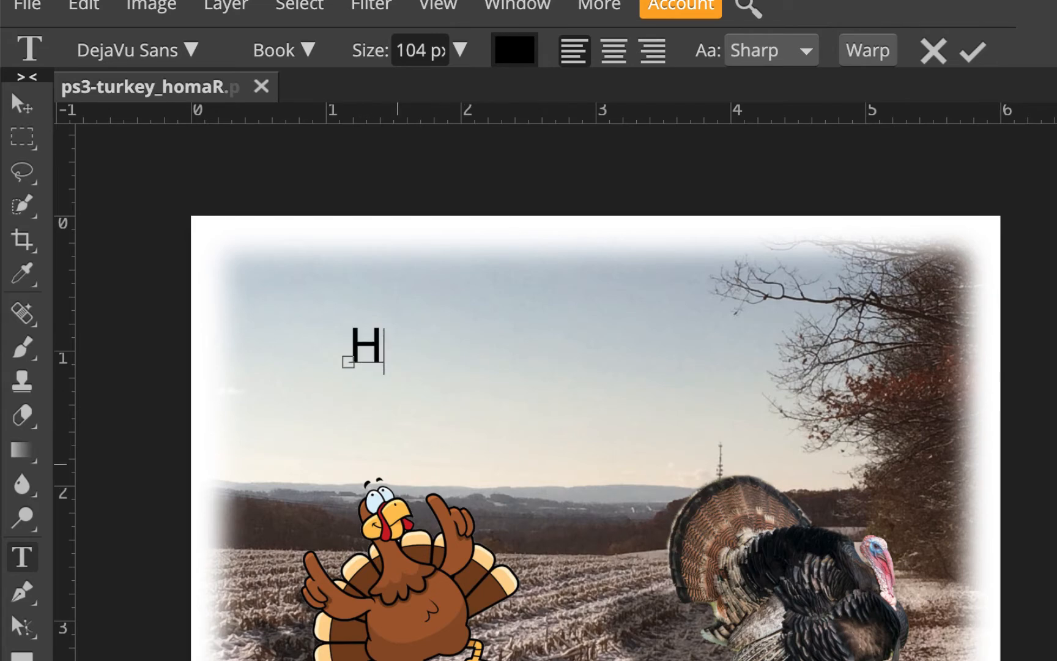
pyautogui.write('appy Thanksgiving')
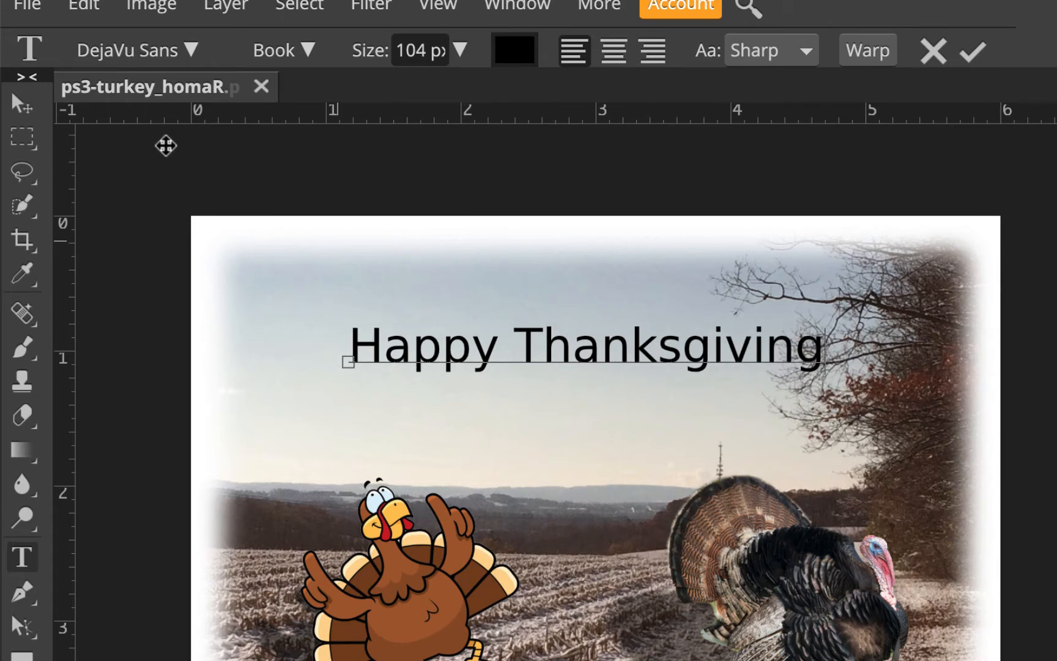
# Step: Move the greeting text up and to the left, then scale it to about 114% width and 135% height
pyautogui.click(22, 104)
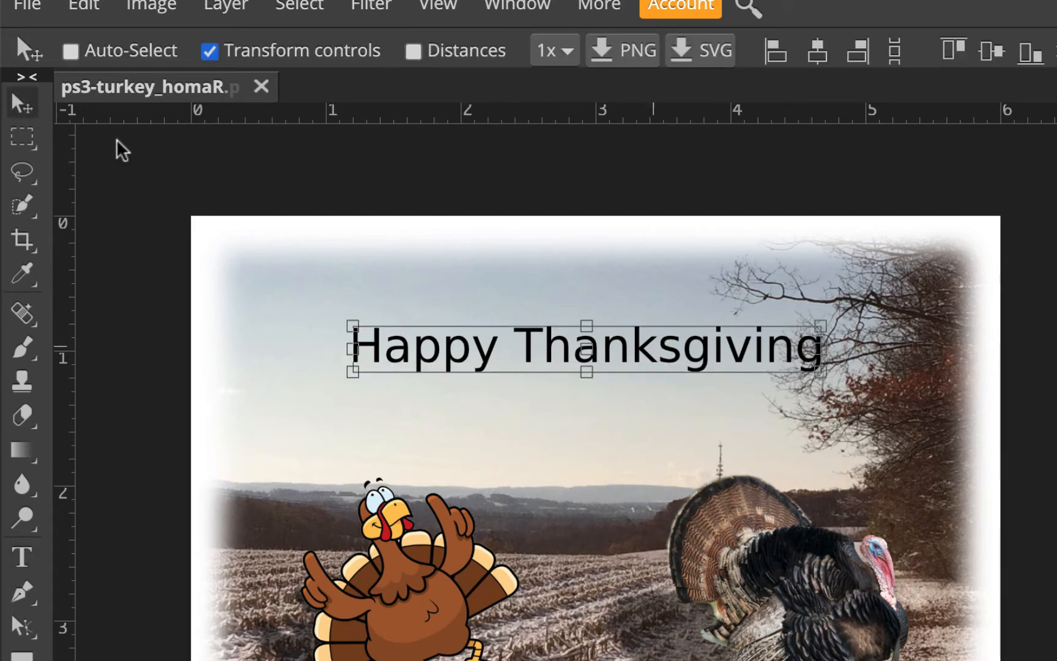
pyautogui.moveTo(679, 360); pyautogui.dragTo(631, 334)
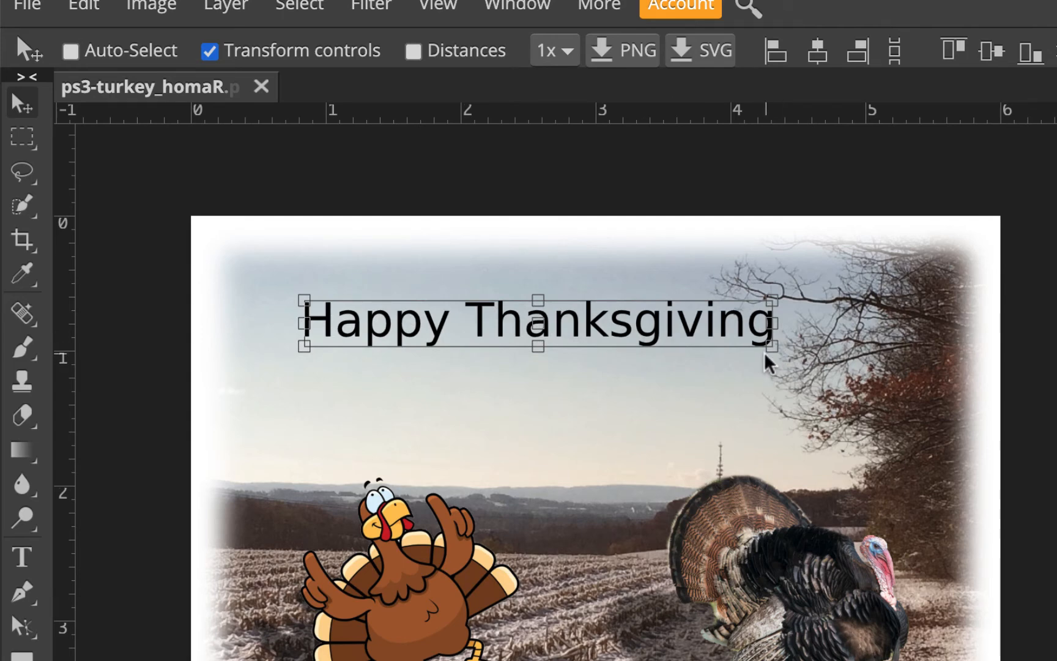
pyautogui.moveTo(774, 354); pyautogui.dragTo(836, 402)
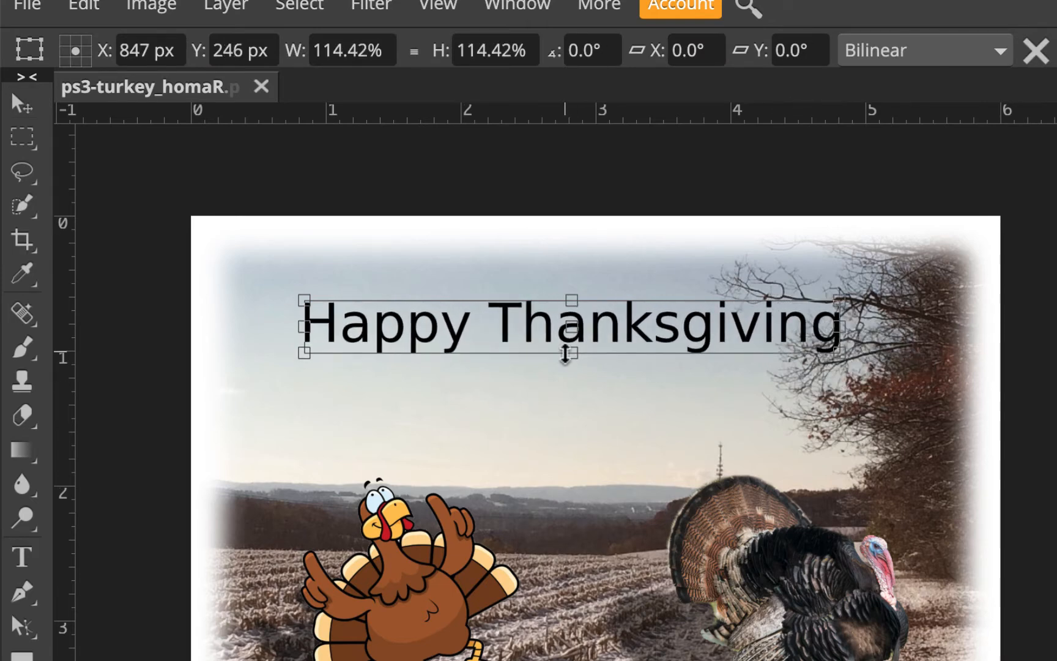
pyautogui.moveTo(566, 354); pyautogui.dragTo(572, 363)
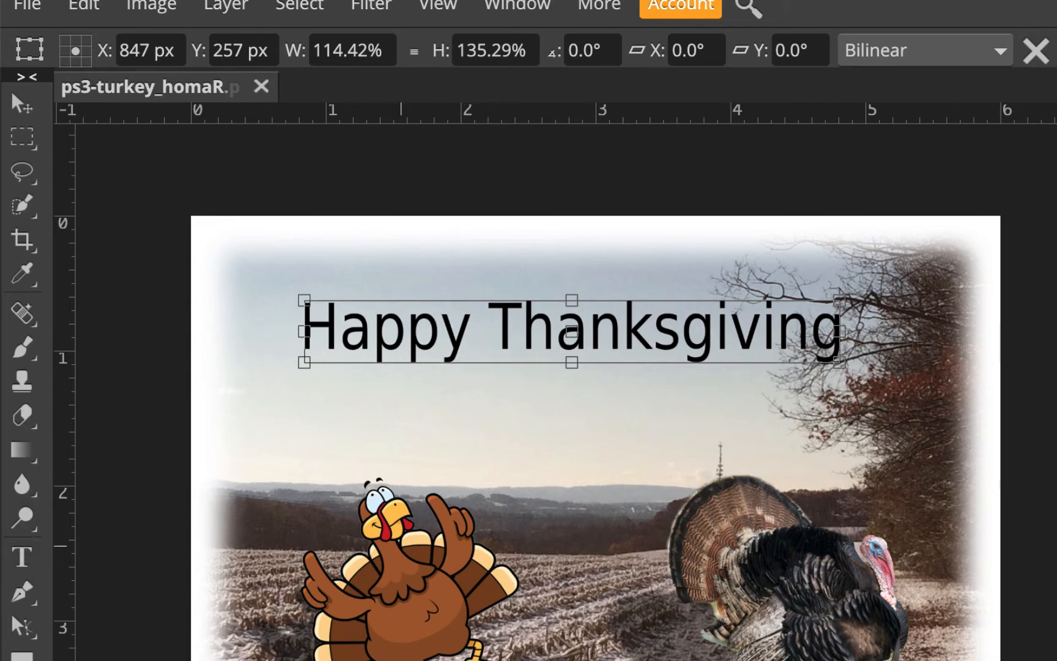
pyautogui.press('Return')
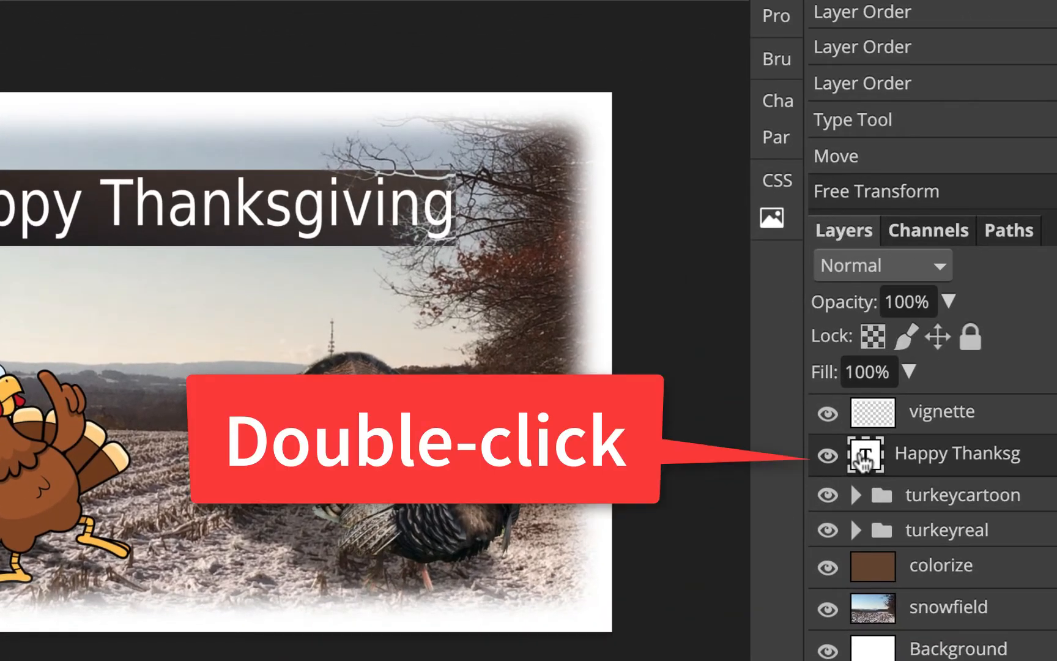
# Step: Change the font of the whole "Happy Thanksgiving" text to Damion
pyautogui.doubleClick(864, 456)
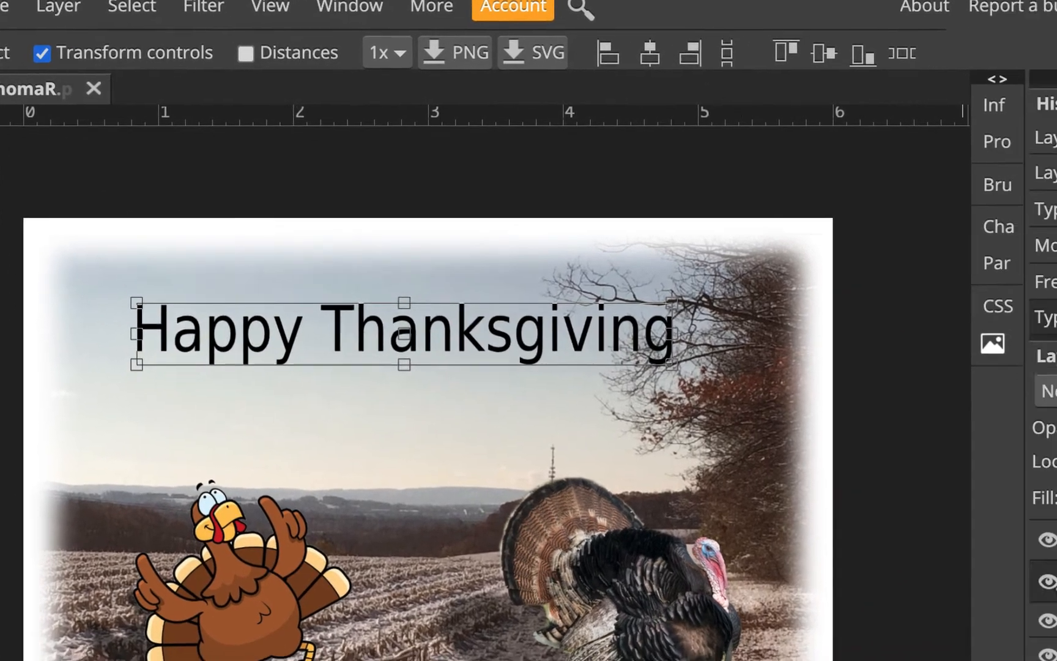
pyautogui.doubleClick(920, 575)
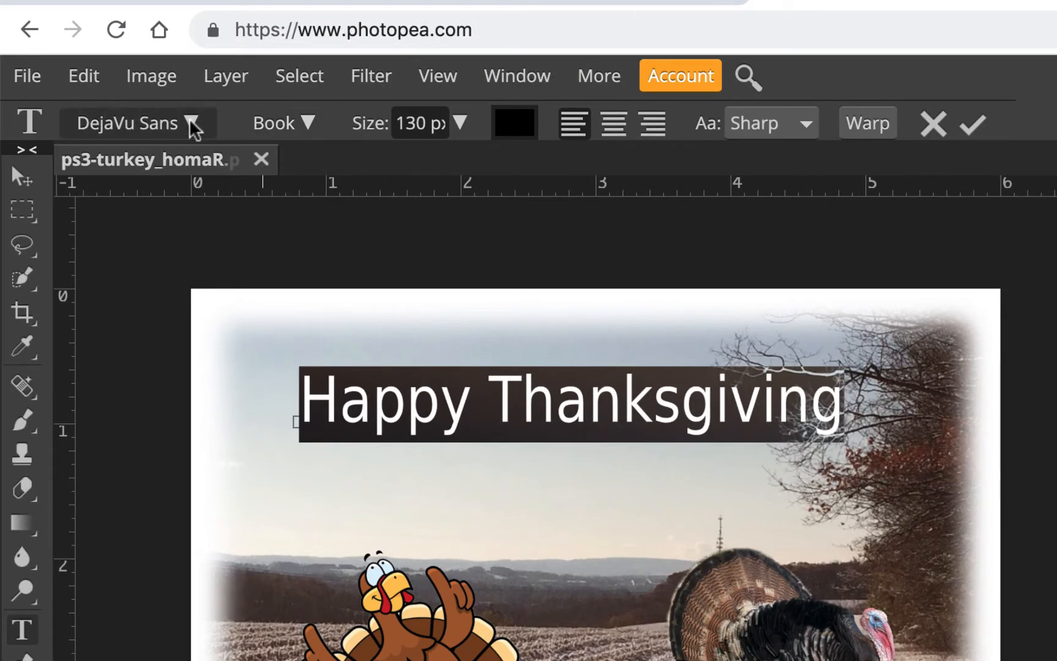
pyautogui.click(192, 124)
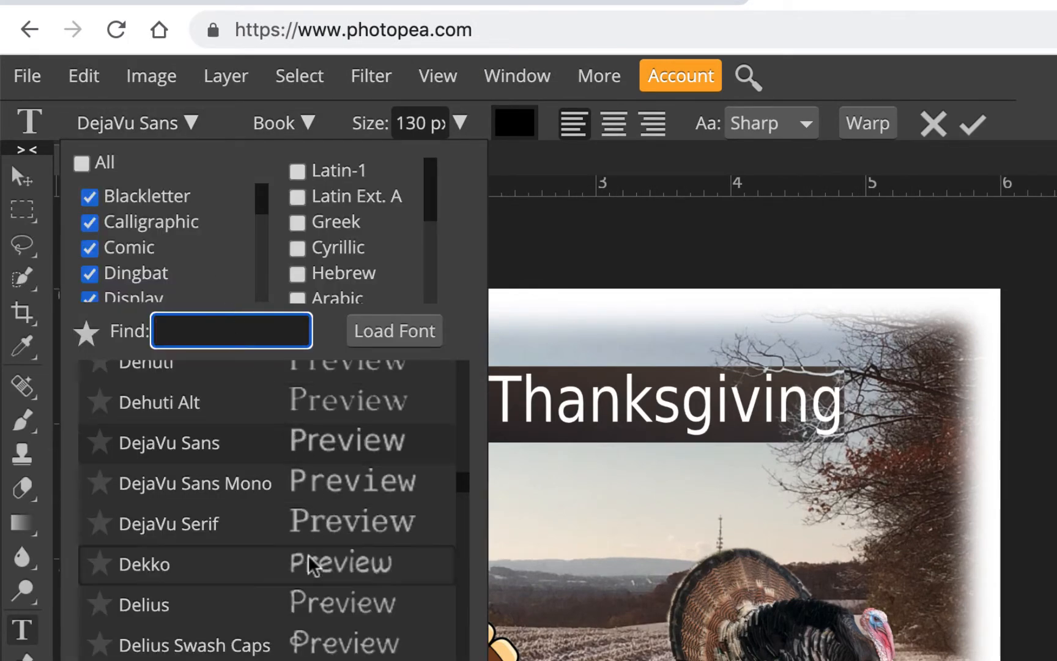
pyautogui.scroll(5, 309, 564)
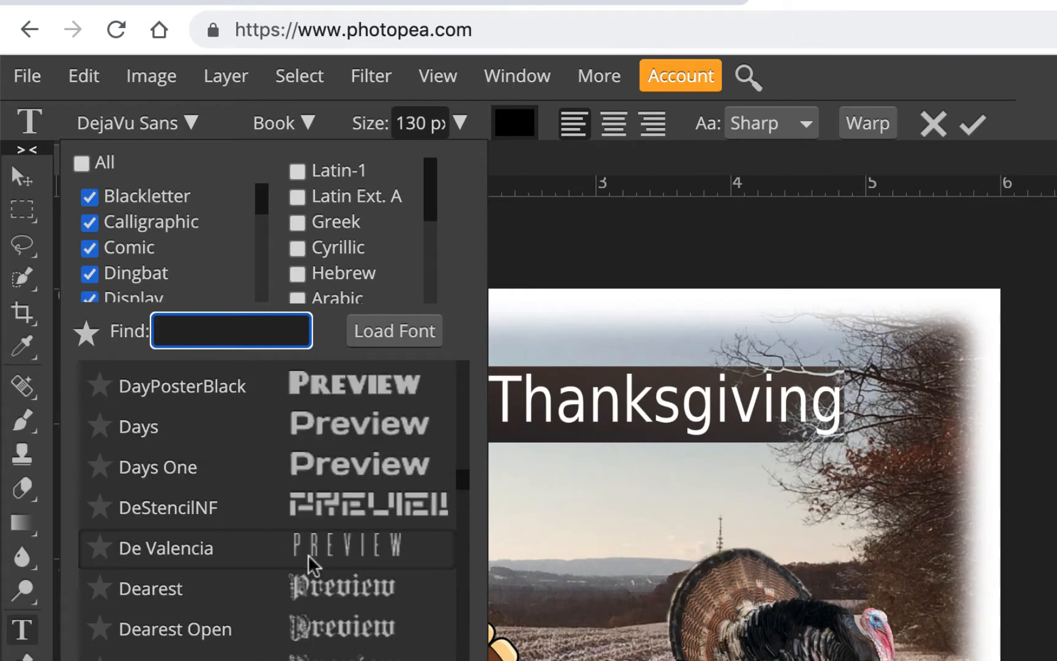
pyautogui.scroll(-10, 309, 564)
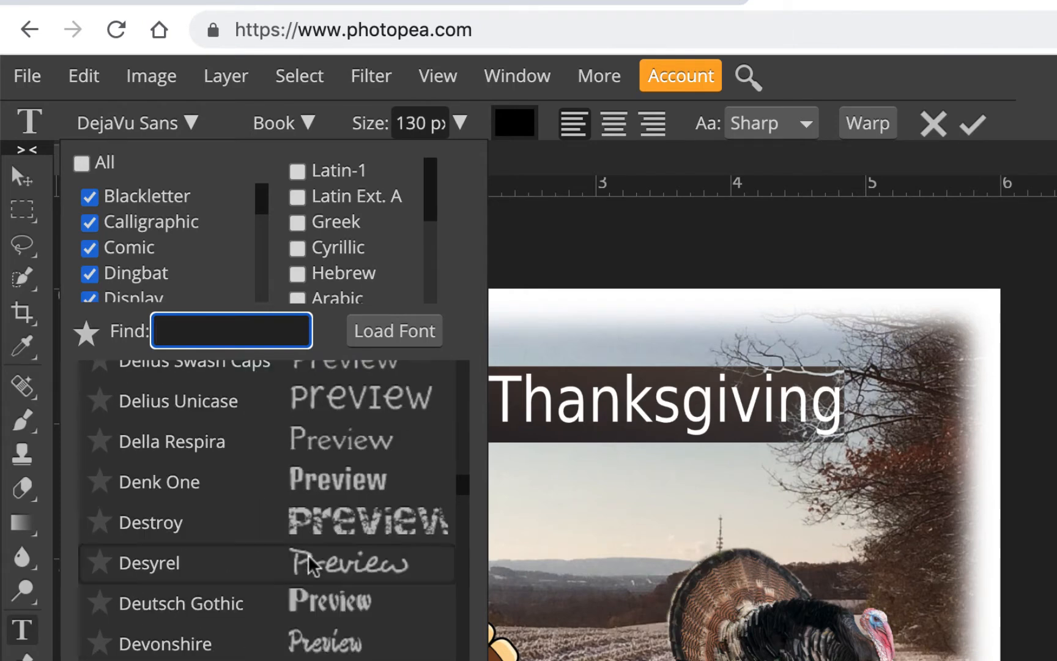
pyautogui.scroll(-7, 346, 572)
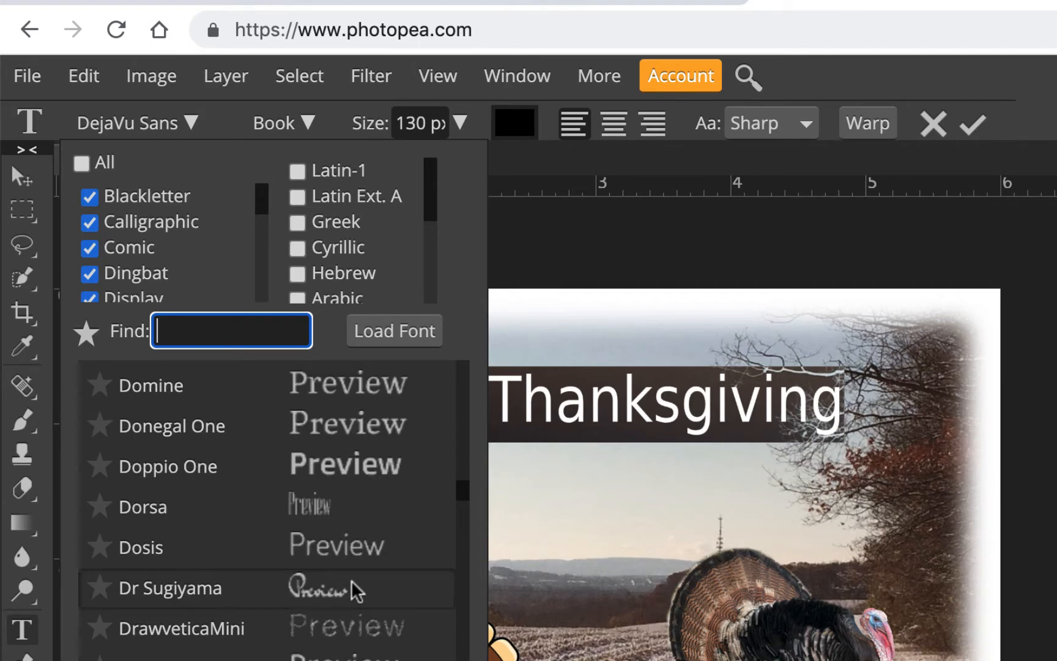
pyautogui.scroll(-6, 357, 588)
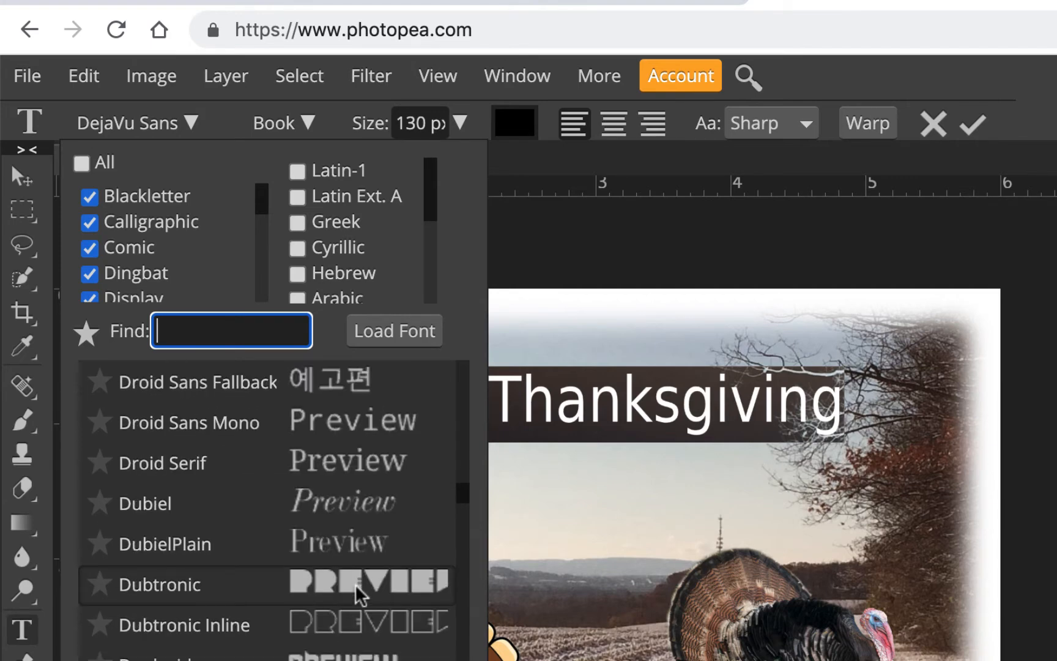
pyautogui.scroll(-6, 360, 595)
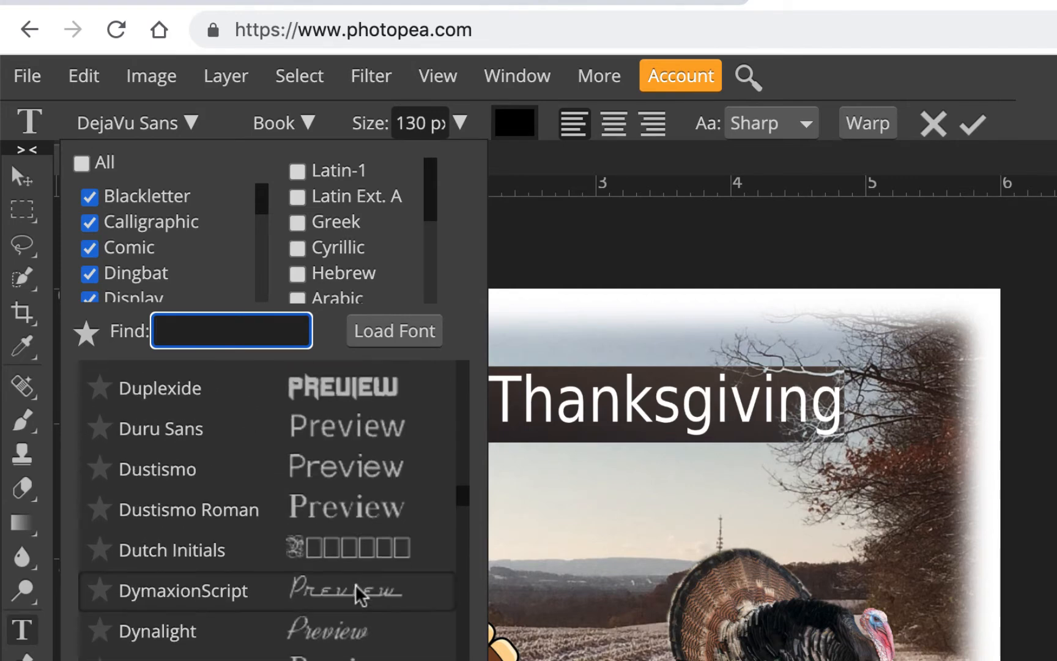
pyautogui.scroll(4, 360, 595)
pyautogui.scroll(15, 359, 592)
pyautogui.click(354, 488)
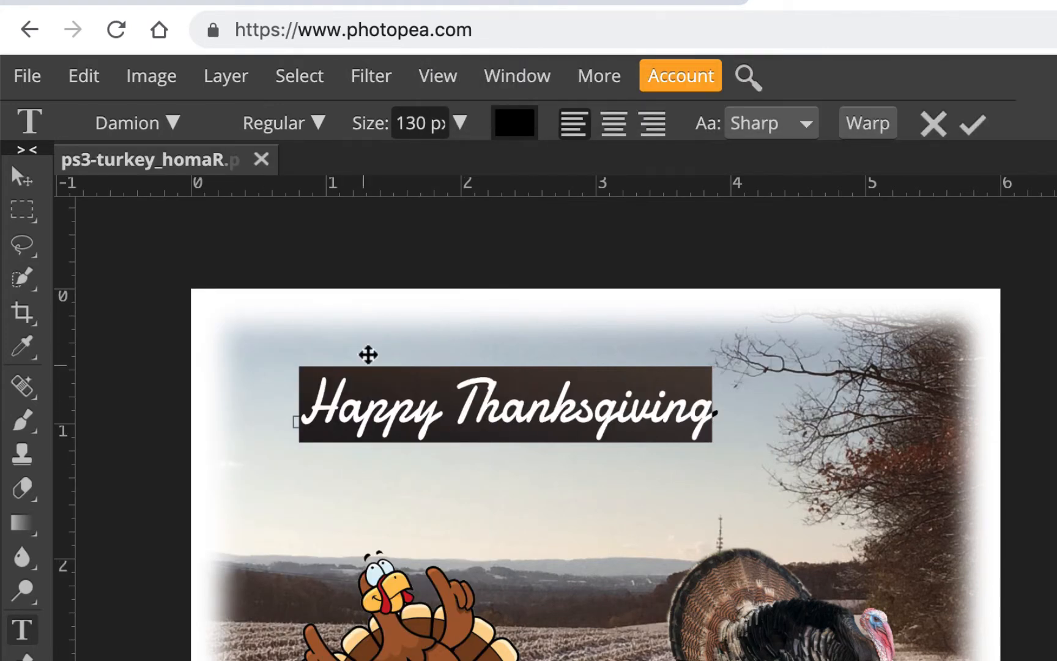
# Step: Enlarge the greeting text proportionally to about 141% so it spans most of the sky
pyautogui.click(460, 123)
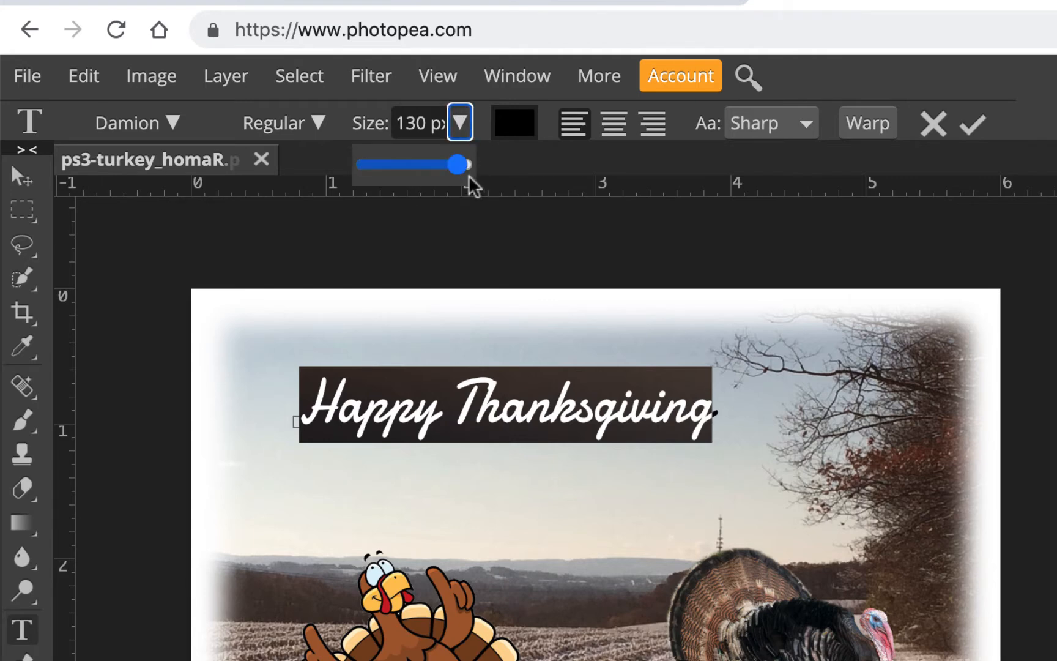
pyautogui.click(21, 177)
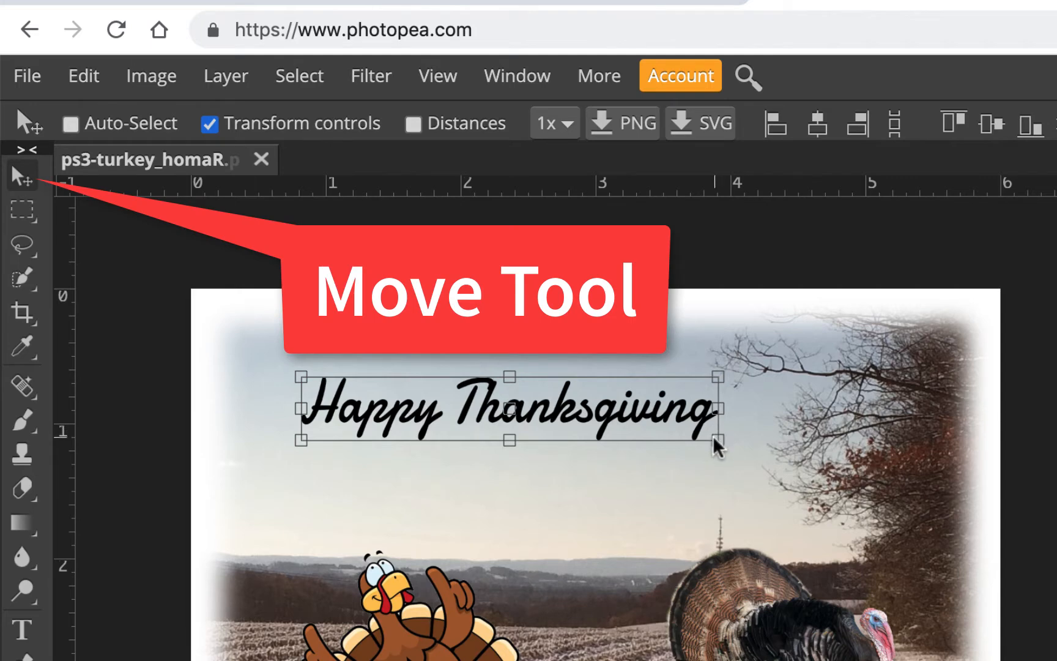
pyautogui.moveTo(717, 444); pyautogui.dragTo(887, 550)
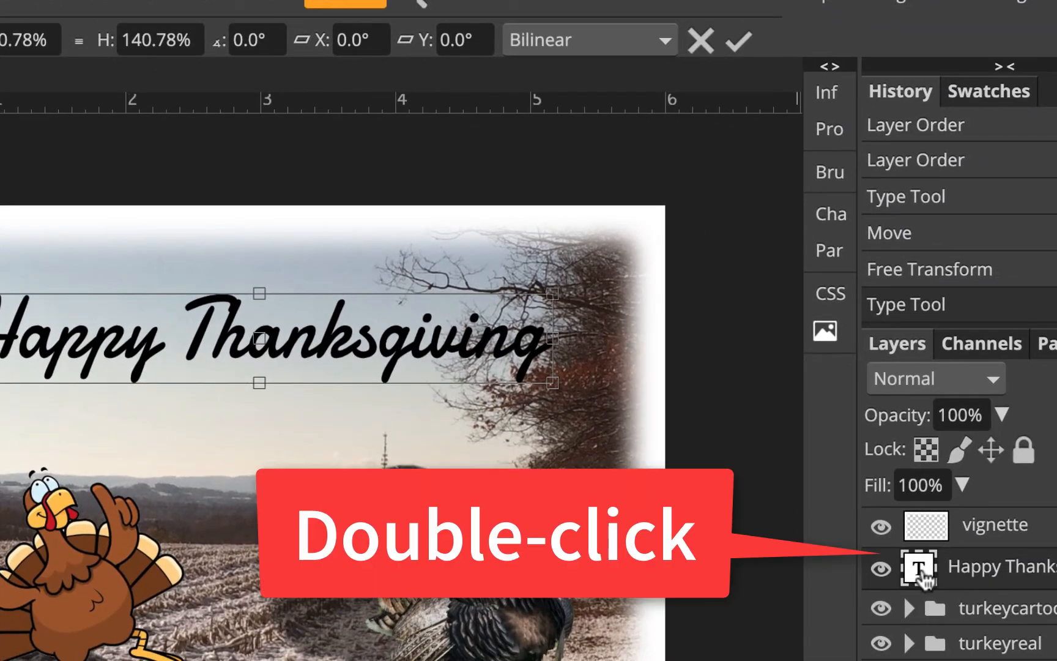
# Step: Warp the greeting text with the Arc style, horizontal orientation and a 15% bend
pyautogui.doubleClick(920, 568)
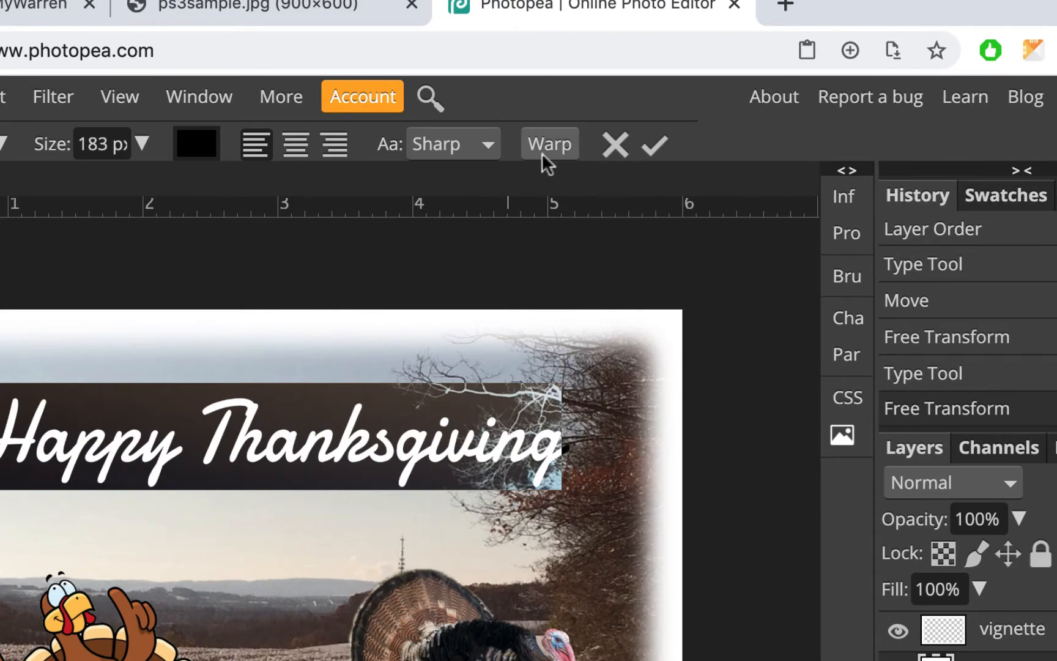
pyautogui.click(551, 147)
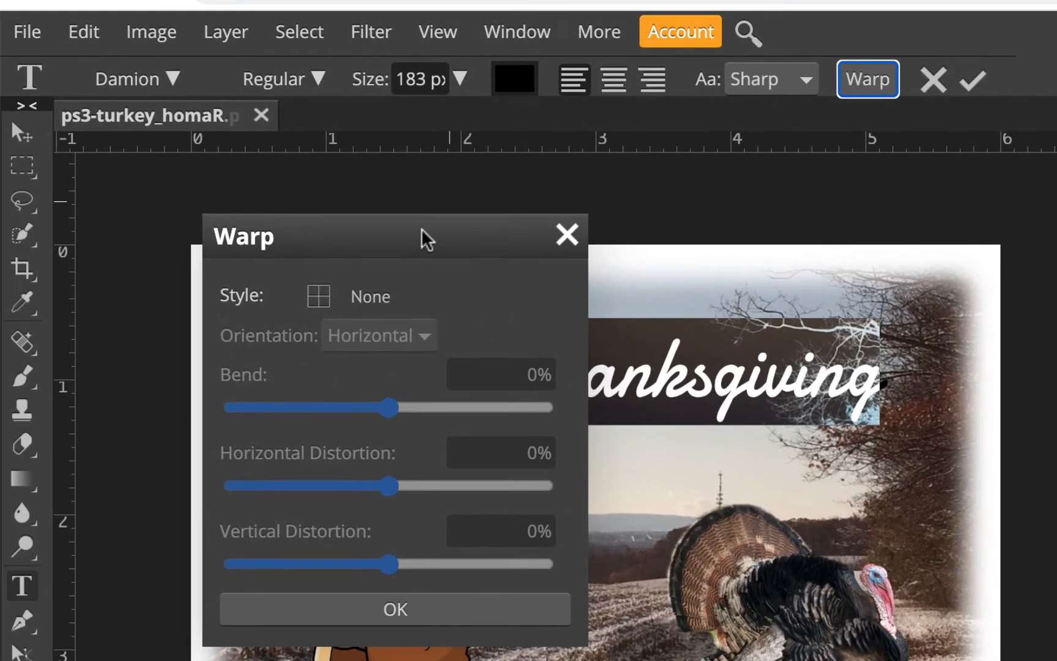
pyautogui.moveTo(521, 235); pyautogui.dragTo(1056, 181)
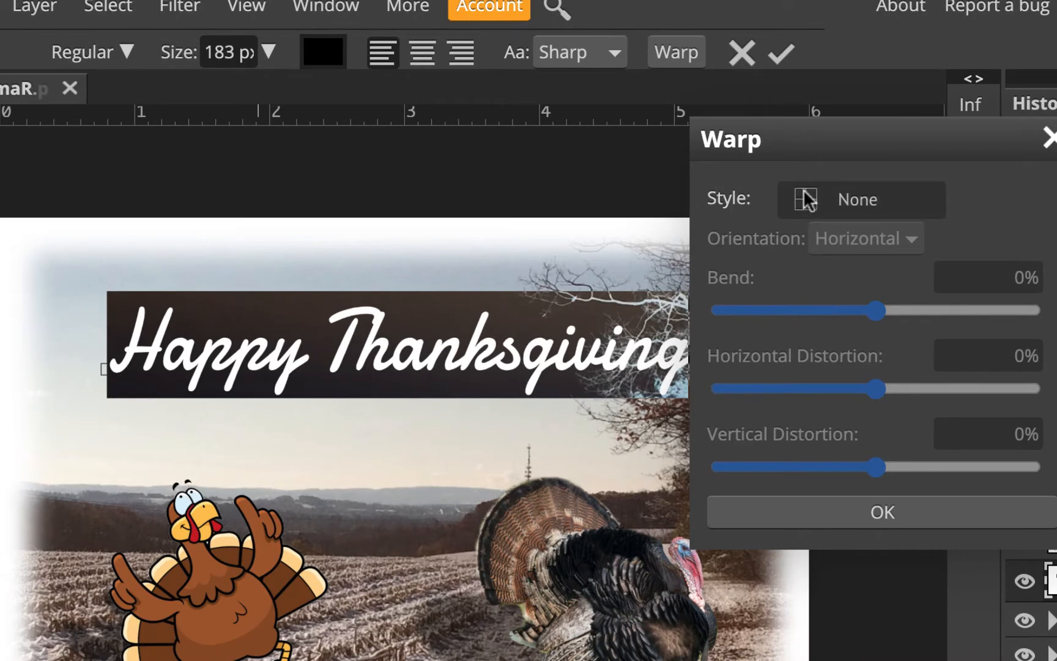
pyautogui.click(806, 201)
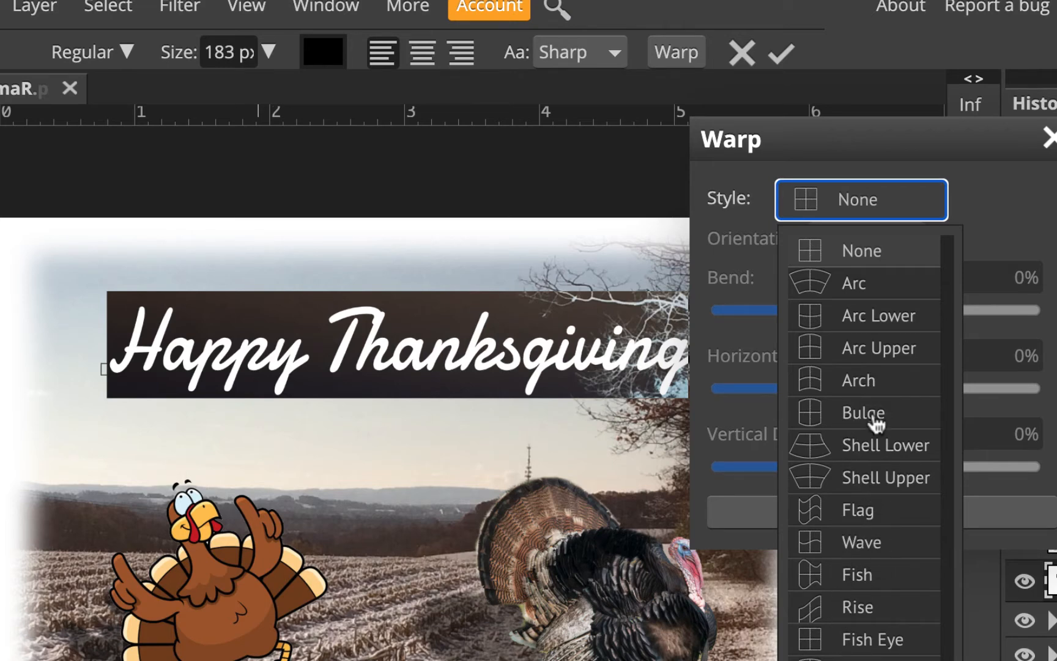
pyautogui.click(850, 378)
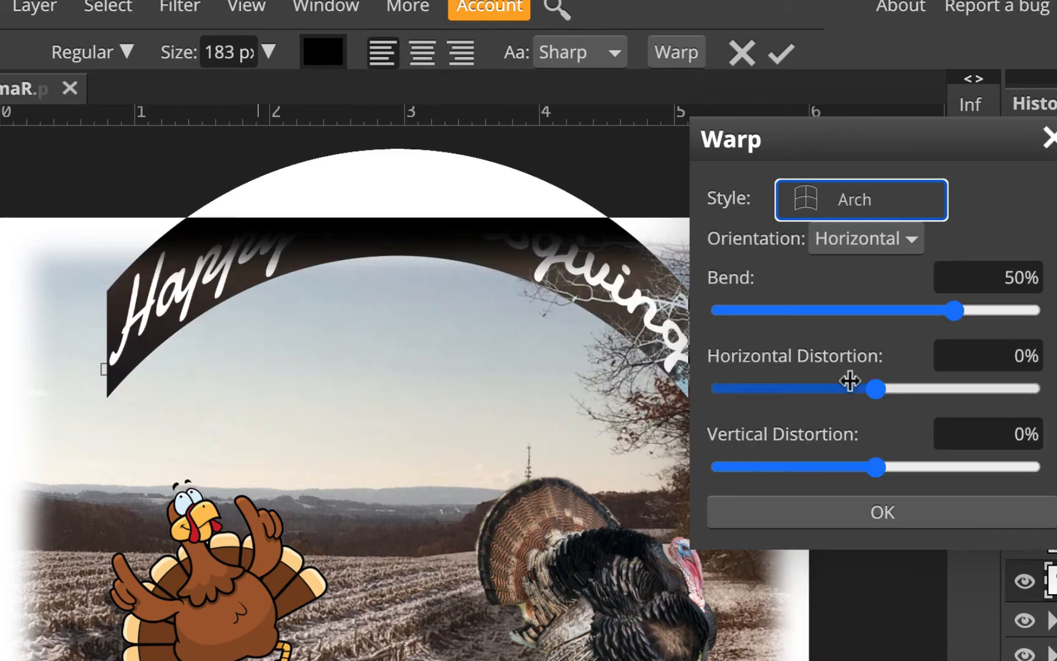
pyautogui.click(861, 204)
pyautogui.click(857, 288)
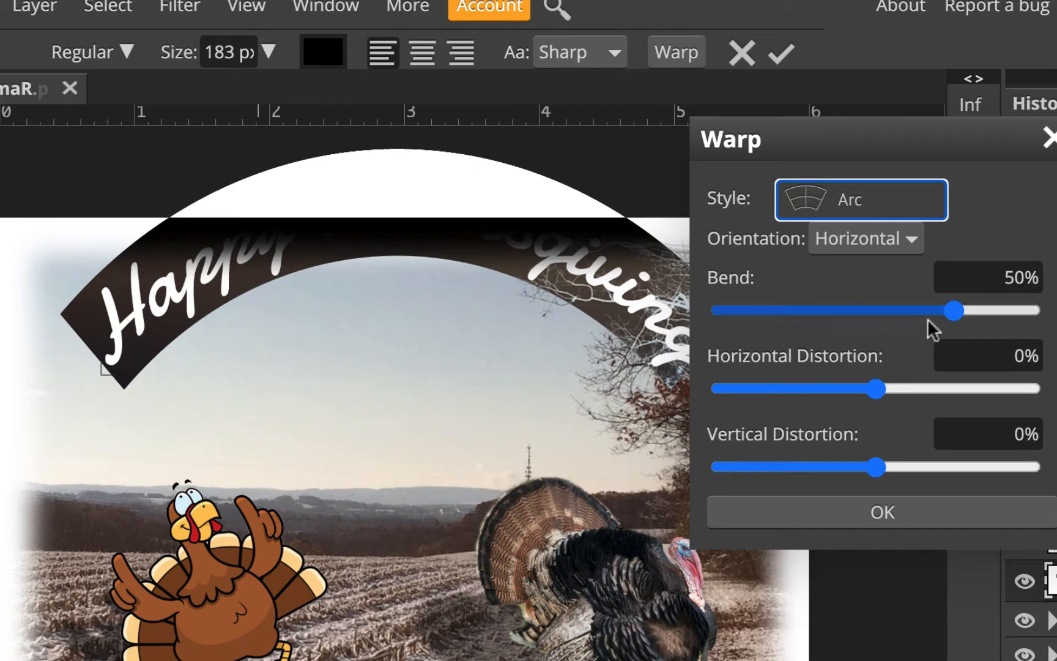
pyautogui.moveTo(959, 317); pyautogui.dragTo(896, 315)
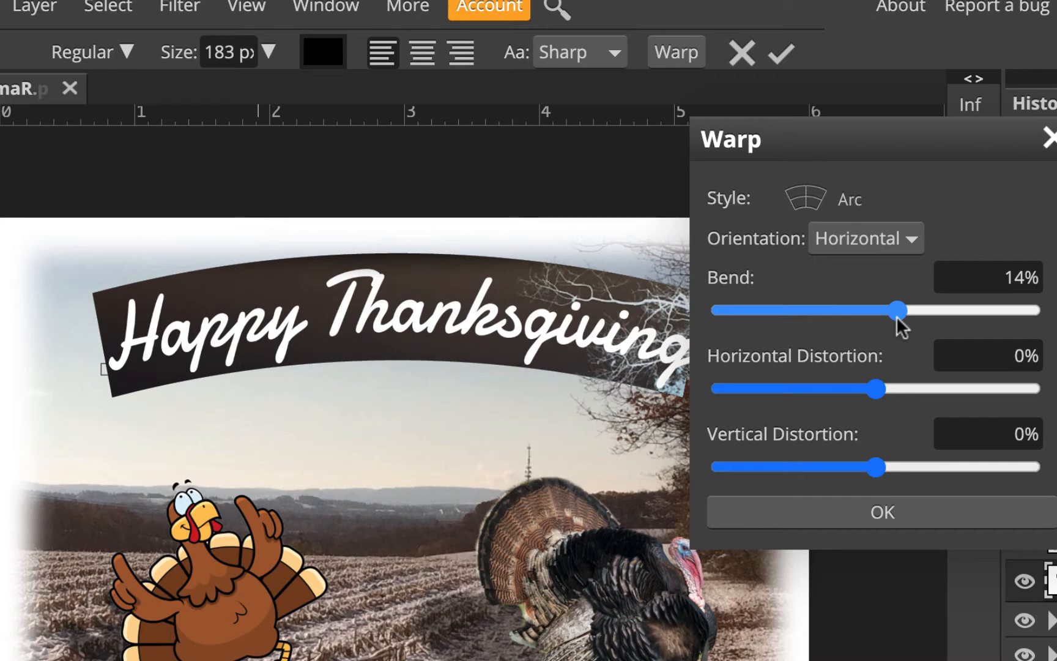
pyautogui.press('Right')
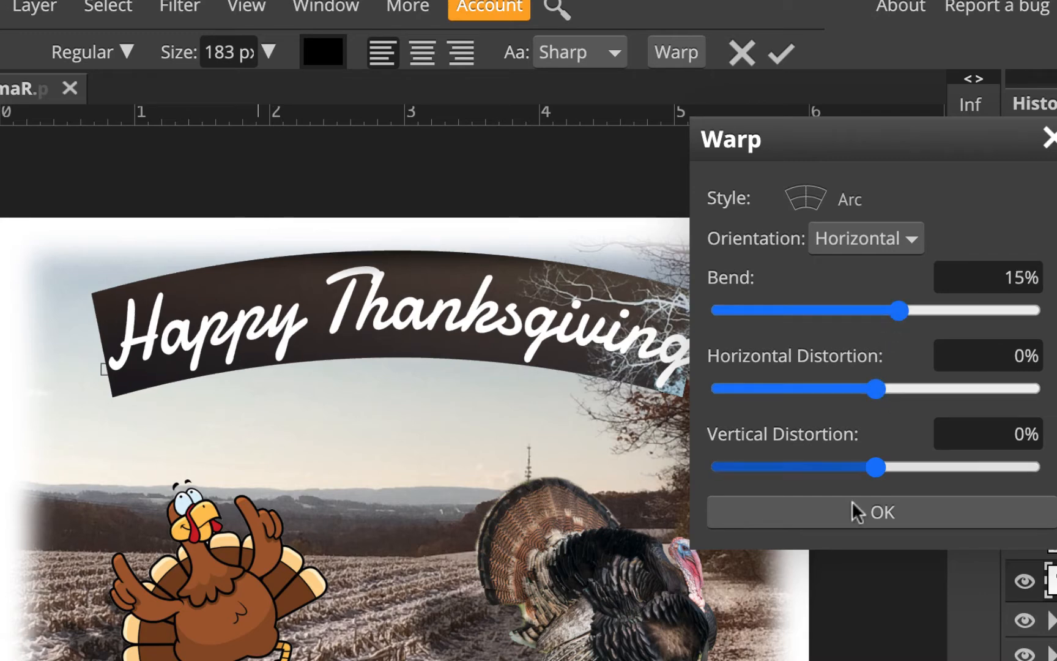
pyautogui.click(882, 517)
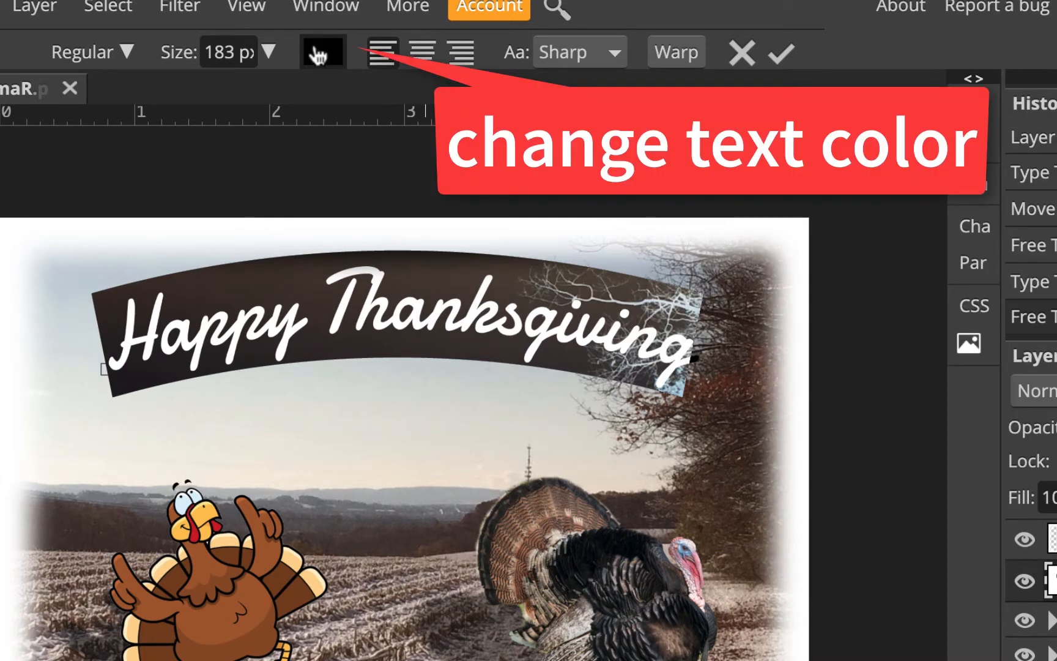
# Step: Recolor the greeting text brown (794418), sampled from the cartoon turkey's tail feathers
pyautogui.click(318, 55)
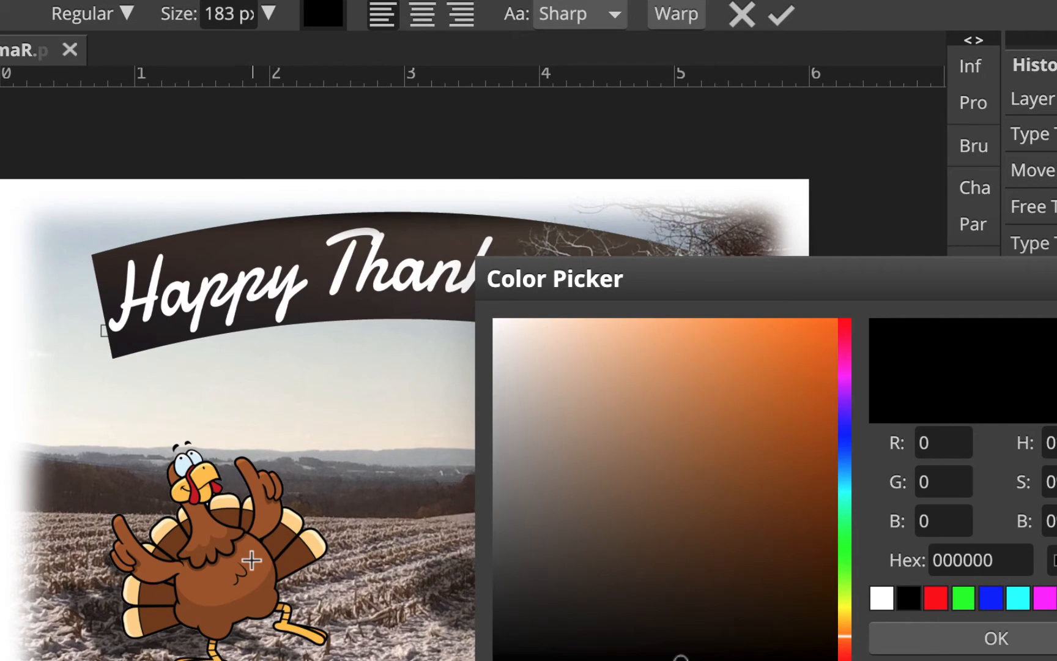
pyautogui.click(293, 559)
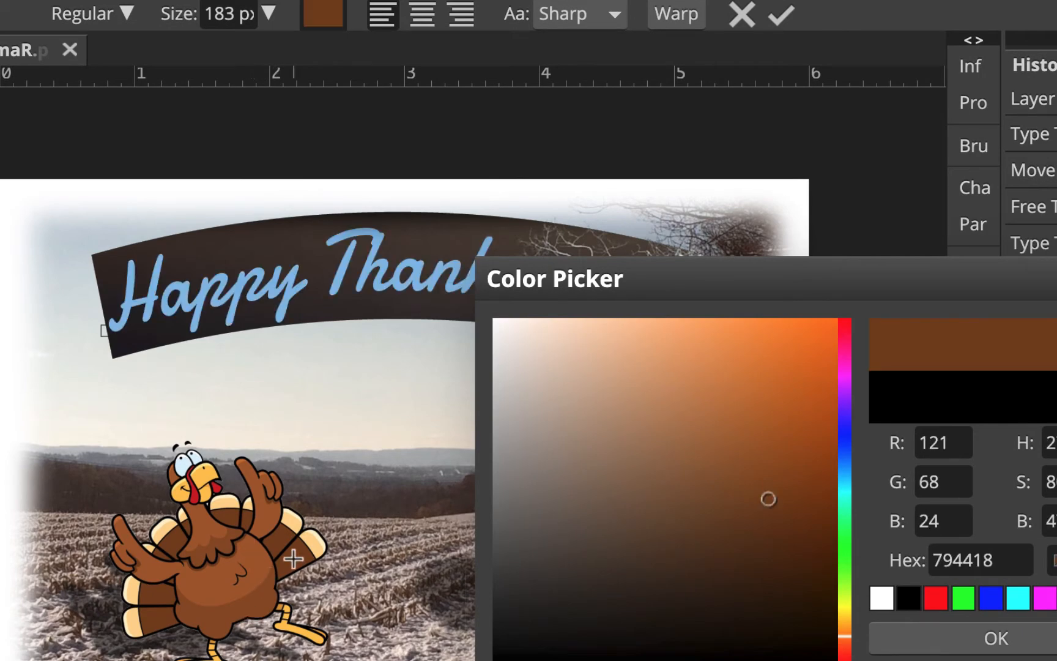
pyautogui.click(1016, 636)
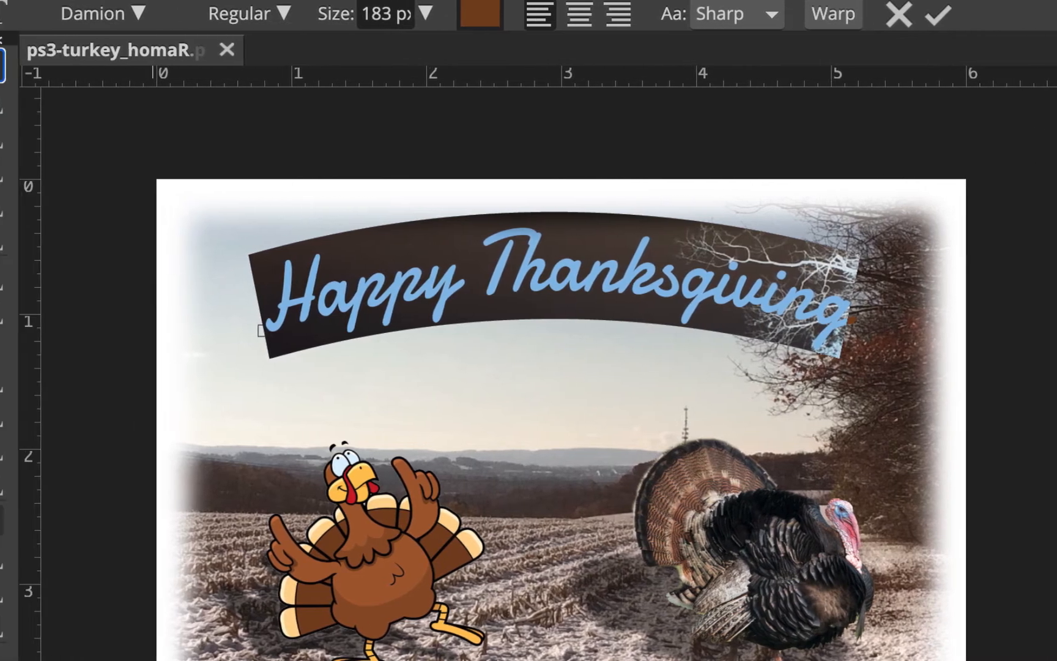
pyautogui.click(20, 65)
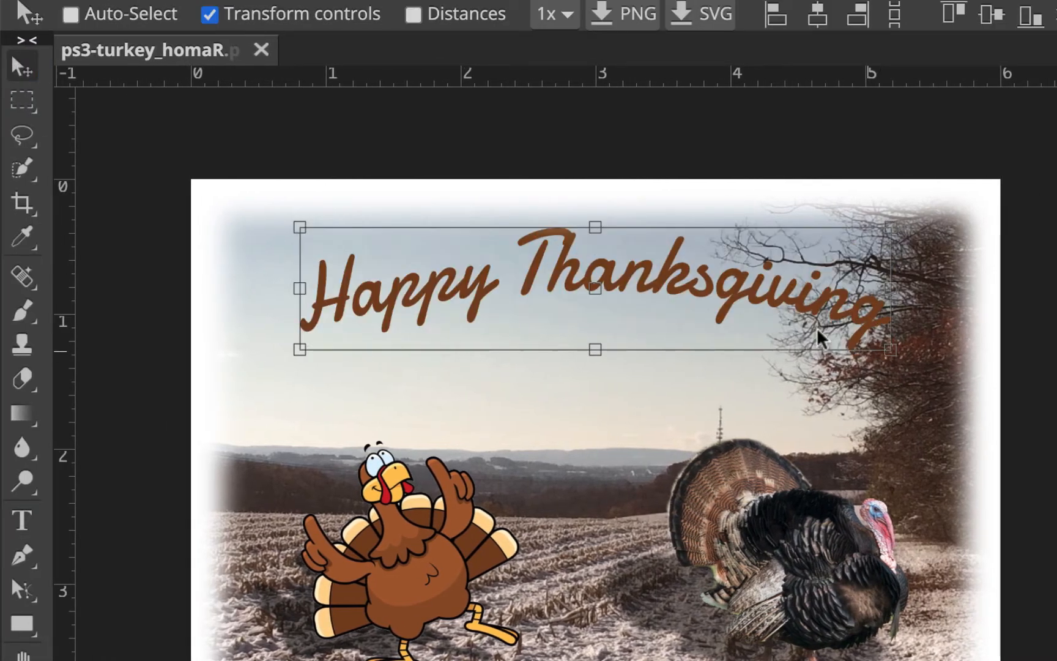
# Step: Move the greeting text slightly lower in the sky and add a white 13 px outside stroke to it
pyautogui.moveTo(746, 296); pyautogui.dragTo(722, 330)
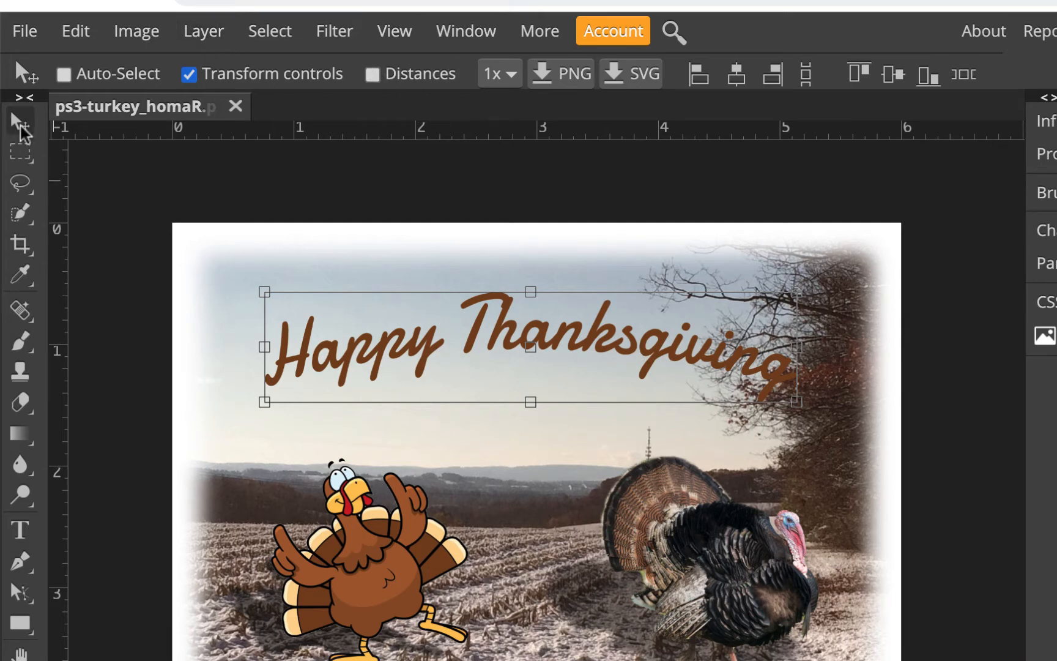
pyautogui.click(205, 32)
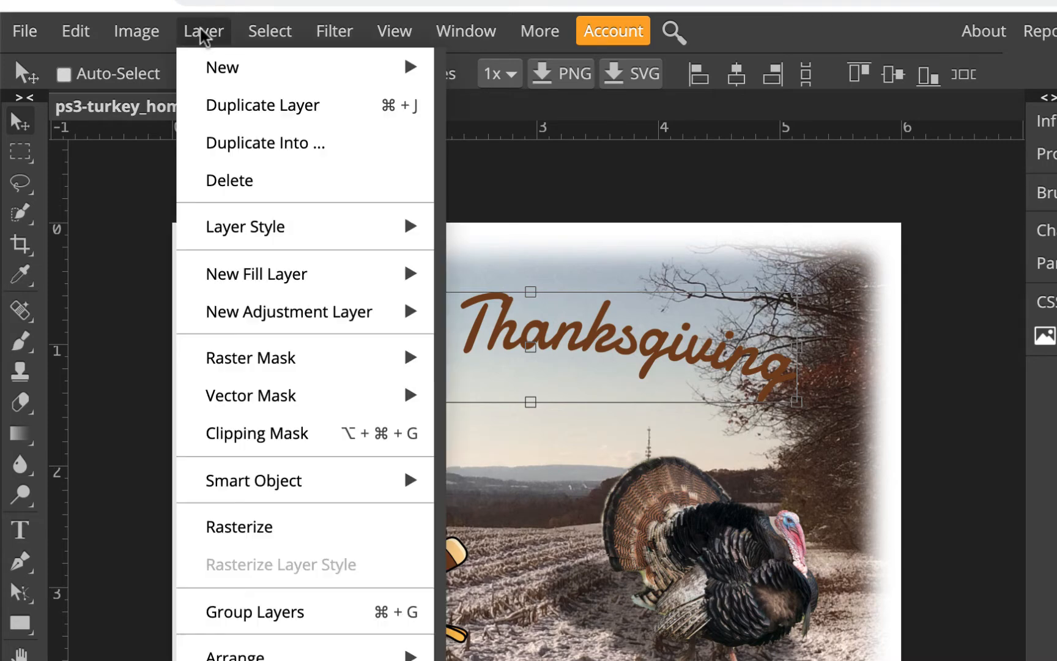
pyautogui.moveTo(243, 227)
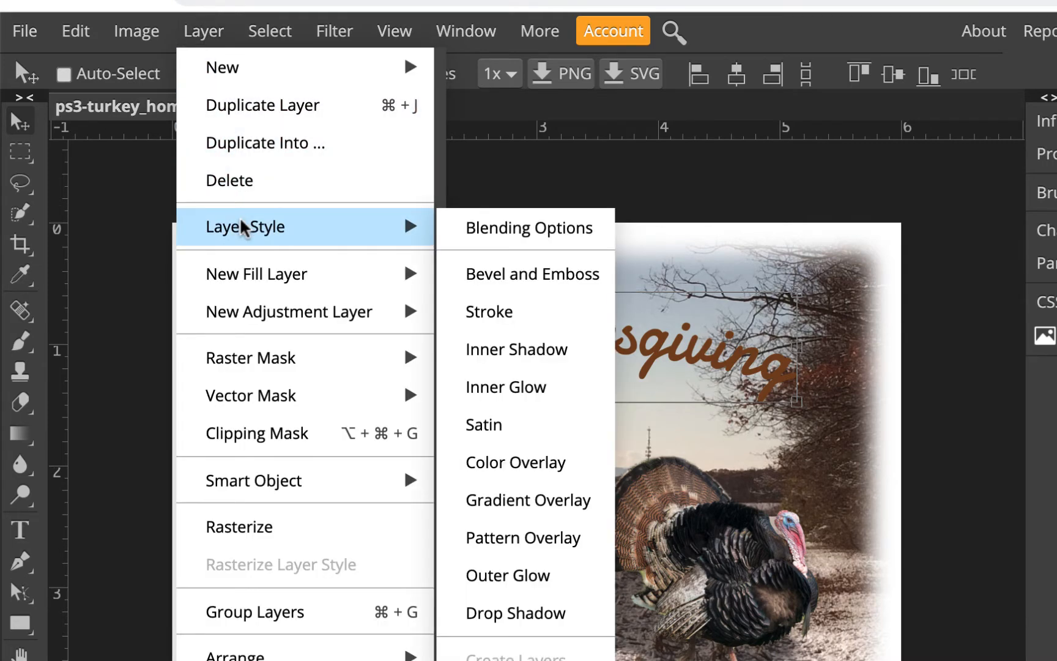
pyautogui.click(542, 317)
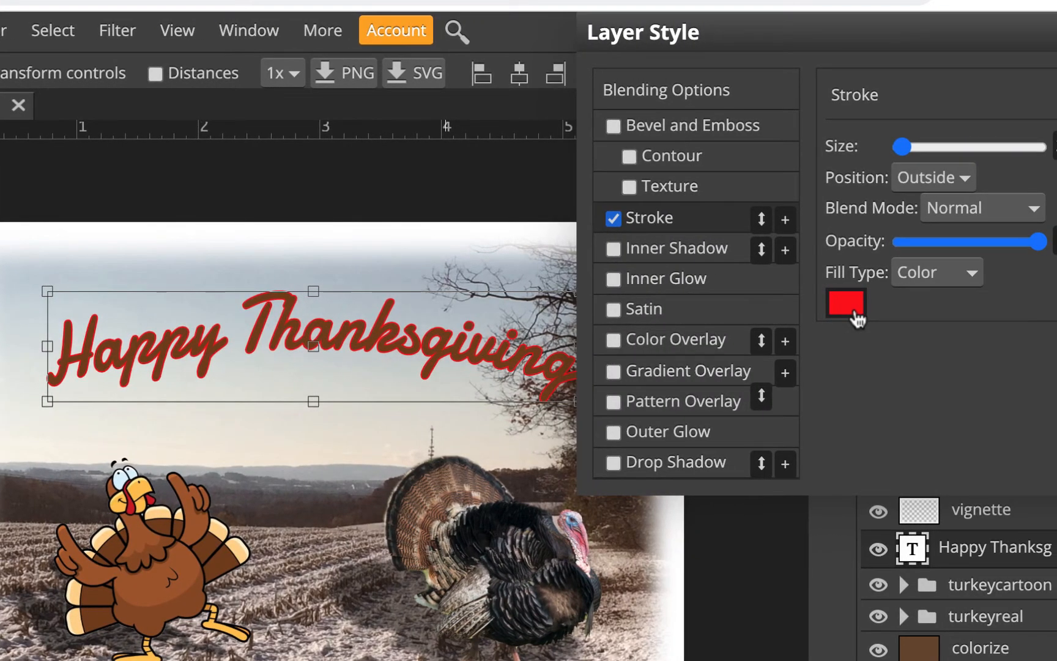
pyautogui.click(856, 309)
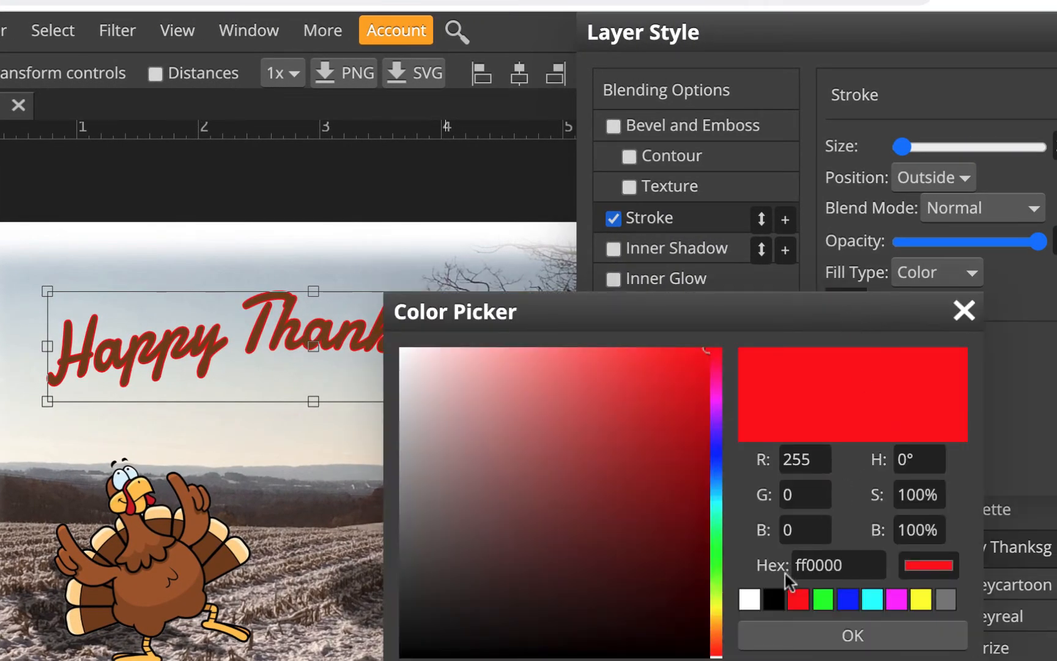
pyautogui.click(749, 599)
pyautogui.moveTo(898, 364); pyautogui.dragTo(799, 238)
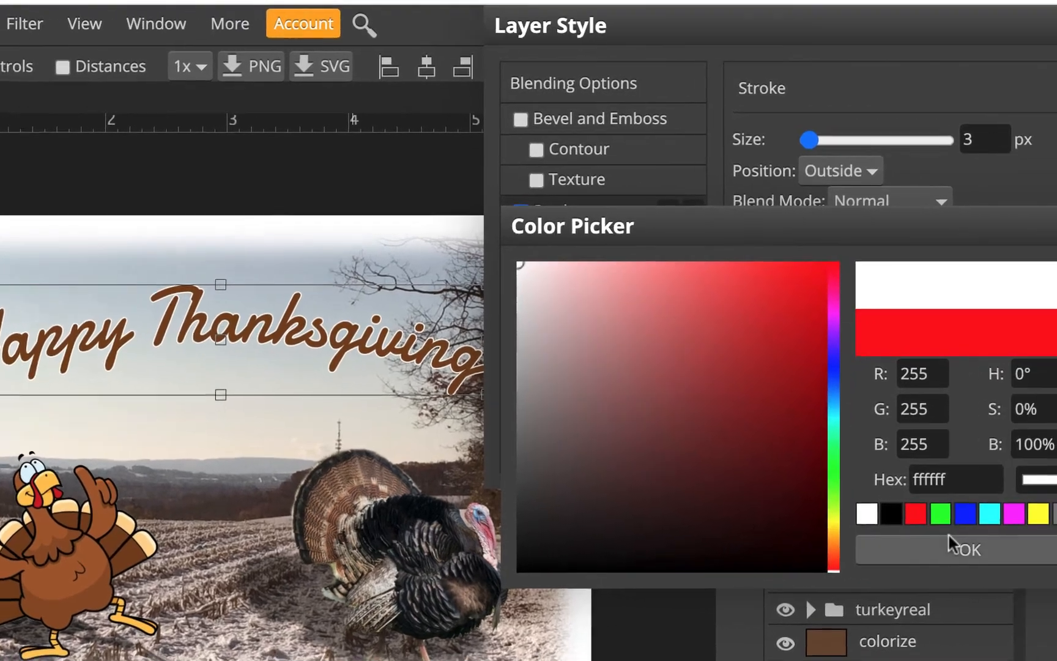
pyautogui.click(955, 548)
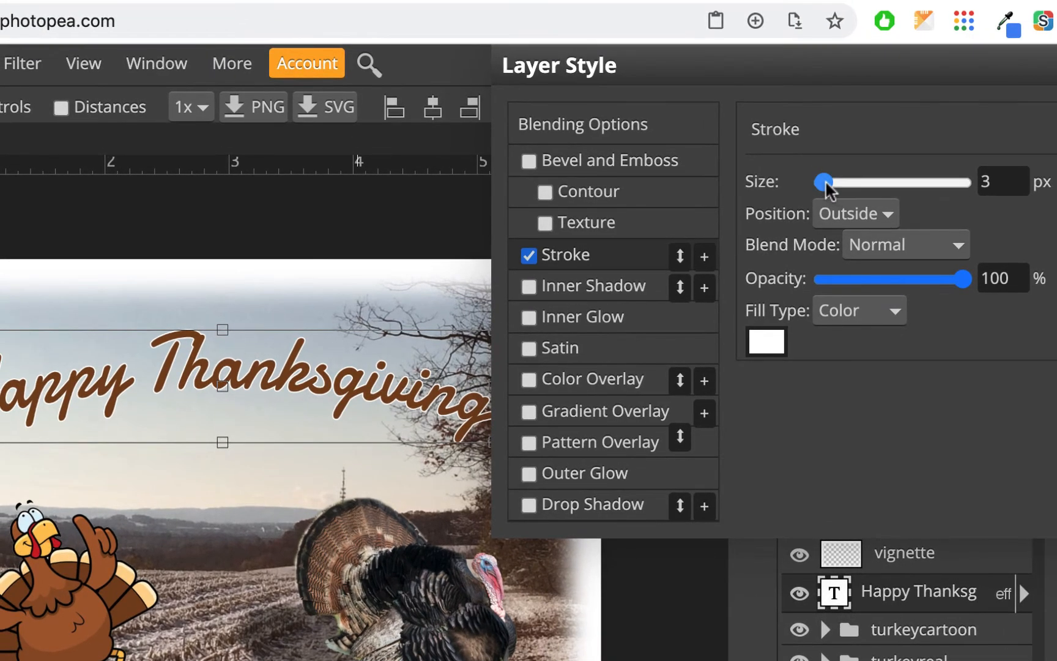
pyautogui.moveTo(826, 183); pyautogui.dragTo(834, 188)
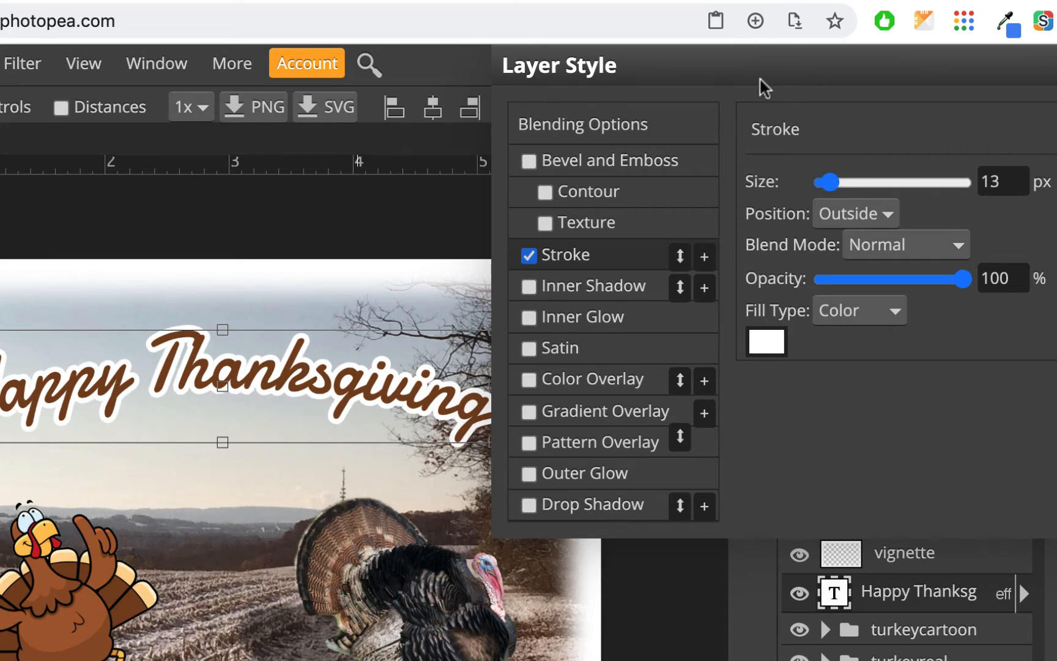
# Step: Add a drop shadow with 39 px distance to the greeting and lower the white stroke's opacity to 78%
pyautogui.moveTo(760, 80); pyautogui.dragTo(872, 67)
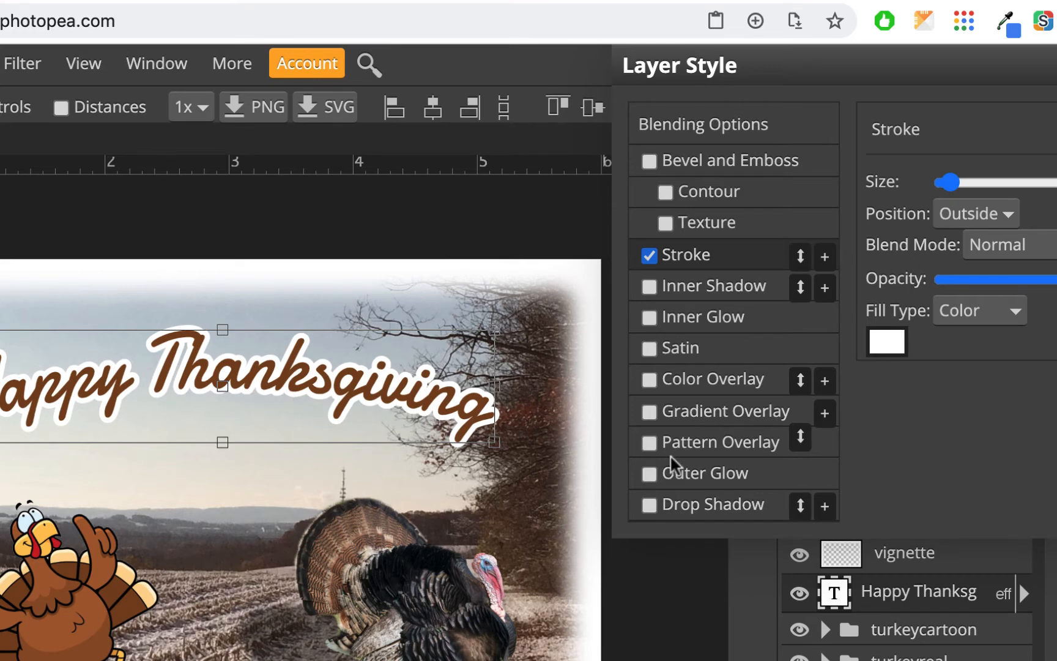
pyautogui.click(675, 502)
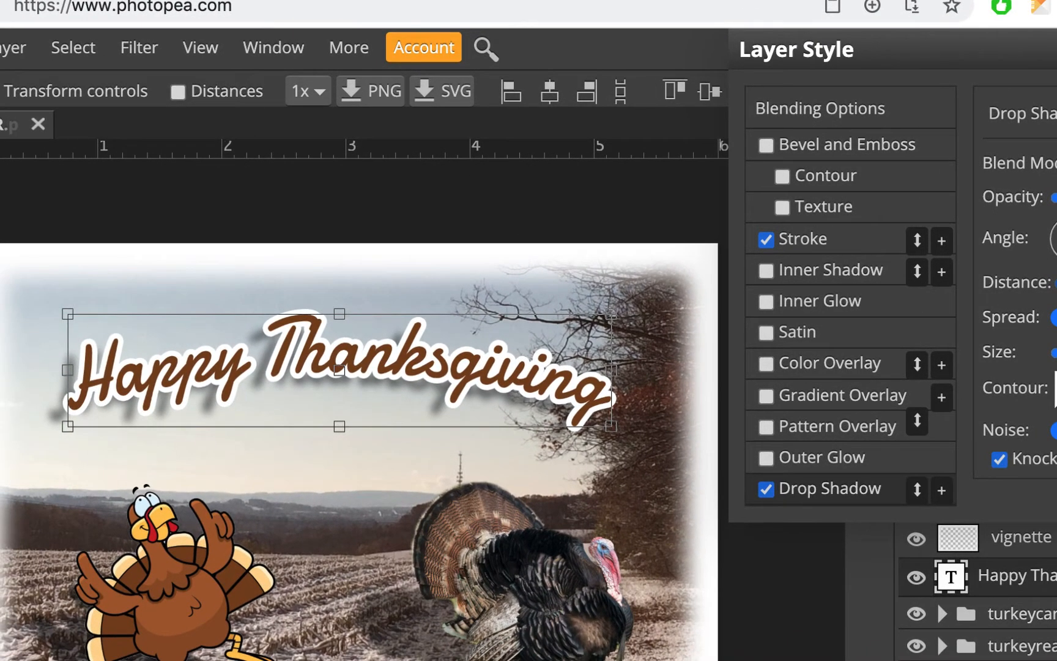
pyautogui.moveTo(1056, 283); pyautogui.dragTo(879, 297)
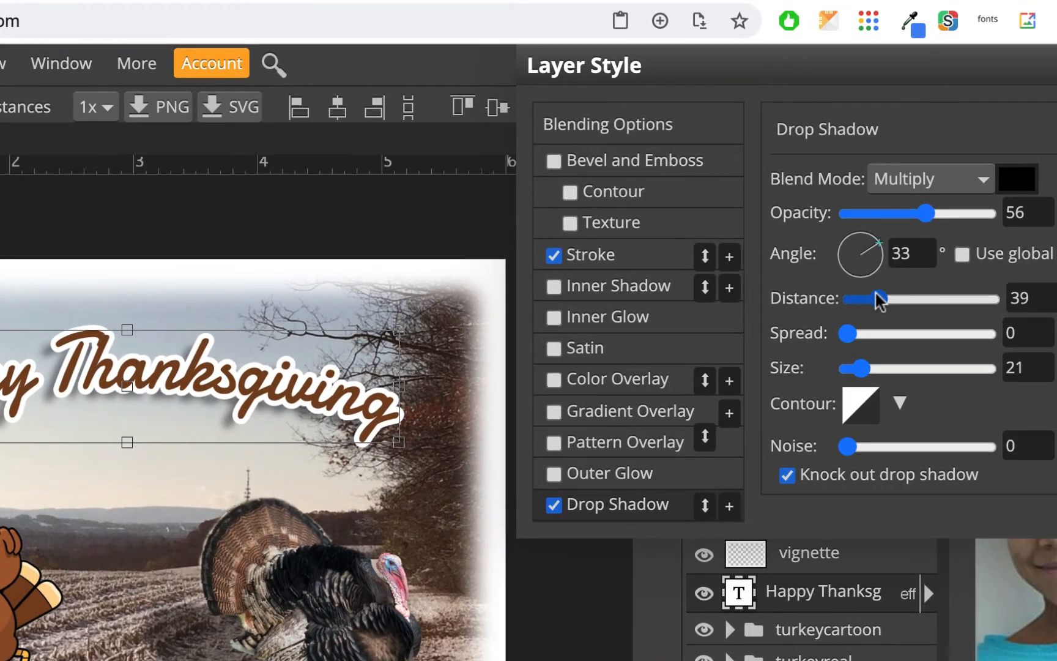
pyautogui.click(638, 257)
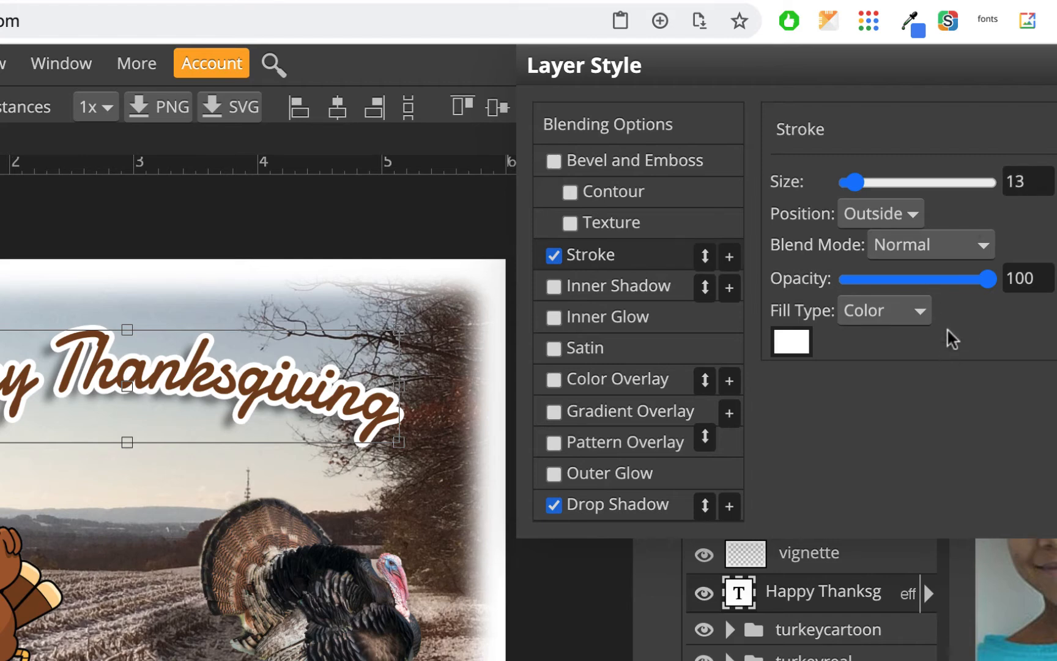
pyautogui.moveTo(987, 278)
pyautogui.mouseDown()
pyautogui.moveTo(940, 290)
pyautogui.moveTo(955, 285)
pyautogui.mouseUp()
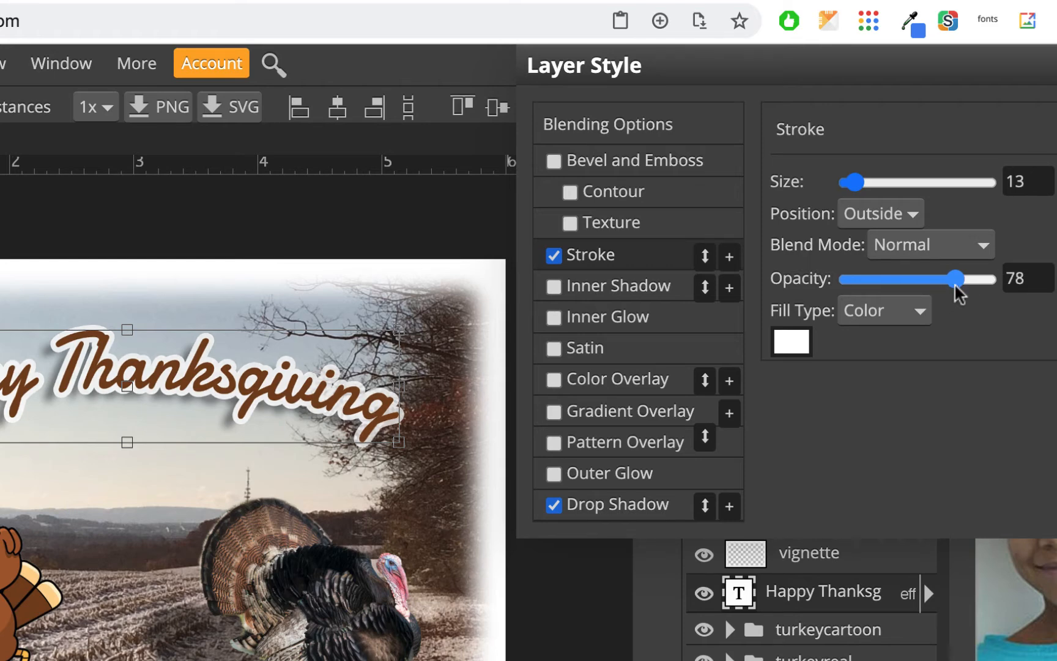
# Step: Adjust the greeting's drop shadow to 67% opacity, 32 px distance and the global 30° angle, and apply the layer style
pyautogui.click(637, 505)
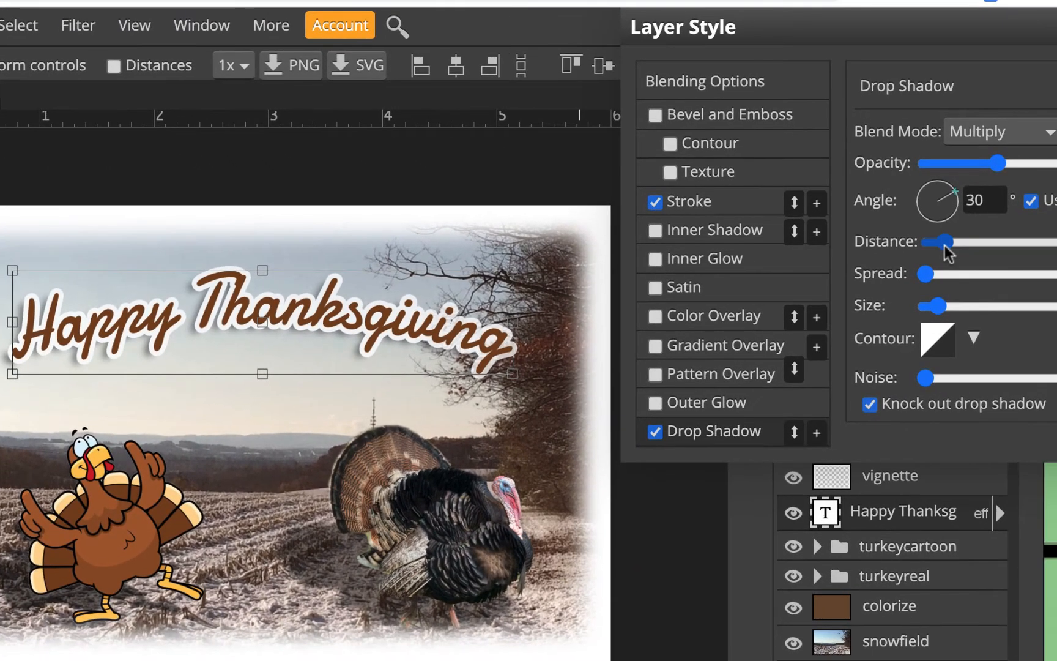
pyautogui.moveTo(945, 246); pyautogui.dragTo(949, 242)
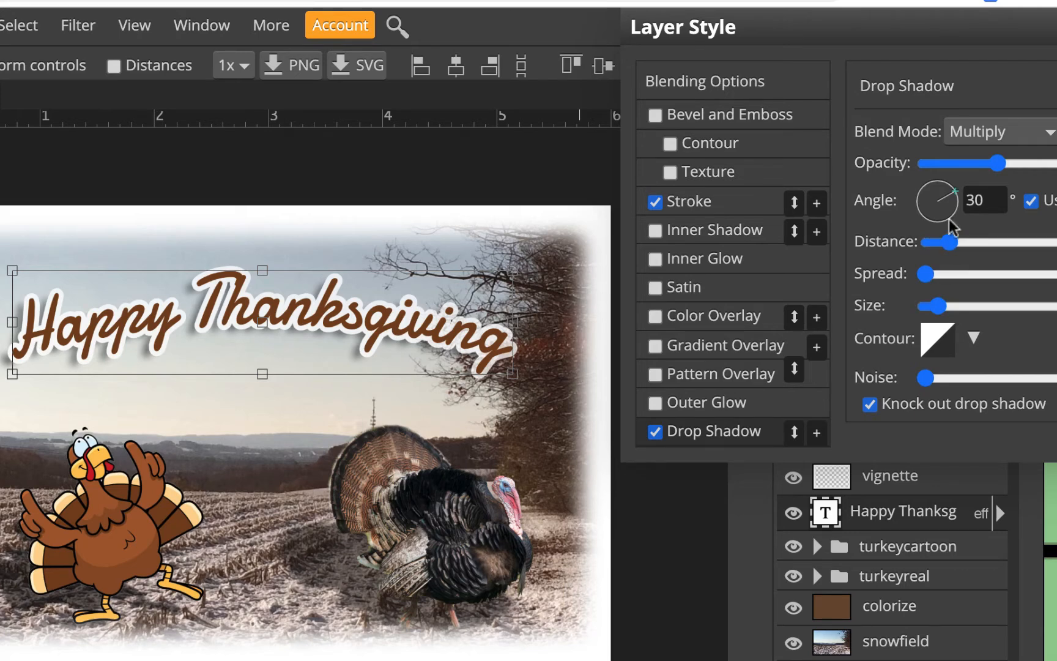
pyautogui.moveTo(997, 163); pyautogui.dragTo(1018, 170)
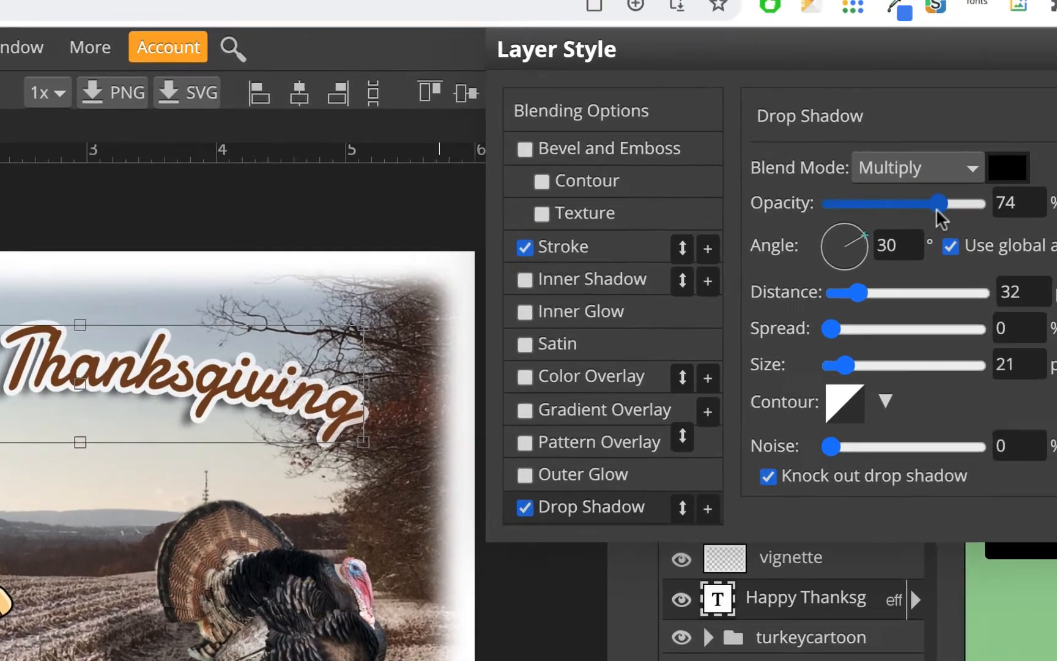
pyautogui.click(929, 203)
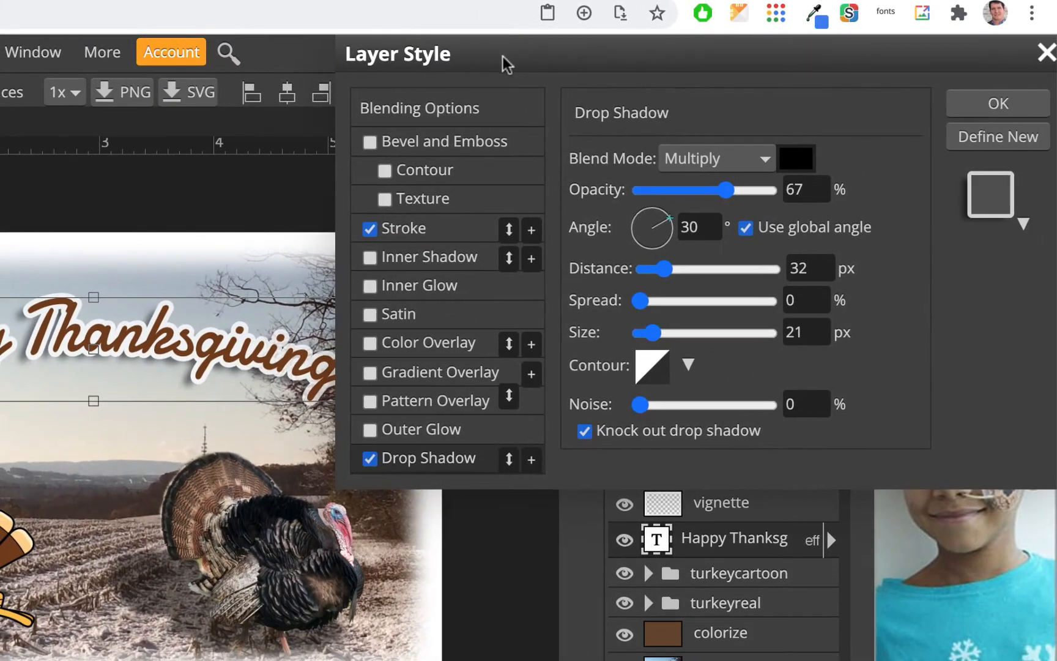
pyautogui.moveTo(502, 62); pyautogui.dragTo(459, 61)
pyautogui.click(956, 103)
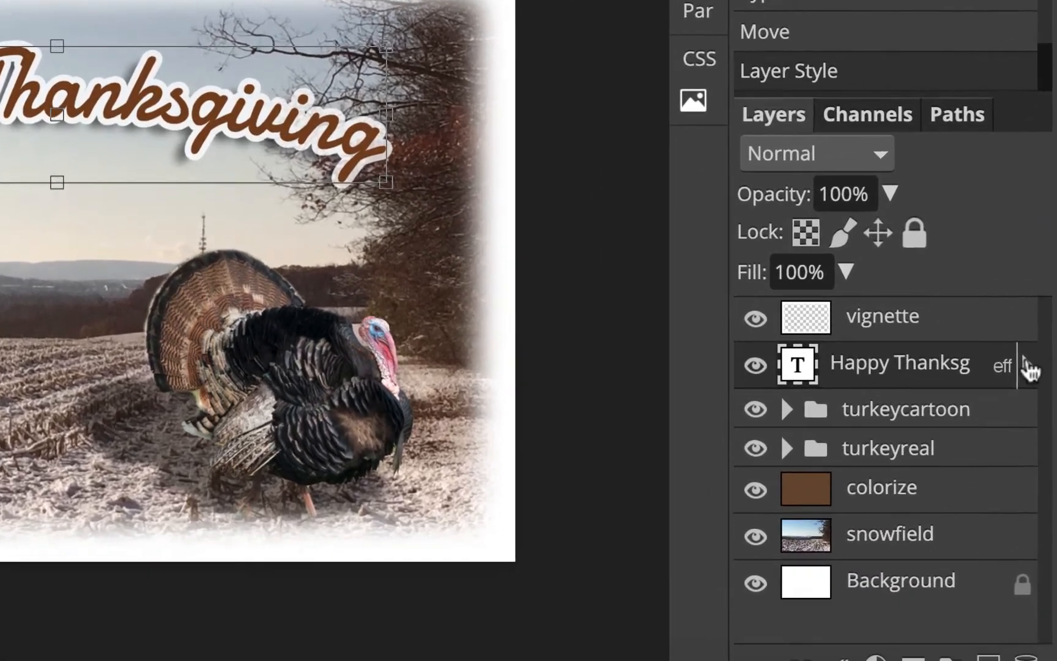
# Step: Toggle the greeting layer's stroke and drop shadow effects off and back on to compare their look
pyautogui.click(832, 540)
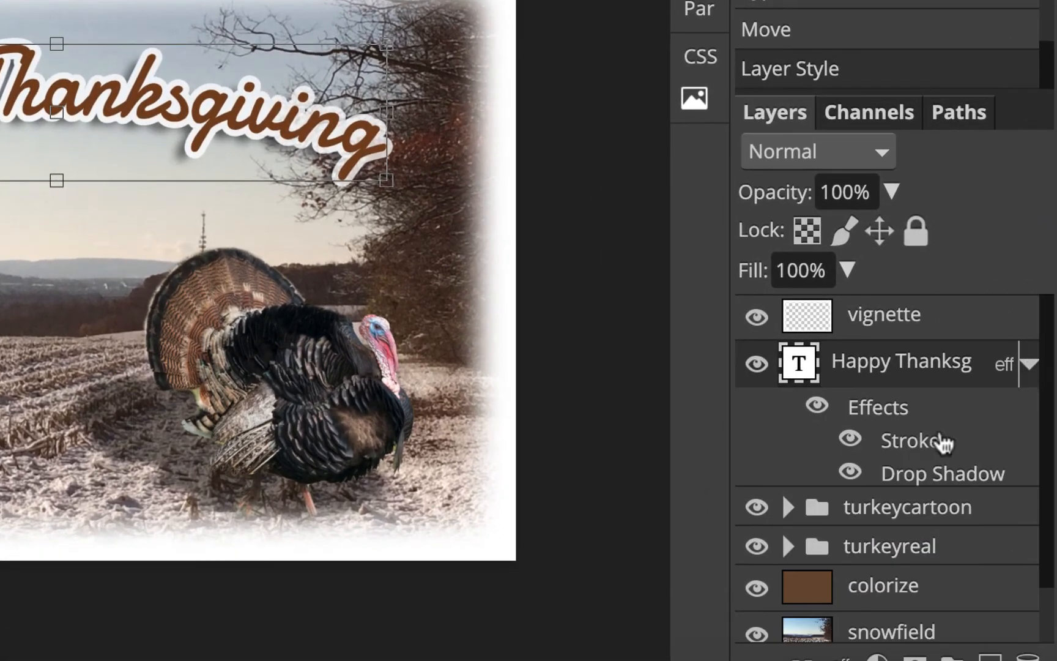
pyautogui.click(850, 441)
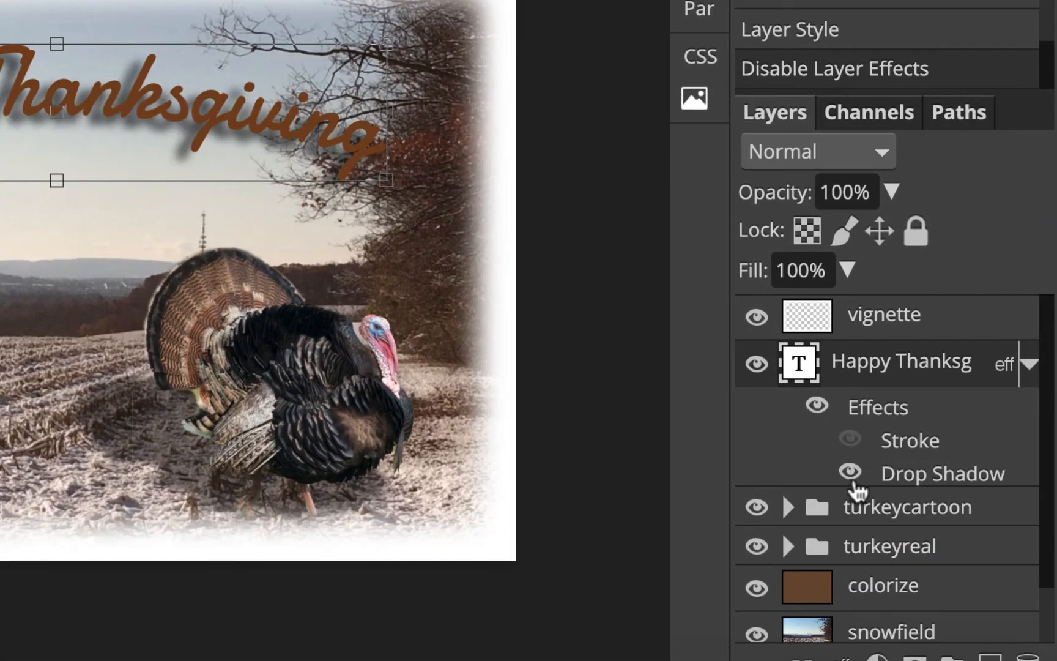
pyautogui.click(853, 477)
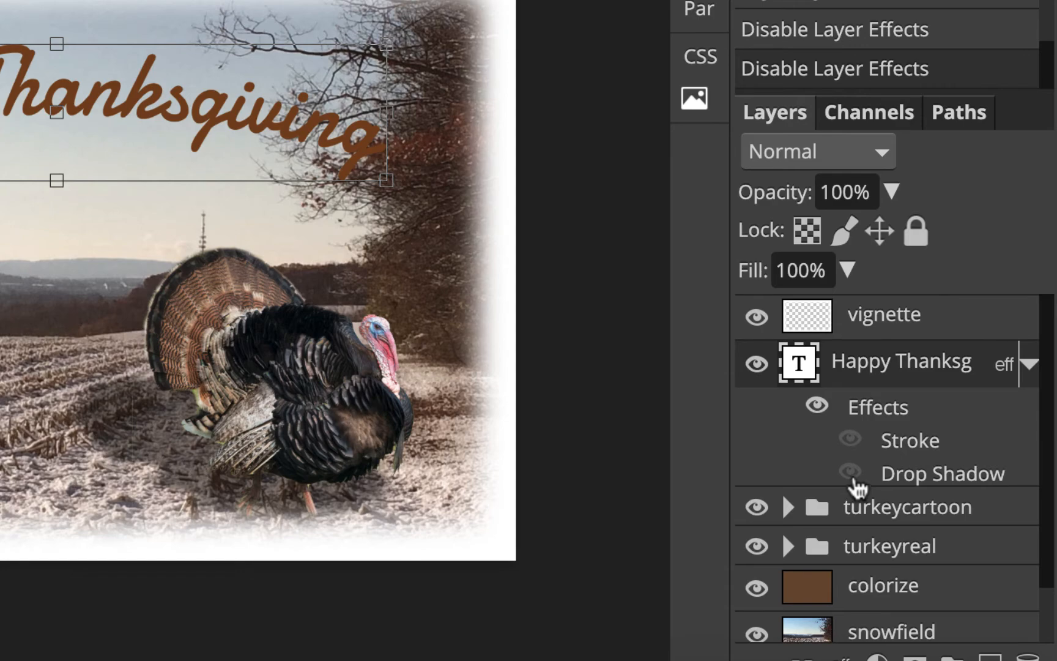
pyautogui.click(851, 441)
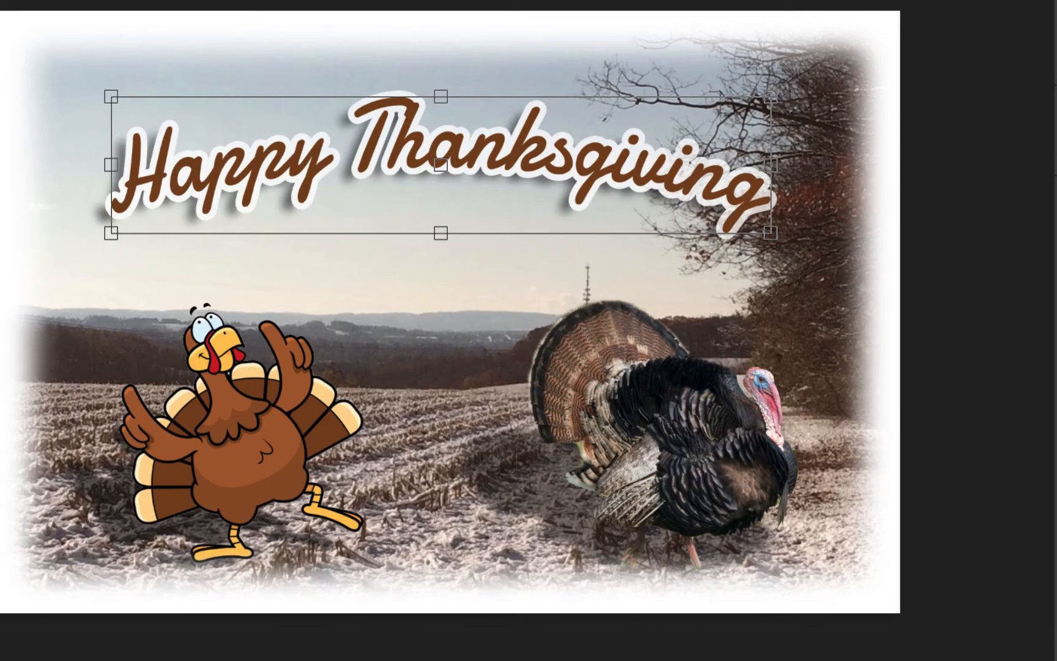
pyautogui.click(916, 492)
pyautogui.click(916, 492)
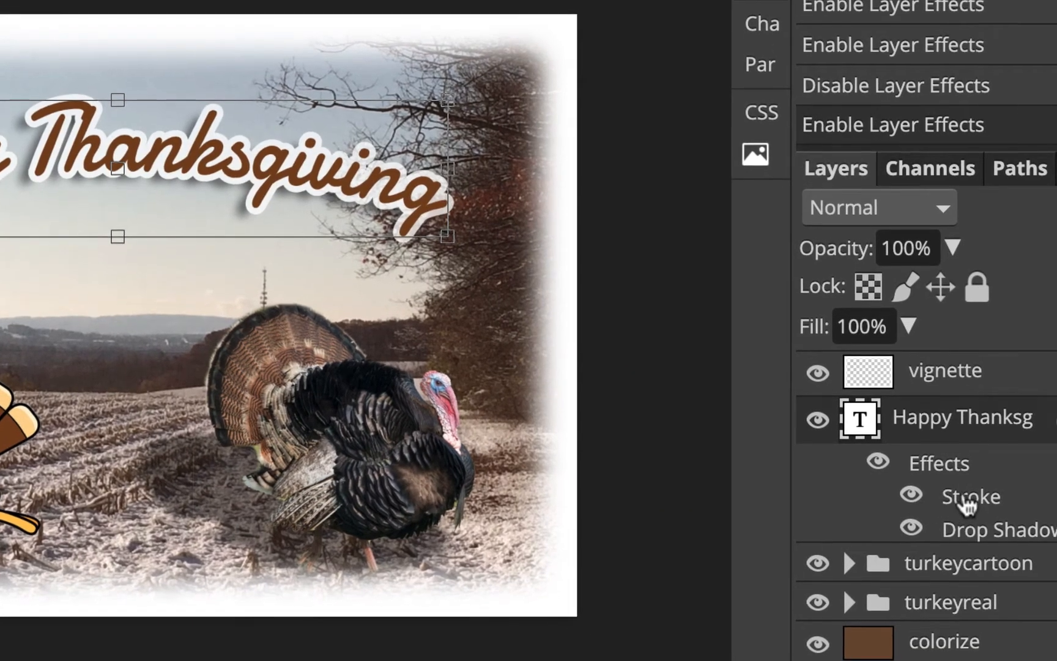
# Step: Reduce the size of the greeting's white stroke to 10 px
pyautogui.doubleClick(967, 498)
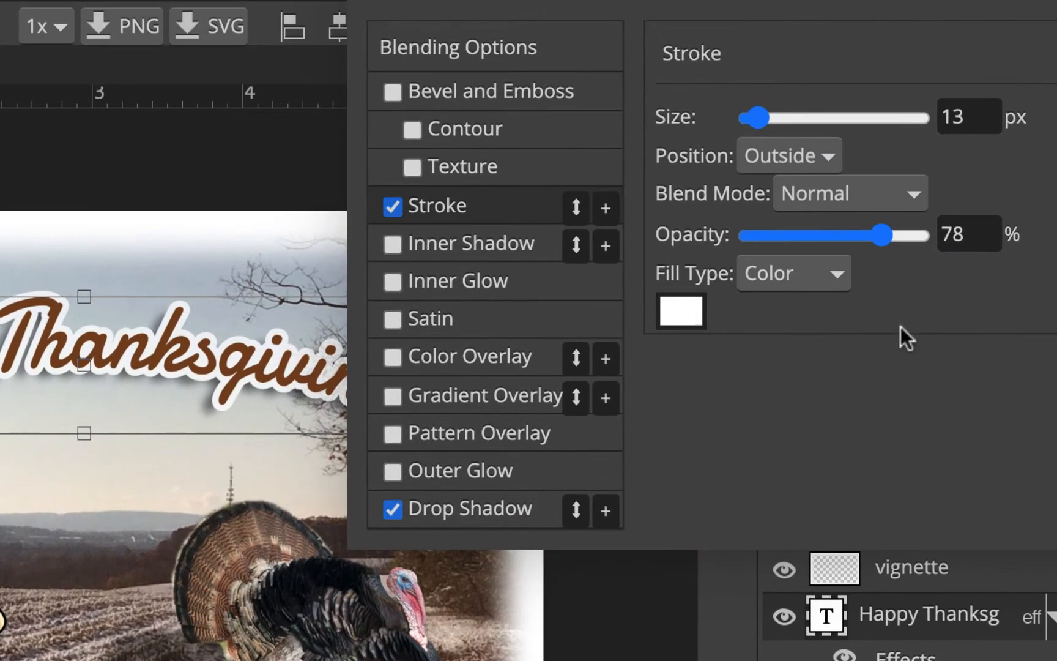
pyautogui.moveTo(759, 112); pyautogui.dragTo(754, 112)
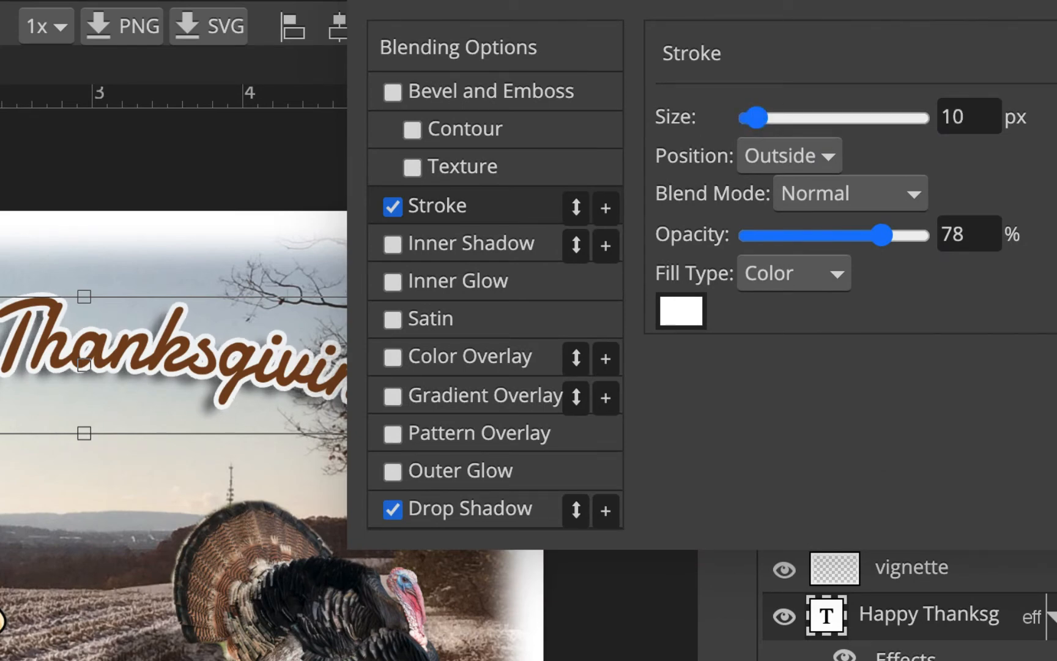
pyautogui.press('Return')
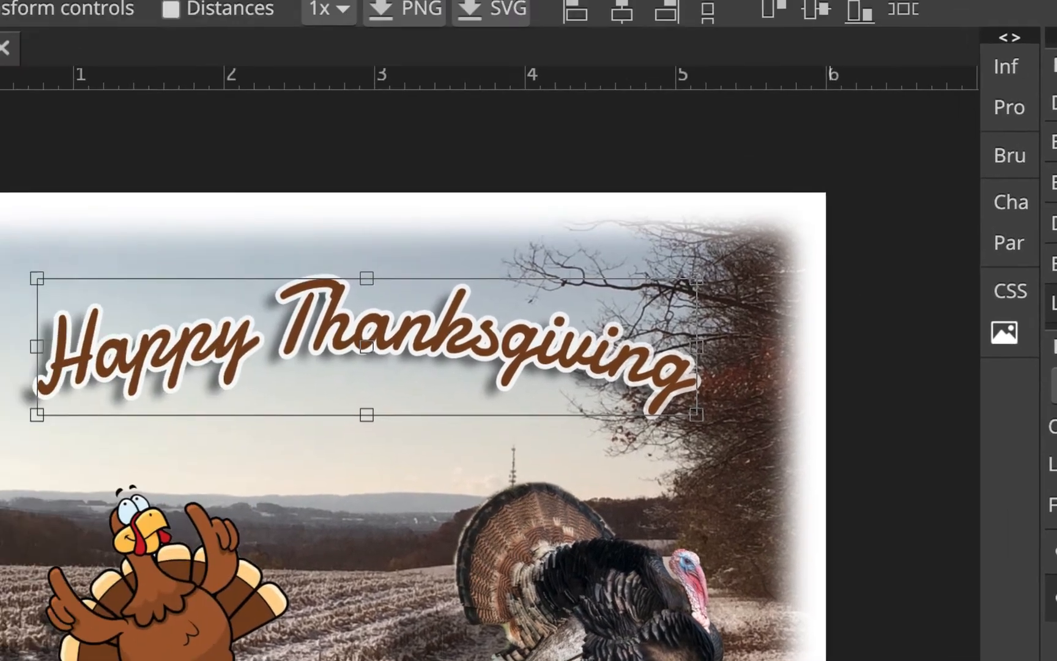
# Step: Recolor the whole greeting text a lighter brown (a75e2b), sampled from the cartoon turkey's body
pyautogui.doubleClick(840, 473)
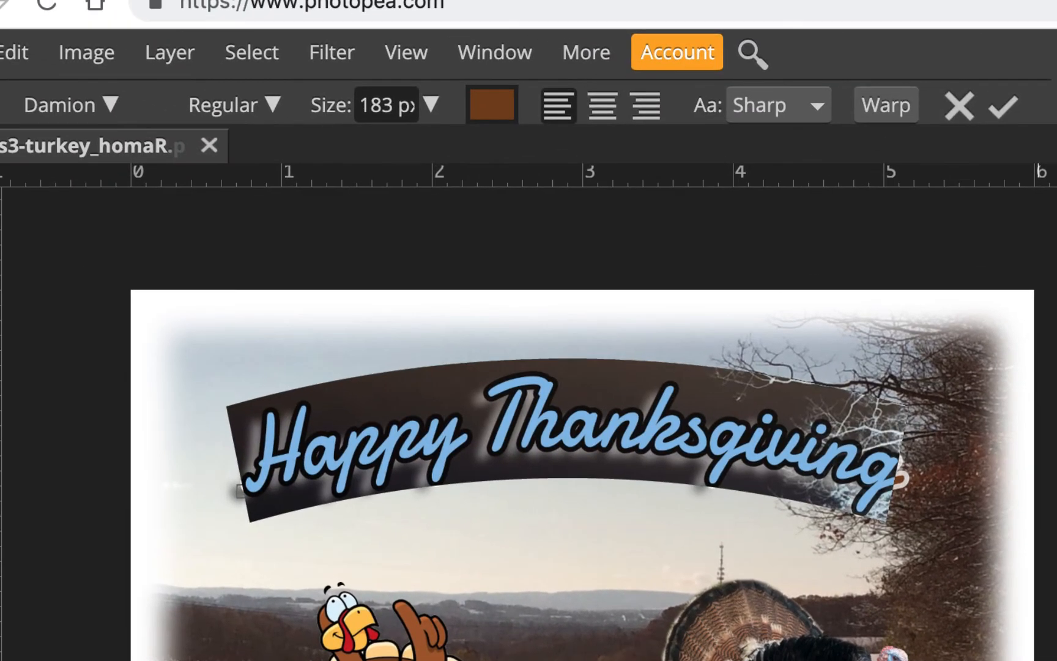
pyautogui.click(507, 106)
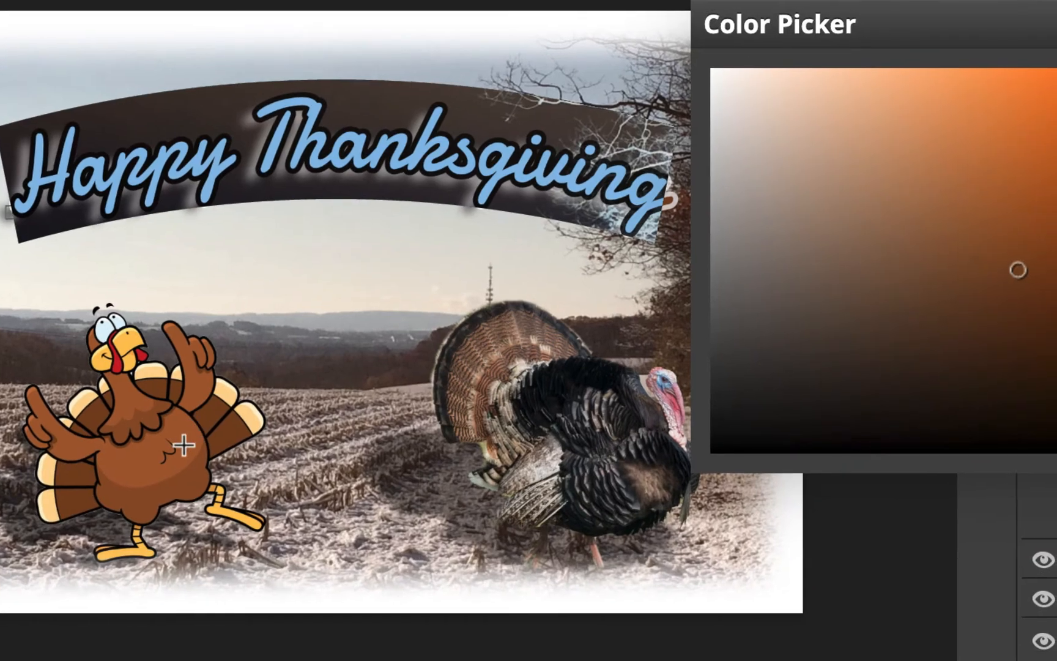
pyautogui.click(184, 439)
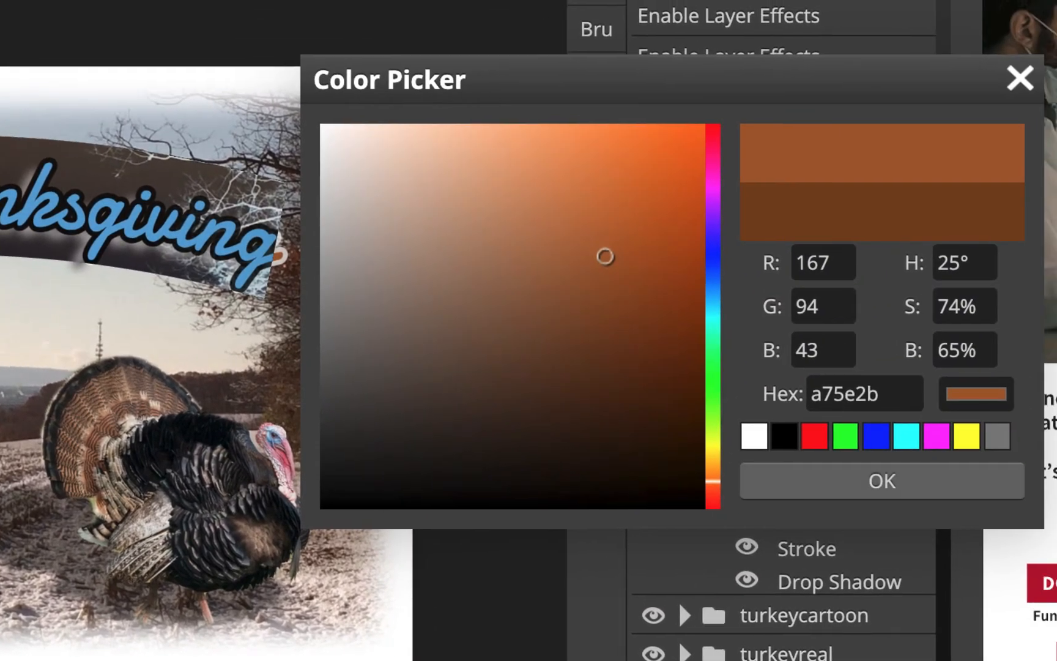
pyautogui.click(897, 484)
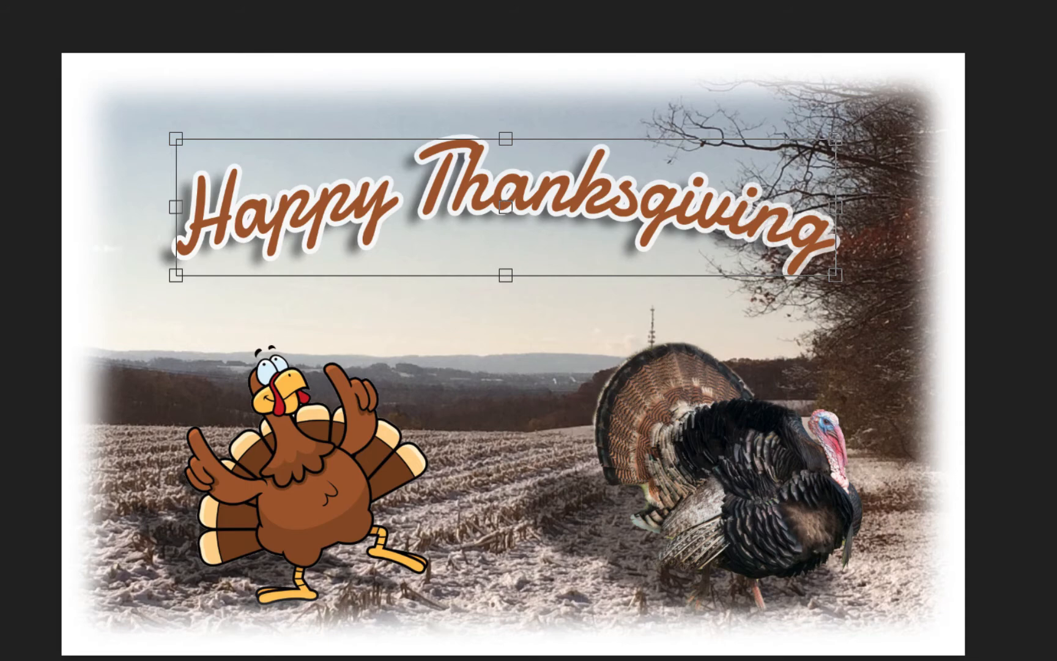
# Step: Save the composition and publish it online as a PSD at Photopea.com, agreeing to the public URL
pyautogui.click(31, 57)
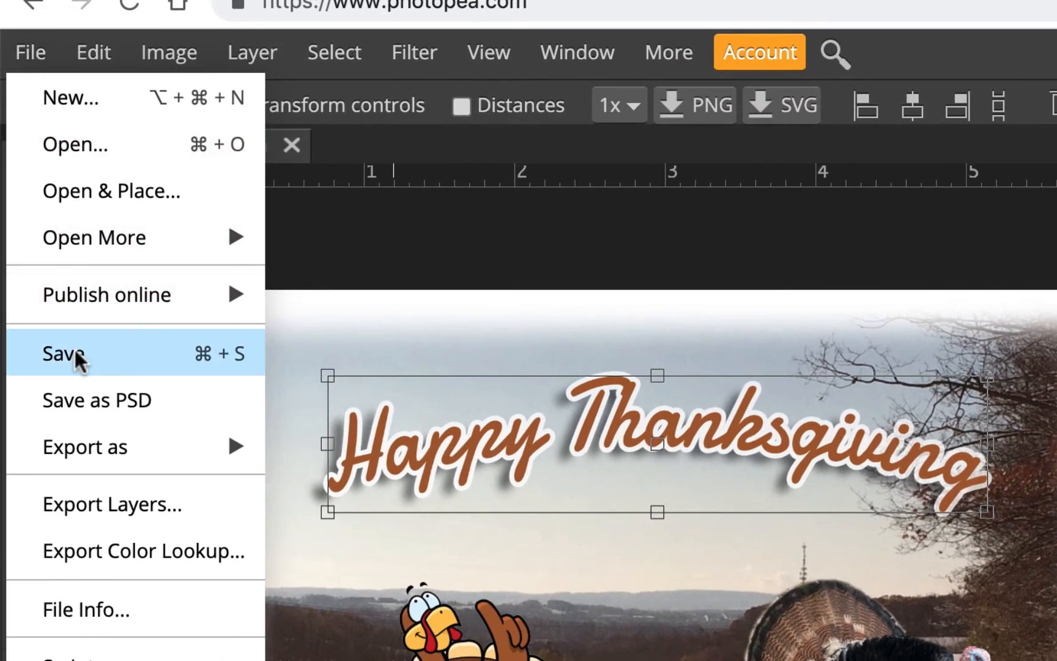
pyautogui.click(75, 351)
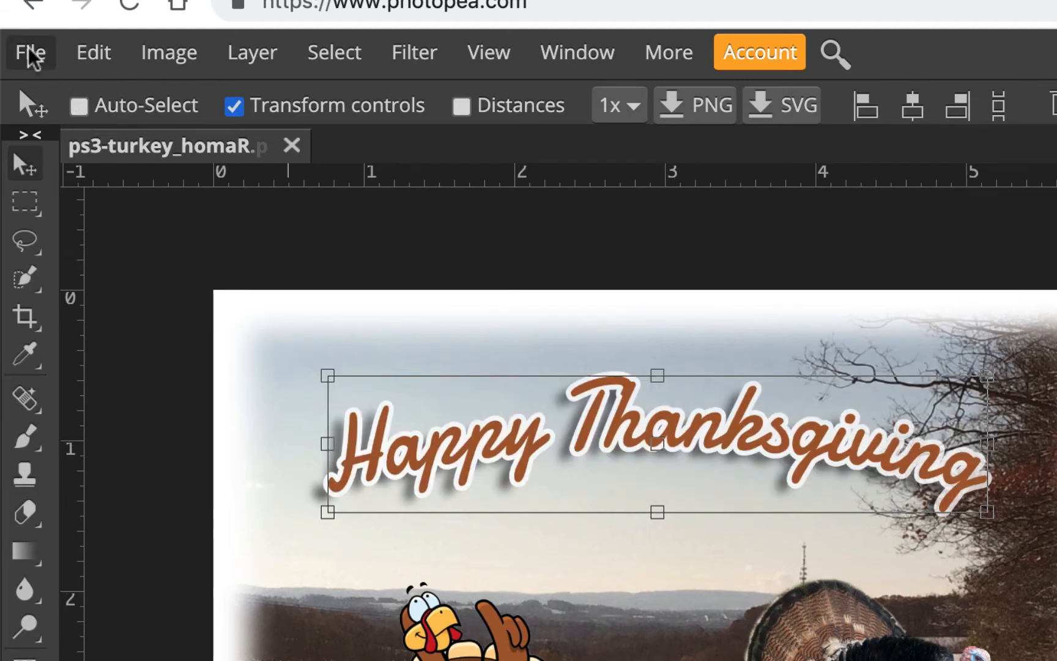
pyautogui.click(28, 51)
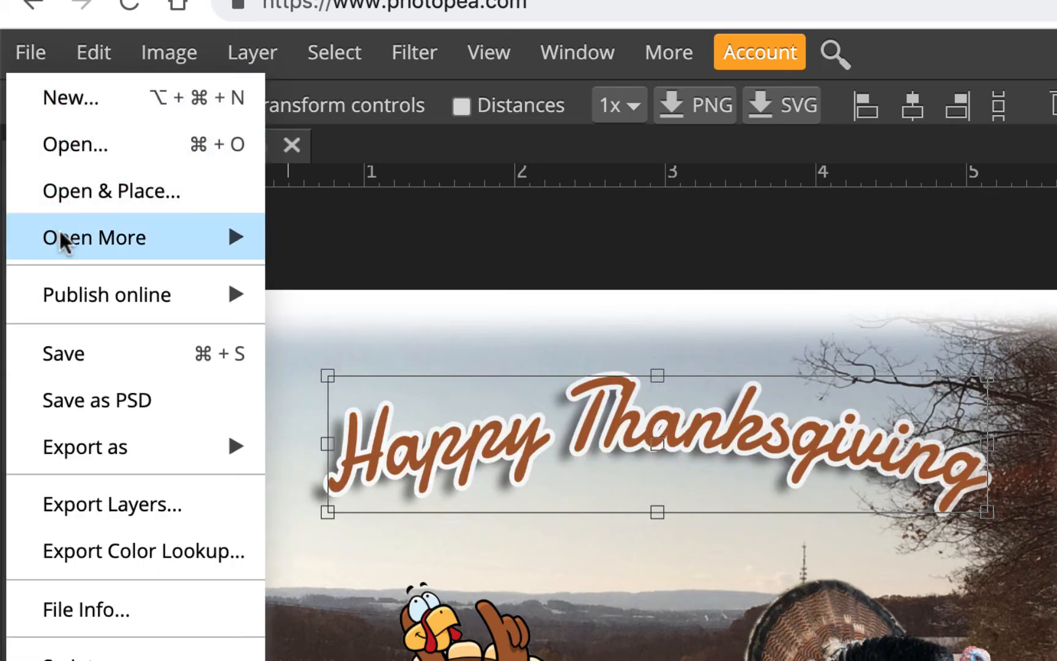
pyautogui.moveTo(71, 298)
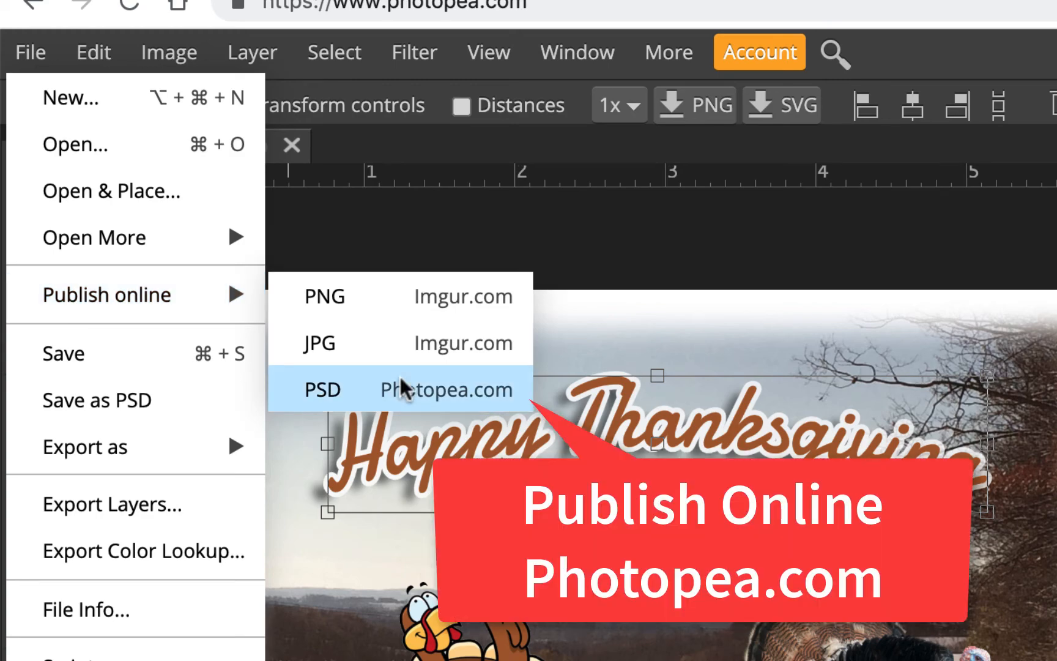
pyautogui.click(452, 393)
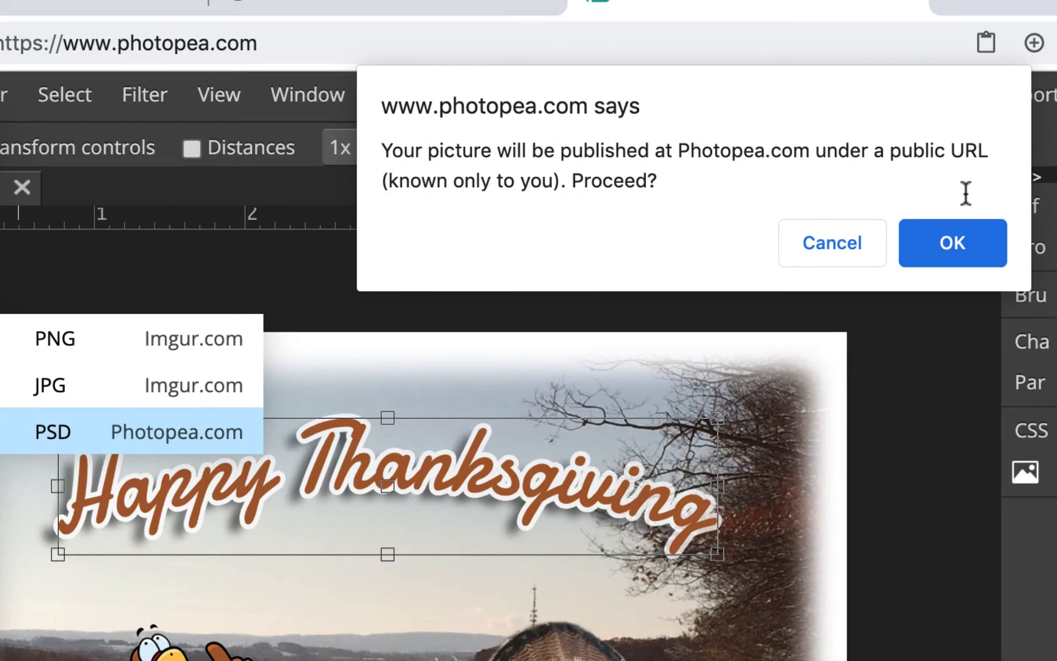
pyautogui.click(966, 247)
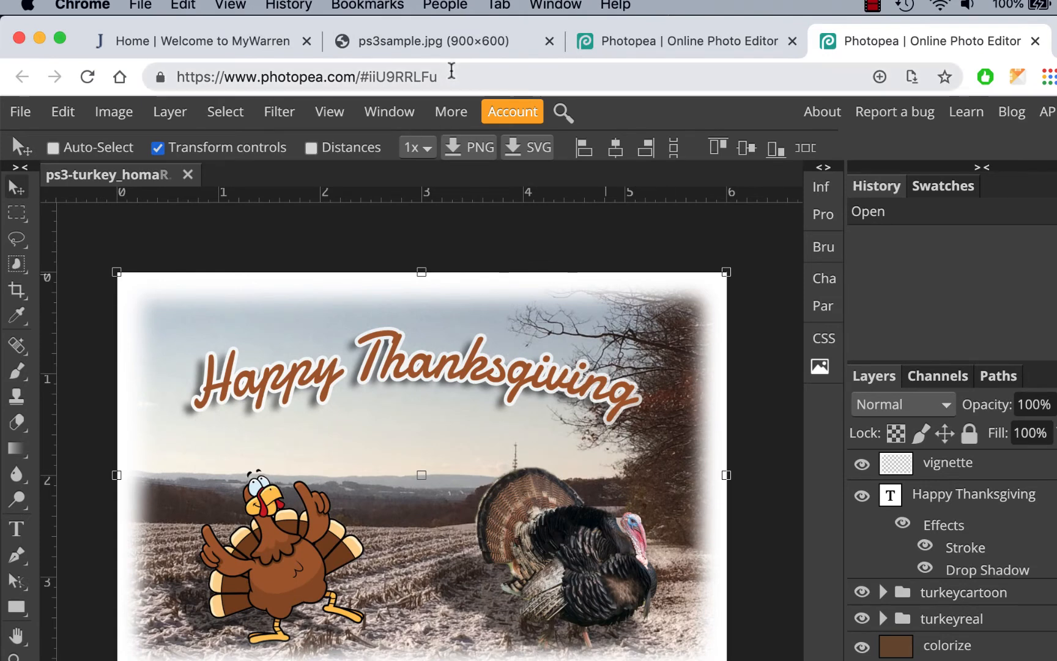
# Step: Copy the published picture's URL and paste it on a new line at the end of the notes file in TextEdit
pyautogui.click(472, 75)
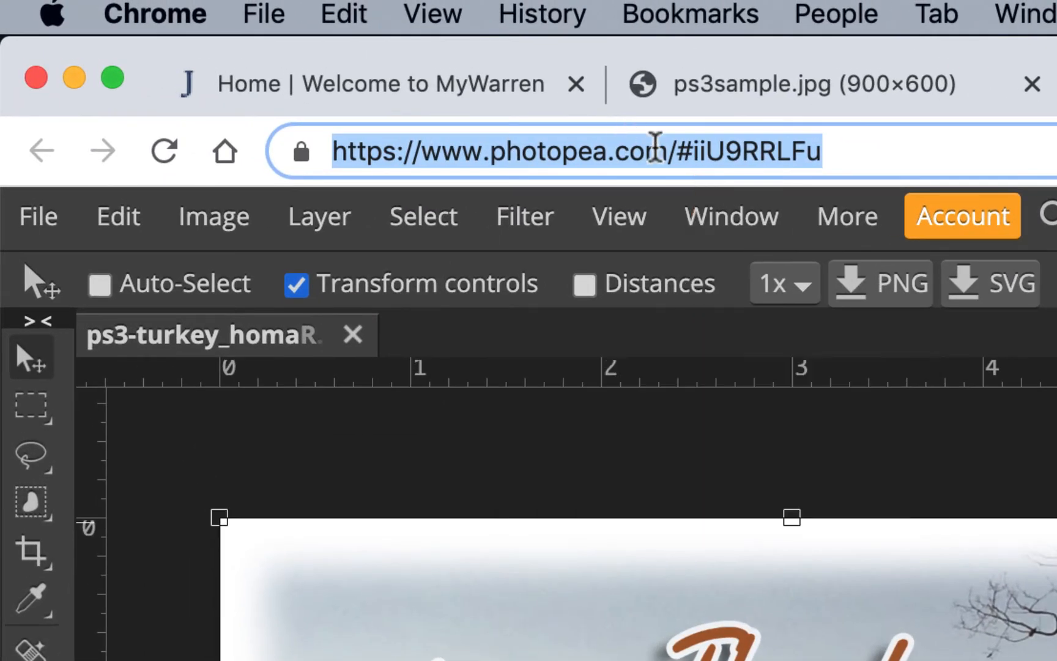
pyautogui.press('super+c')
pyautogui.press('super+Tab')
pyautogui.scroll(-10, 1005, 604)
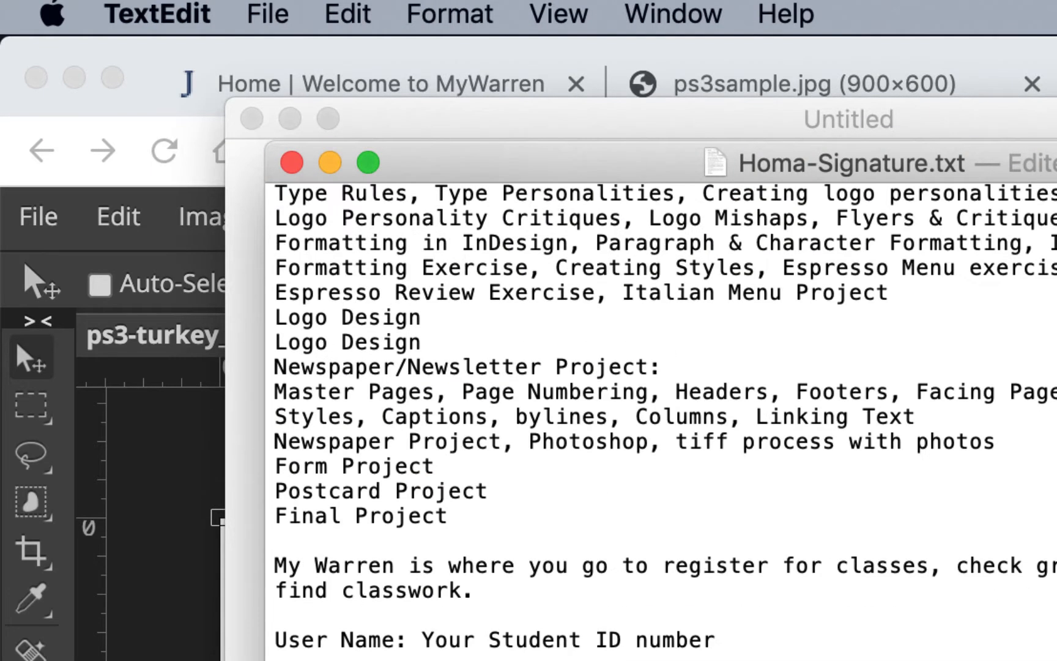
pyautogui.scroll(-10, 661, 423)
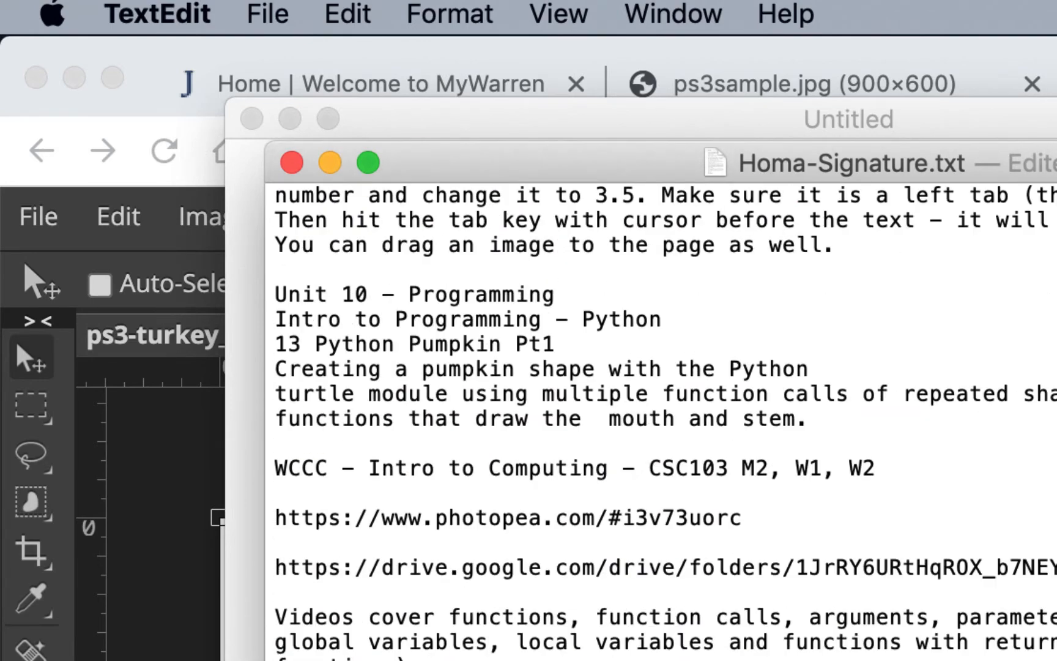
pyautogui.press('Return')
pyautogui.press('Return')
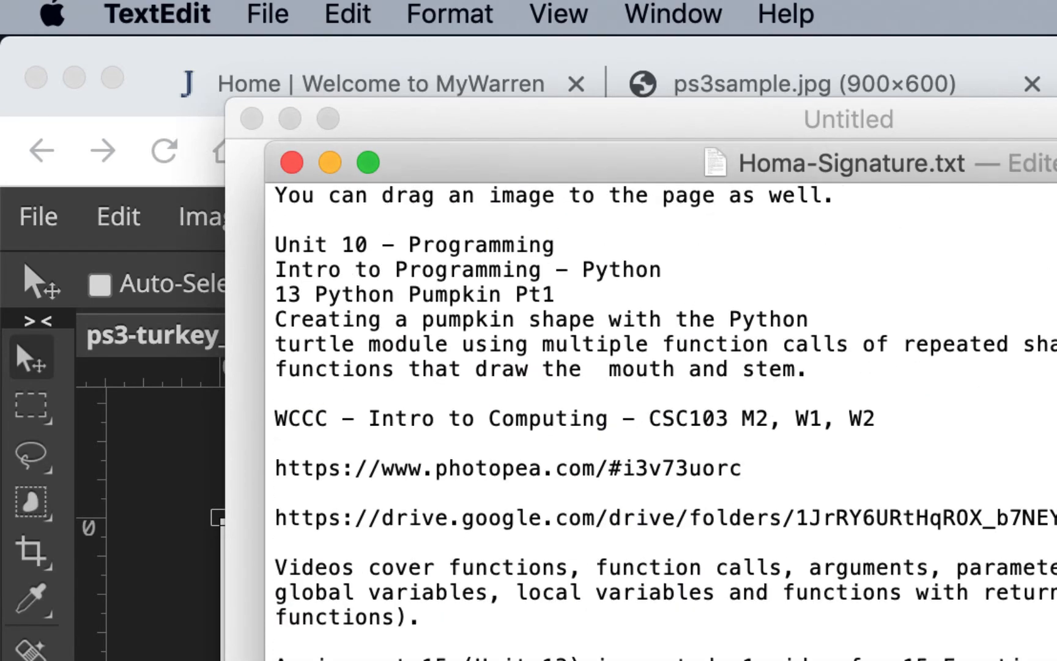
pyautogui.press('super+v')
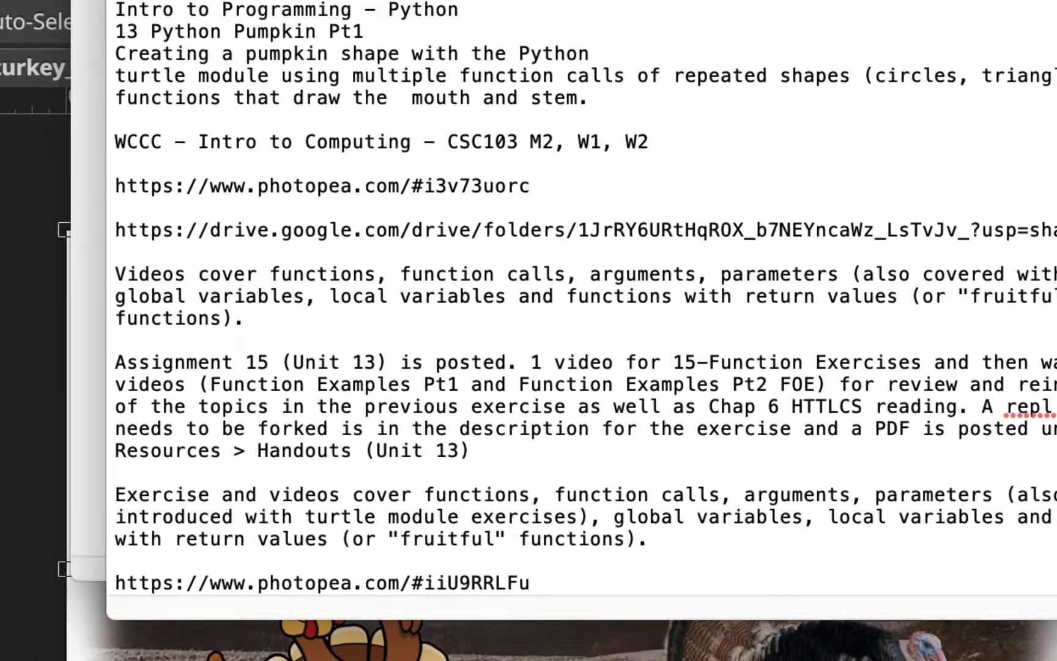
pyautogui.press('super+n')
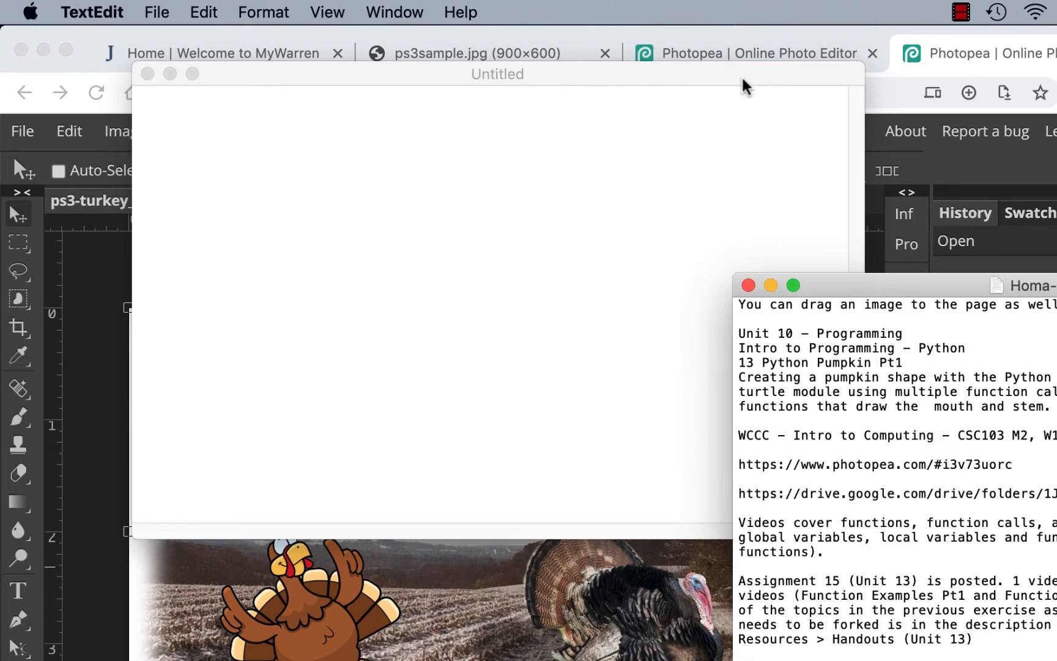
# Step: Switch back to Chrome, close the published copy's browser tab, and save the original composition again
pyautogui.press('super+Tab')
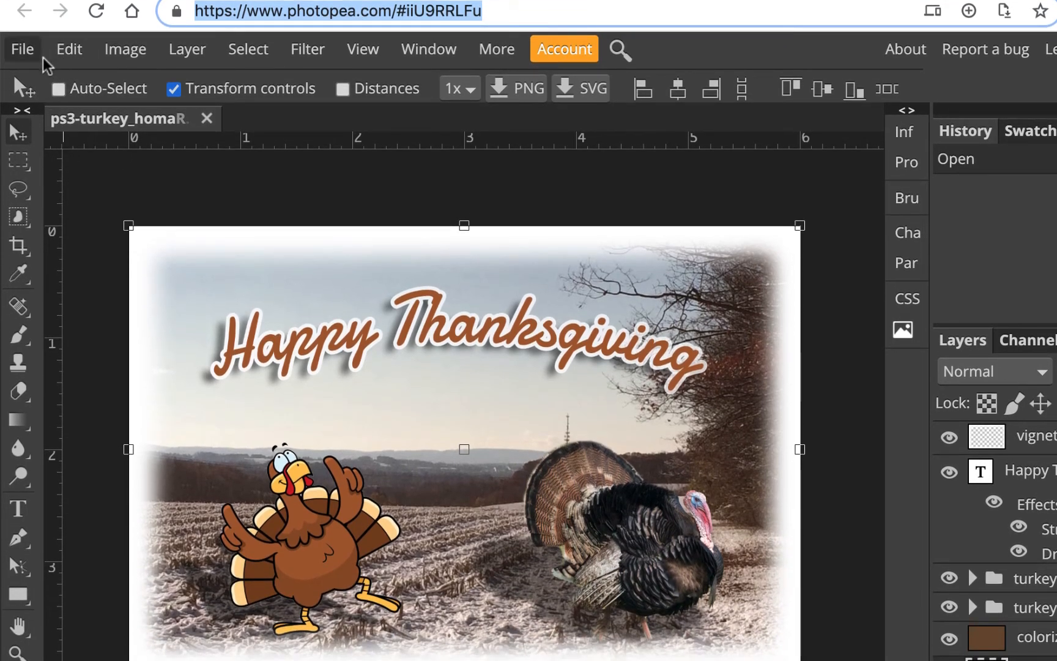
pyautogui.click(22, 49)
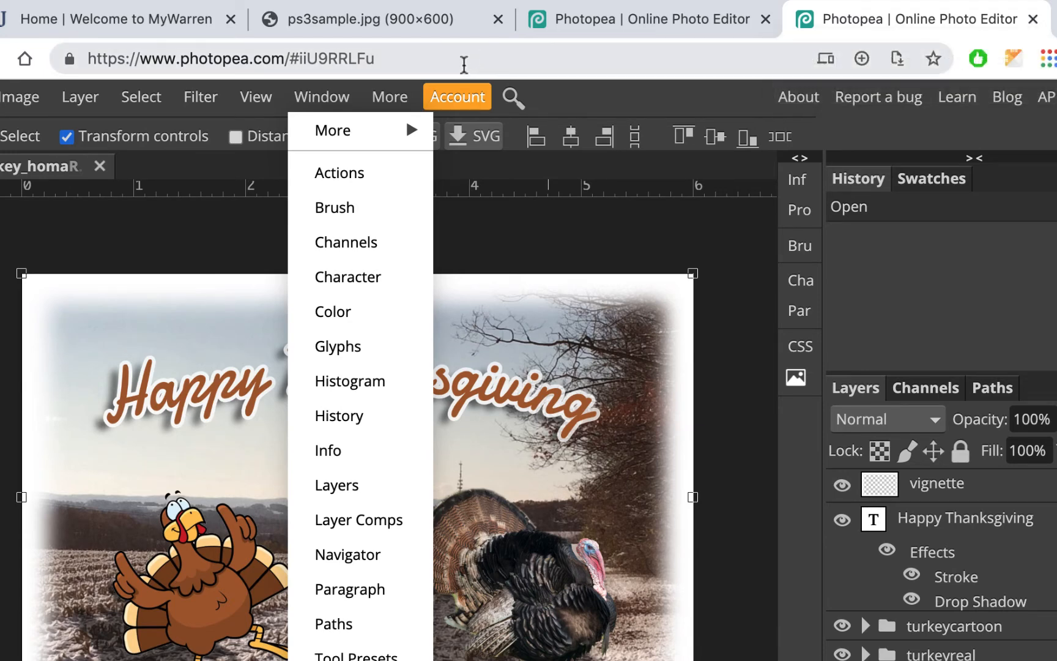
pyautogui.click(452, 62)
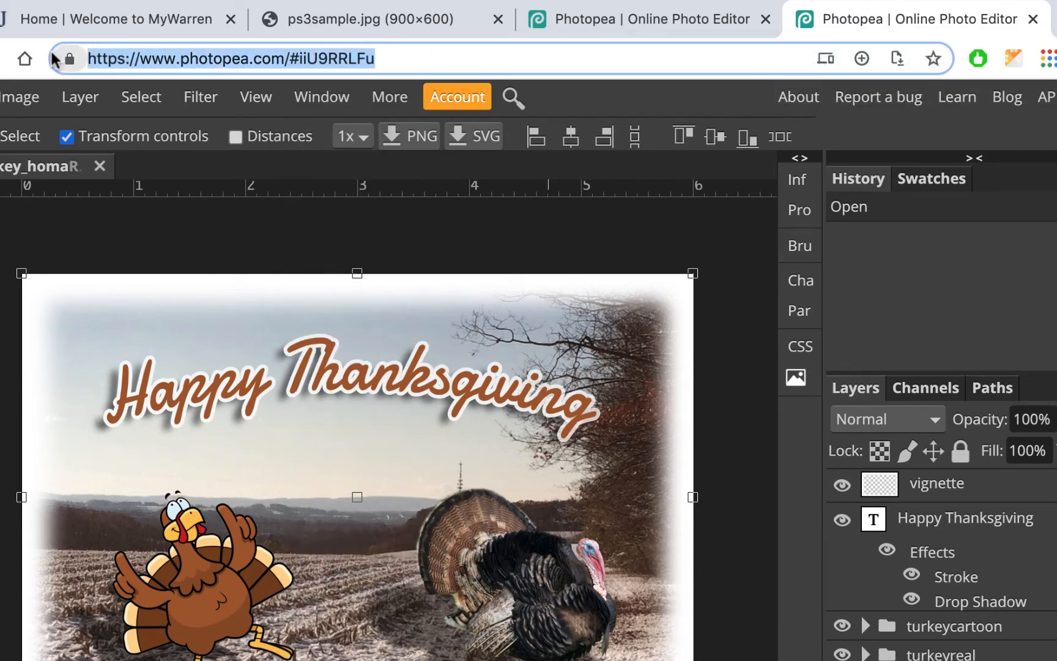
pyautogui.click(1033, 19)
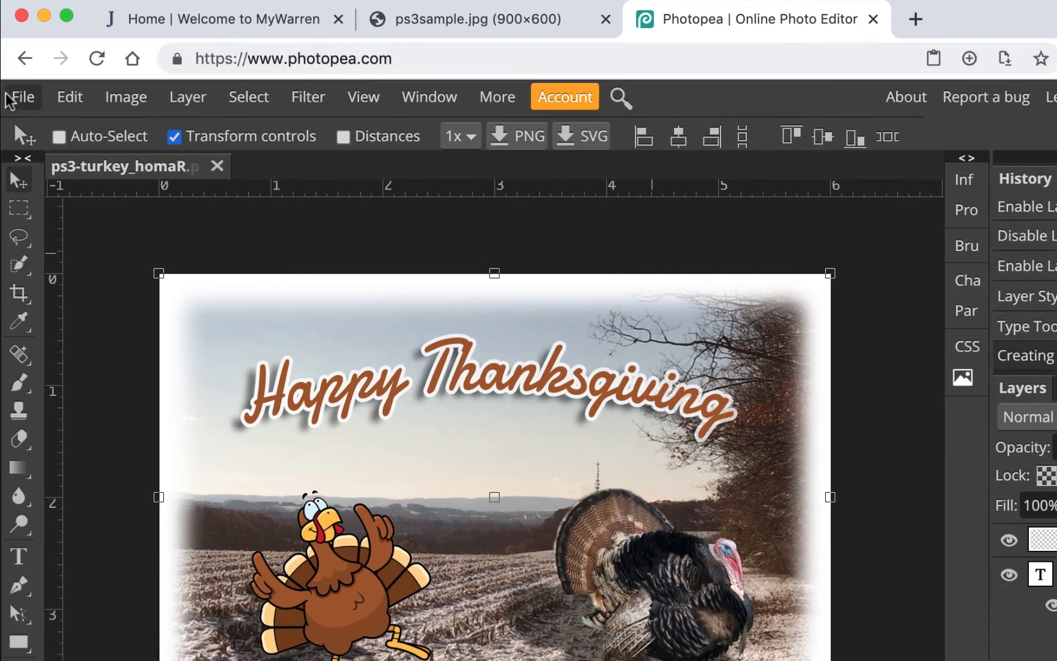
pyautogui.click(8, 100)
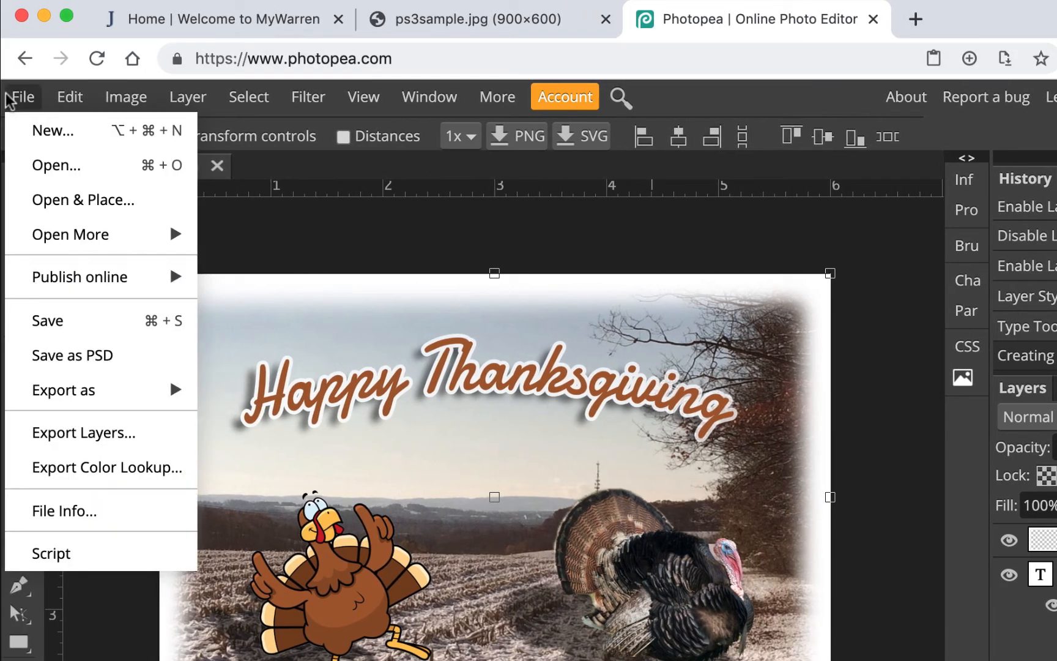
pyautogui.click(50, 318)
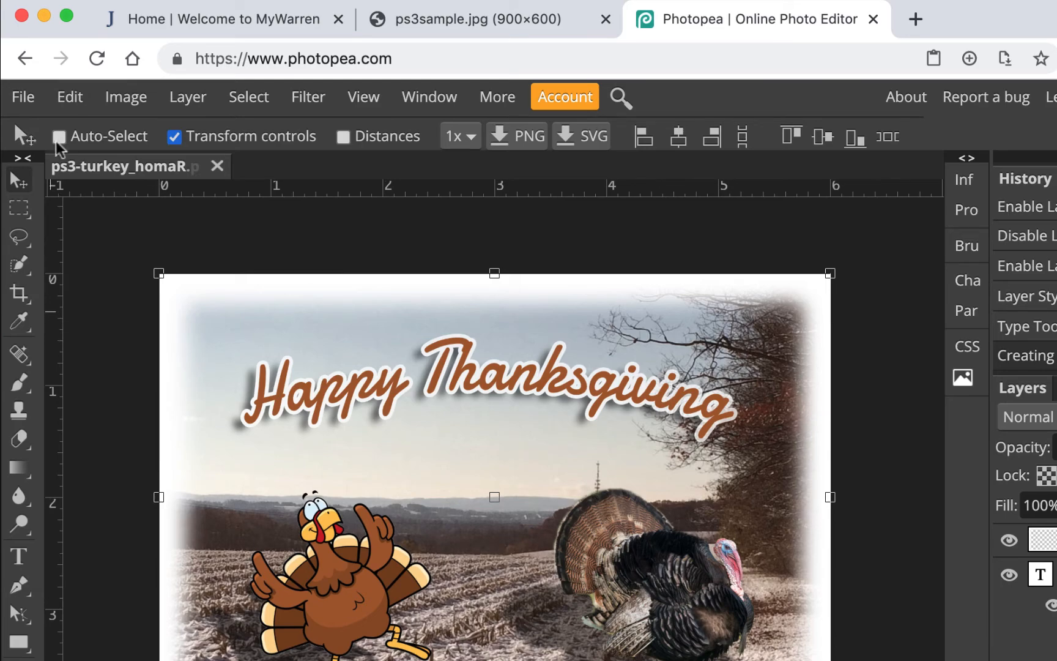
# Step: Move the old ps3-turkey PSD from the Downloads folder in Finder to the Trash, and save the composition as a fresh PSD
pyautogui.press('super+Tab')
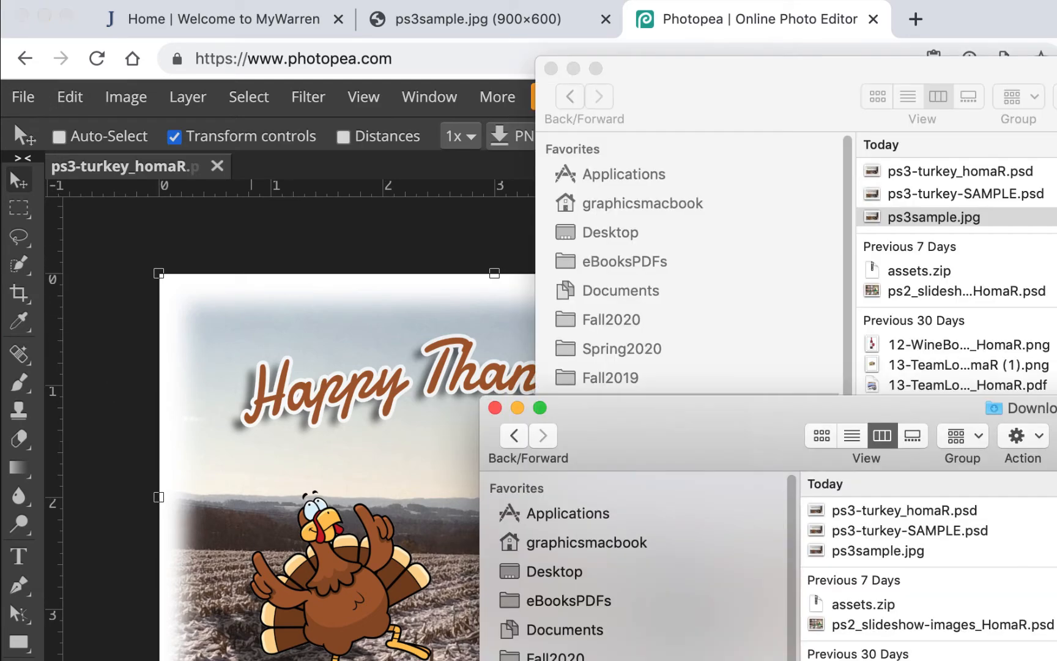
pyautogui.moveTo(649, 446); pyautogui.dragTo(468, 161)
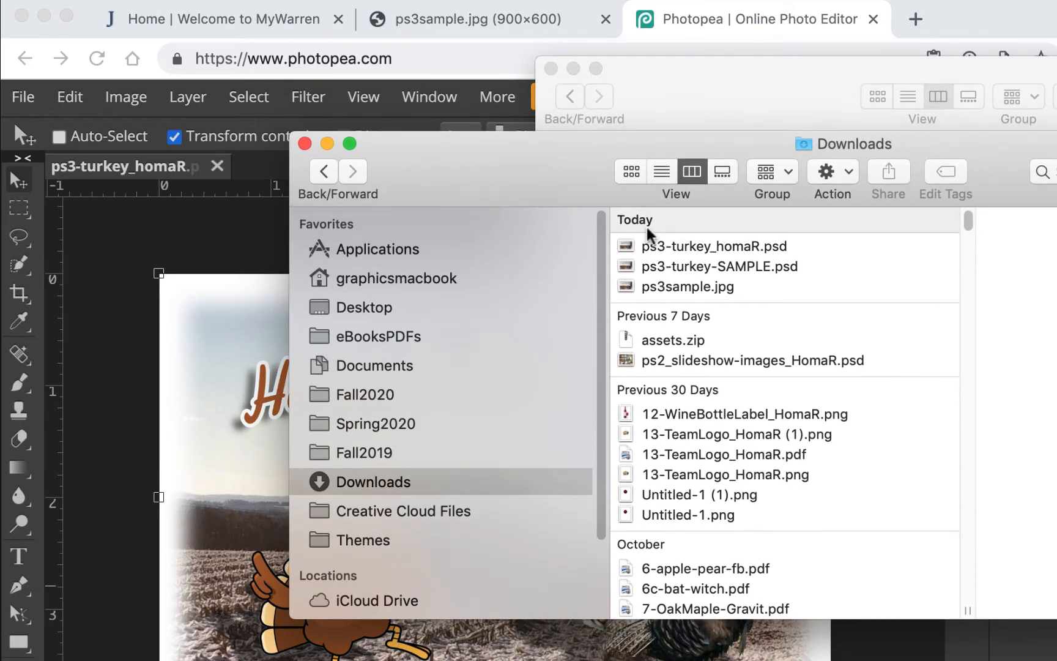
pyautogui.rightClick(717, 248)
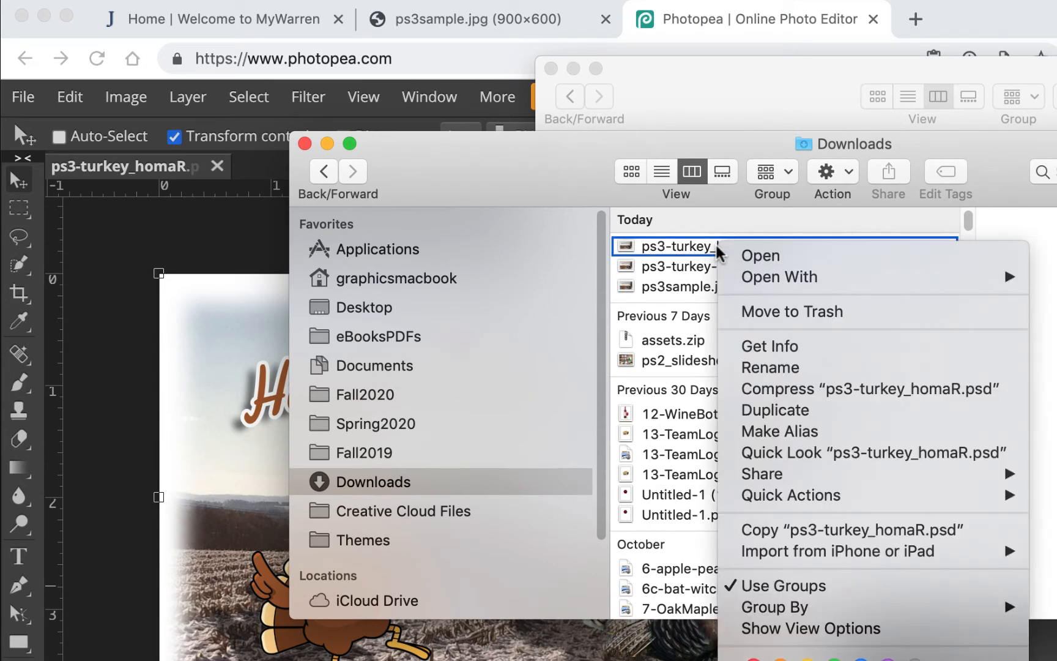
pyautogui.click(759, 313)
pyautogui.click(220, 228)
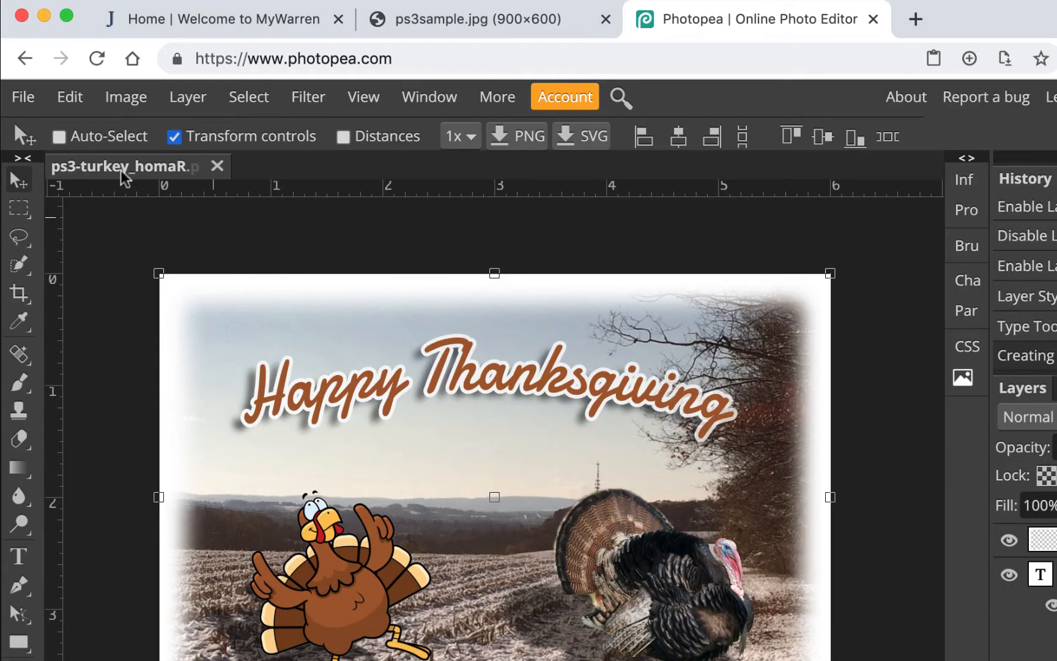
pyautogui.click(34, 99)
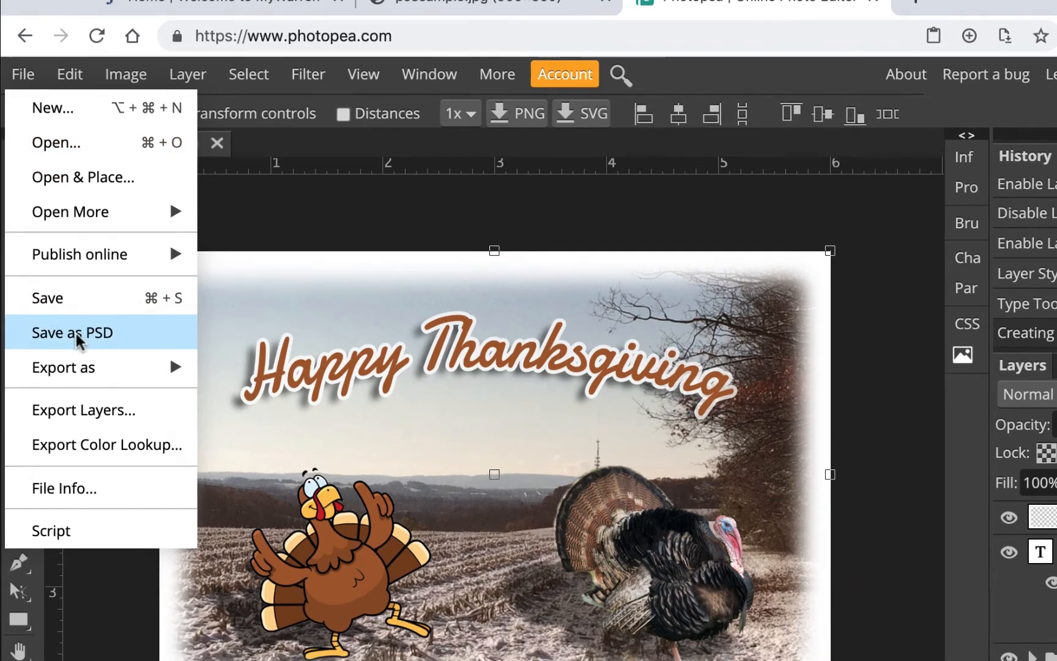
pyautogui.click(78, 356)
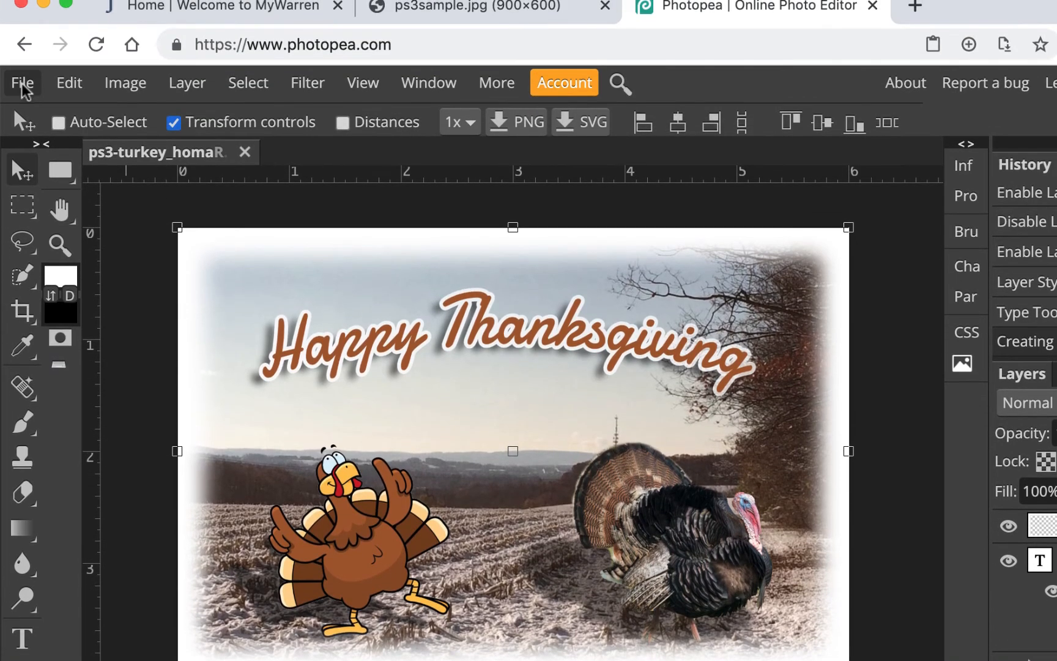
# Step: Set up a JPG export of the composition at 50% width and height, and compare it with the ps3sample.jpg reference image
pyautogui.click(22, 86)
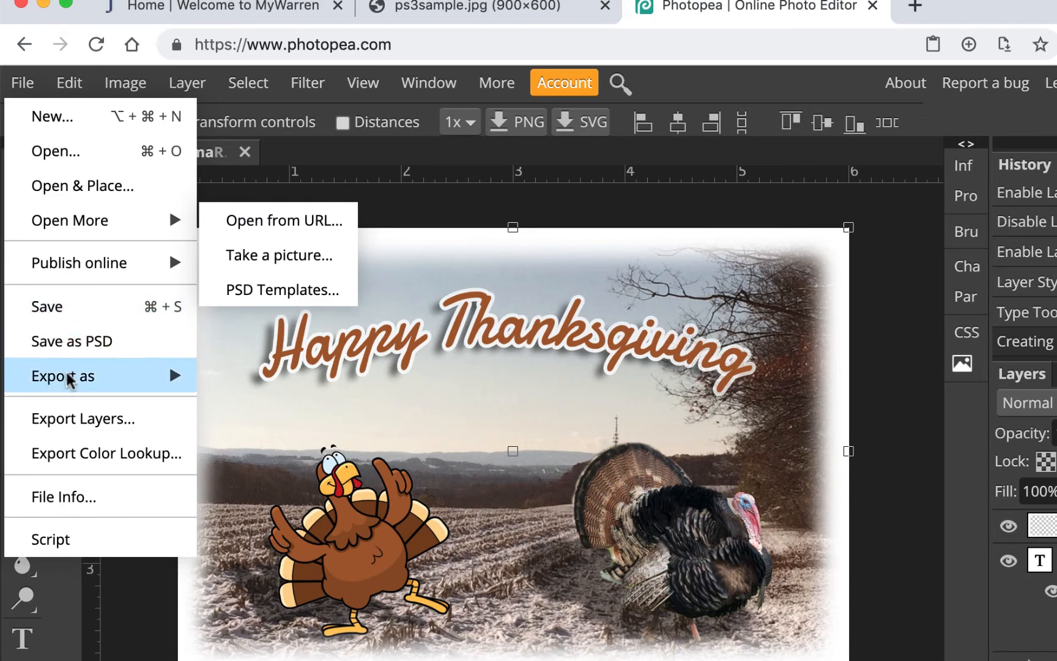
pyautogui.moveTo(68, 378)
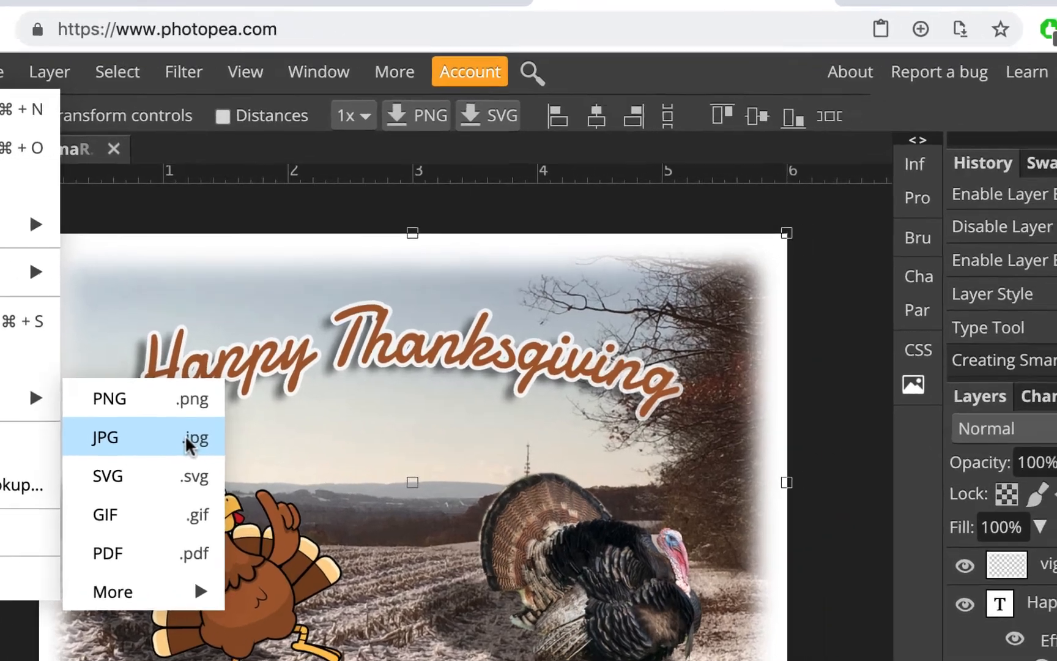
pyautogui.click(264, 411)
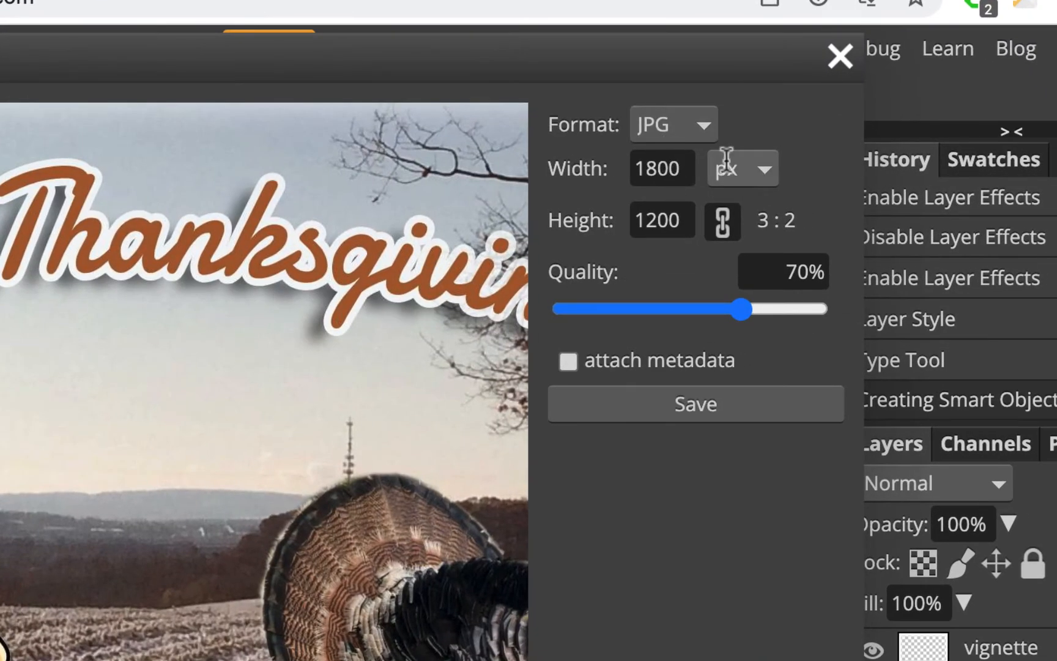
pyautogui.click(807, 272)
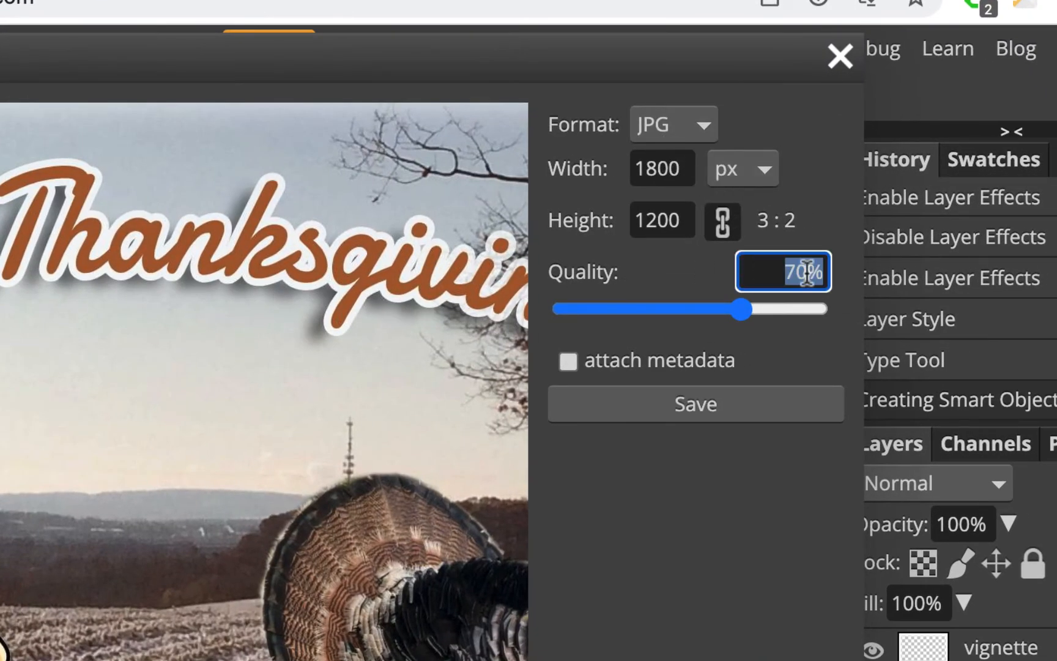
pyautogui.click(762, 162)
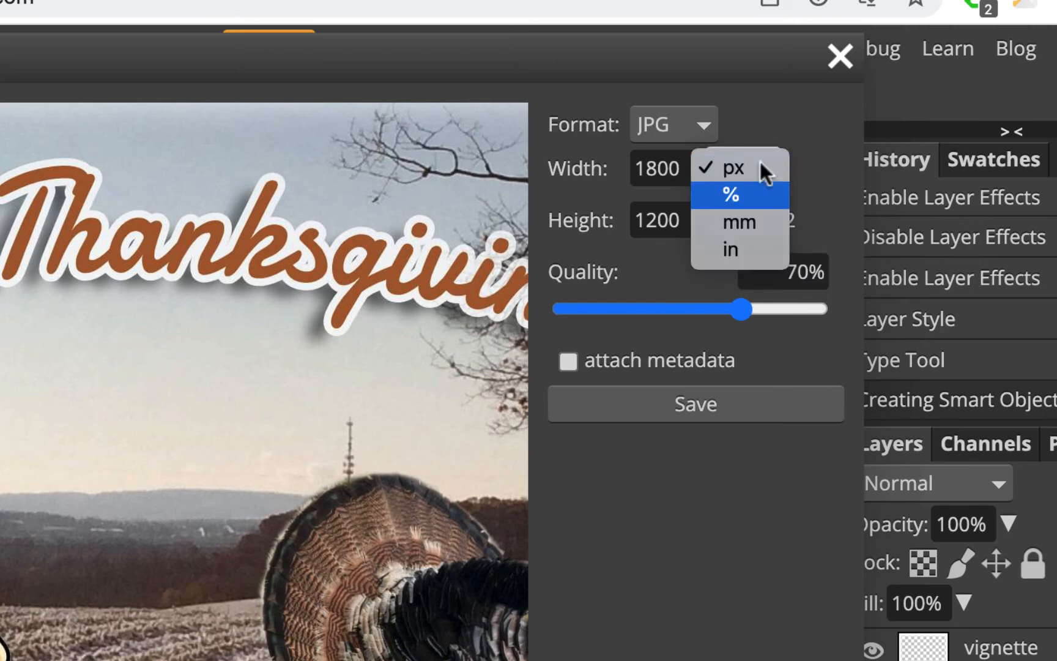
pyautogui.click(737, 197)
pyautogui.click(676, 167)
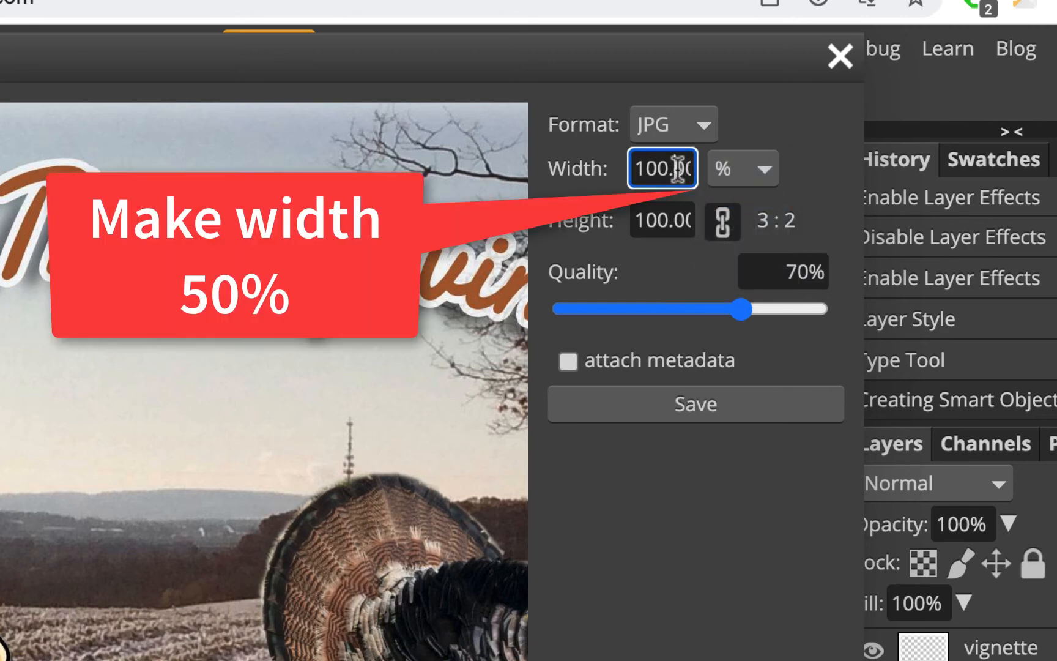
pyautogui.hotkey('ctrl', 'a')
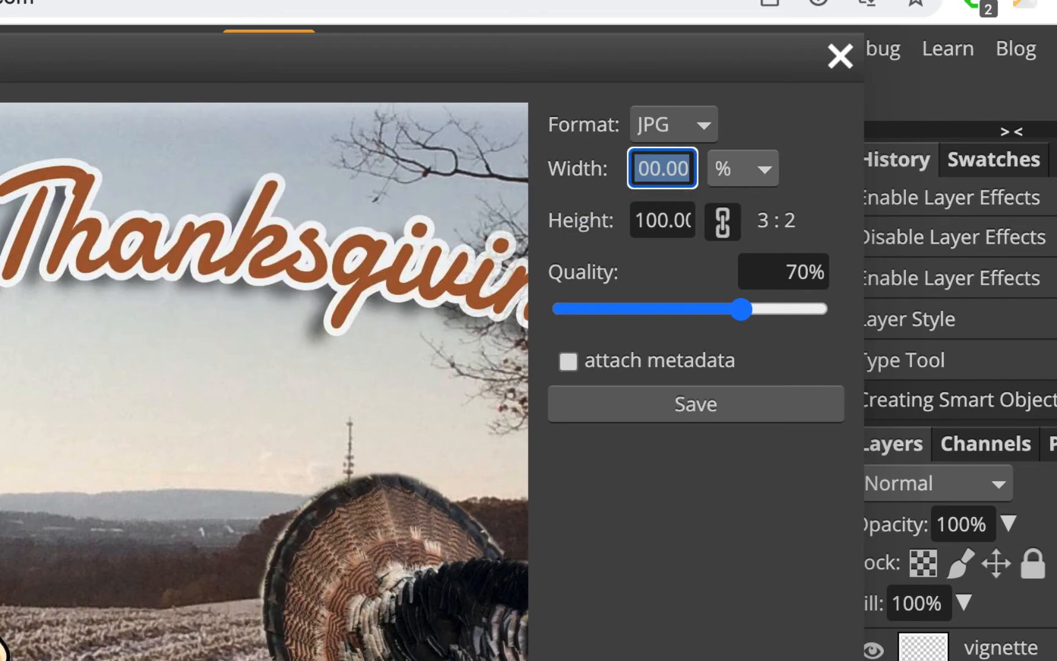
pyautogui.write('50')
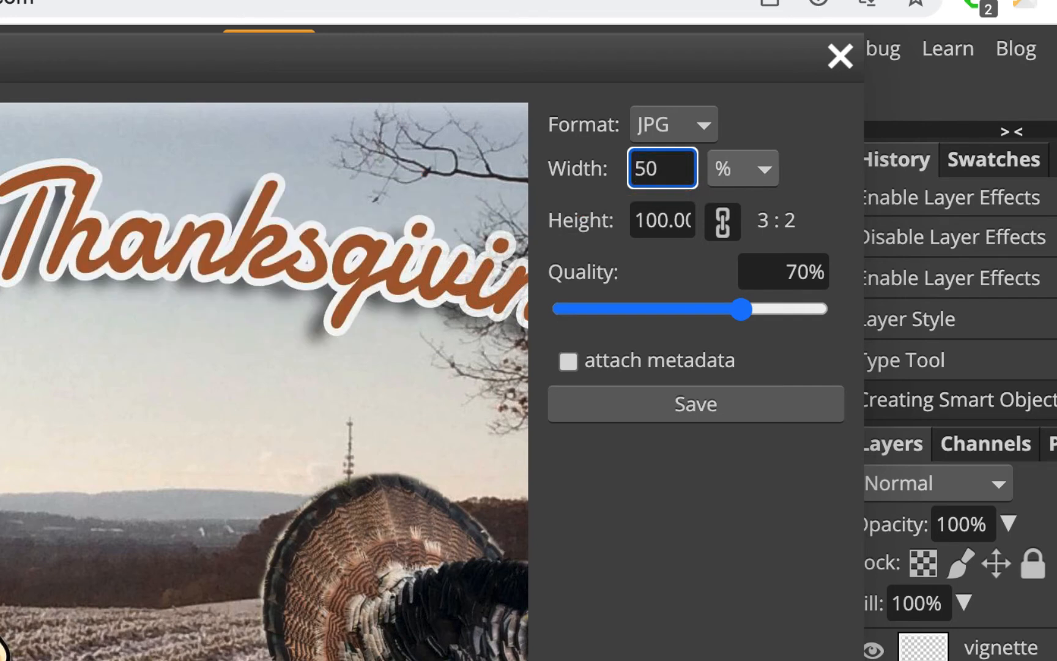
pyautogui.click(675, 220)
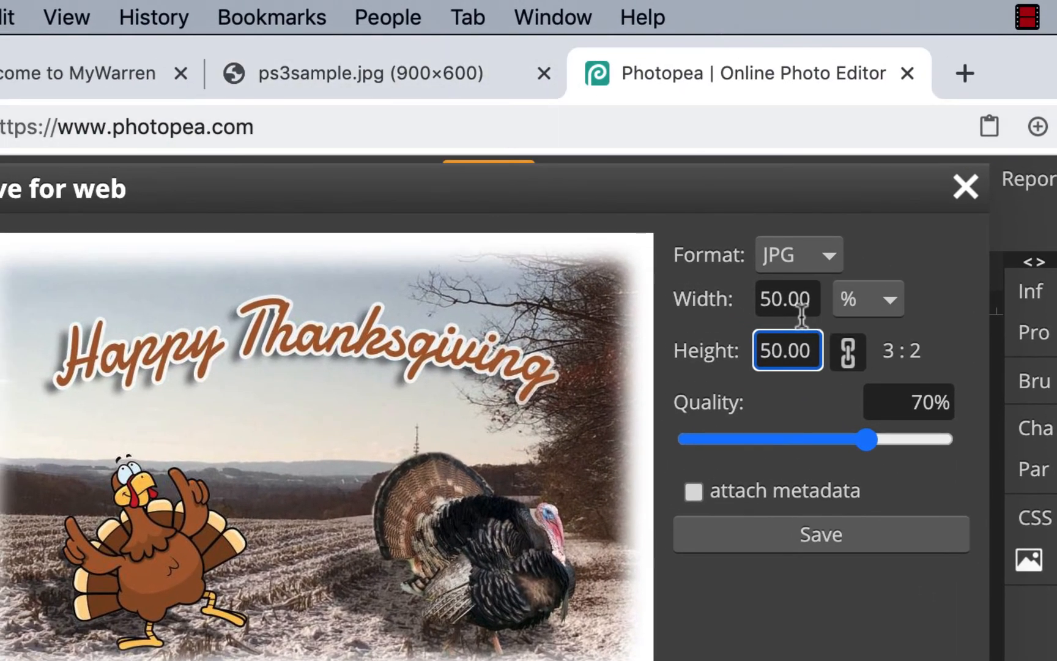
pyautogui.click(433, 72)
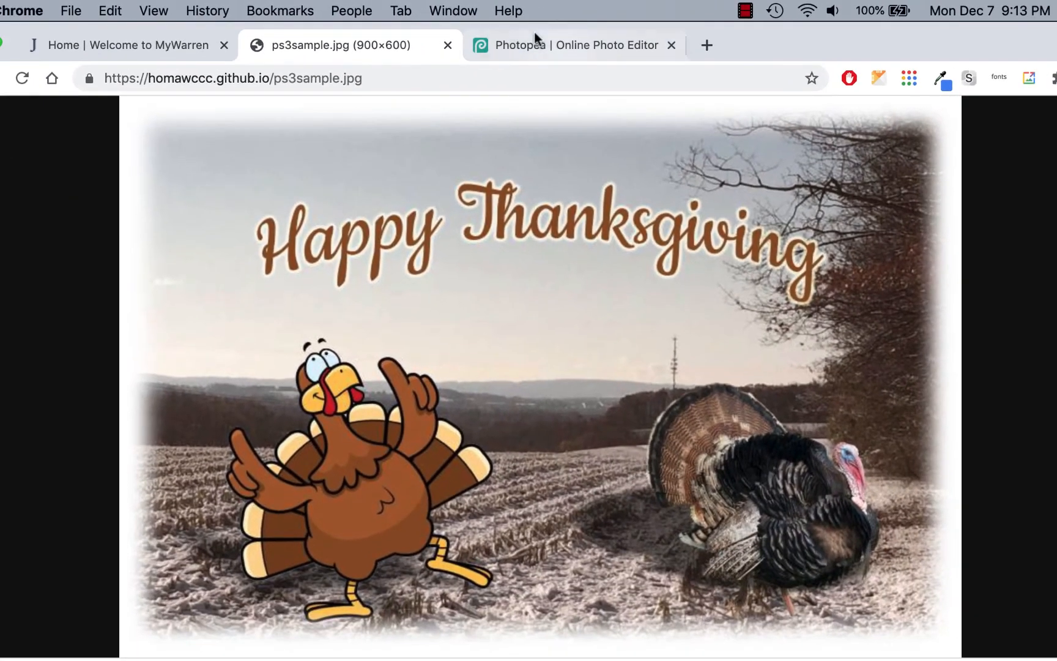
pyautogui.click(534, 37)
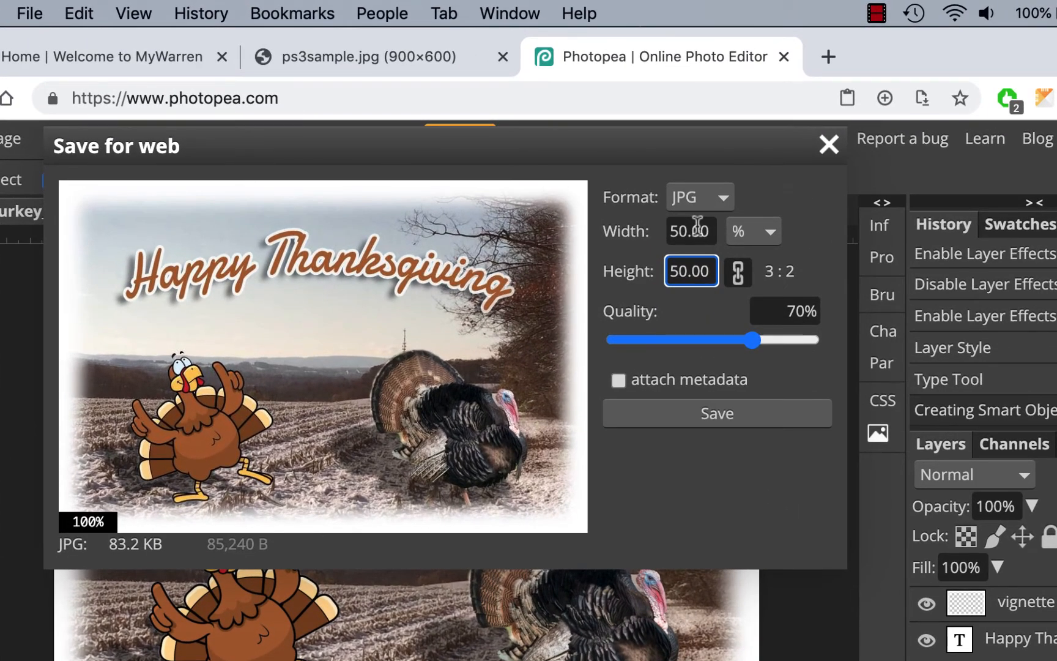
# Step: Save the JPG export, and open the ps3 Turkey Masks assignment in Unit 14 of the GRD 121 coursework on the course website
pyautogui.click(699, 413)
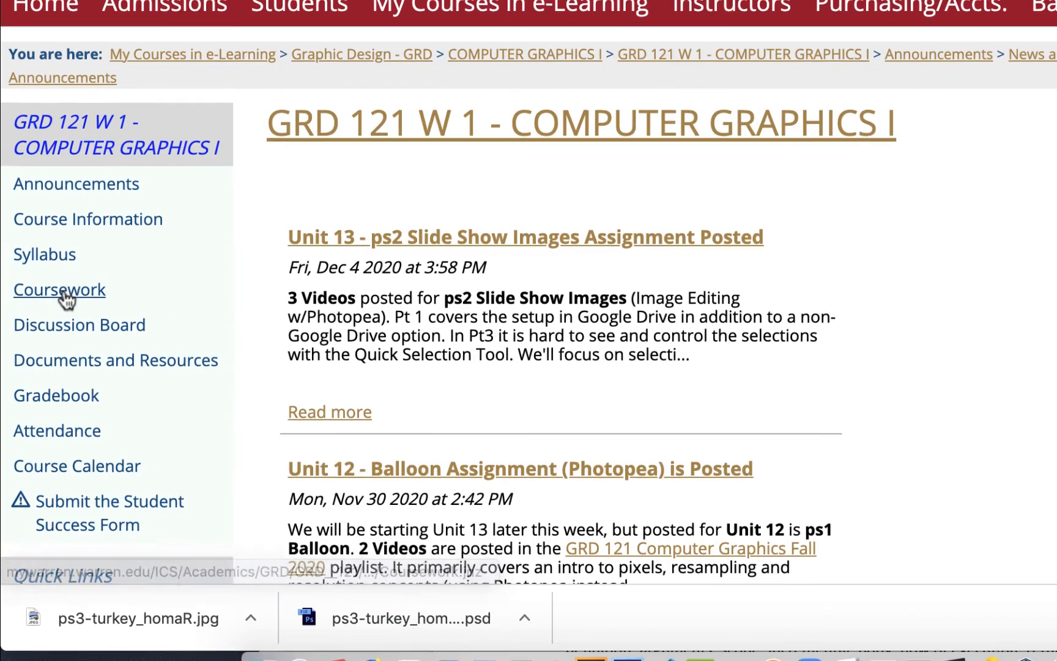
pyautogui.click(68, 290)
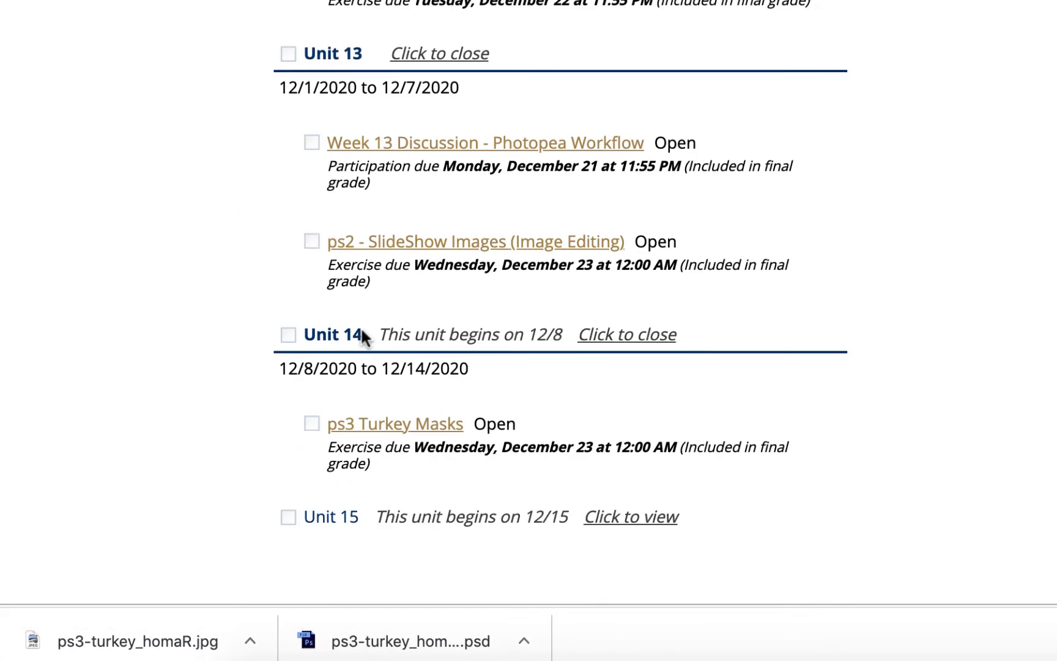
pyautogui.scroll(-1, 361, 327)
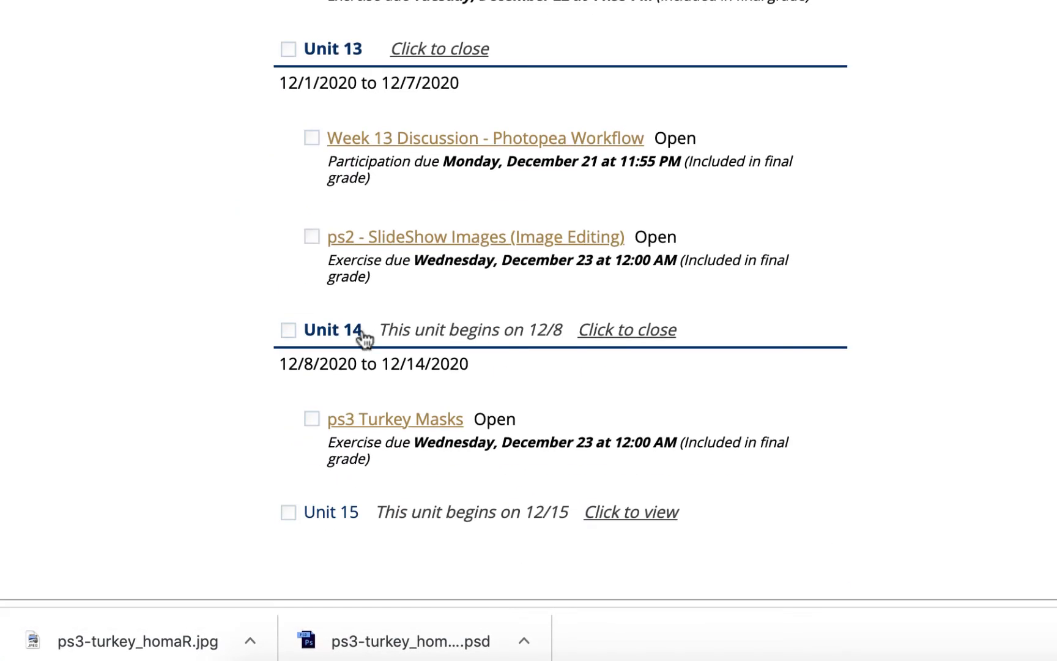
pyautogui.click(396, 421)
pyautogui.scroll(-3, 554, 355)
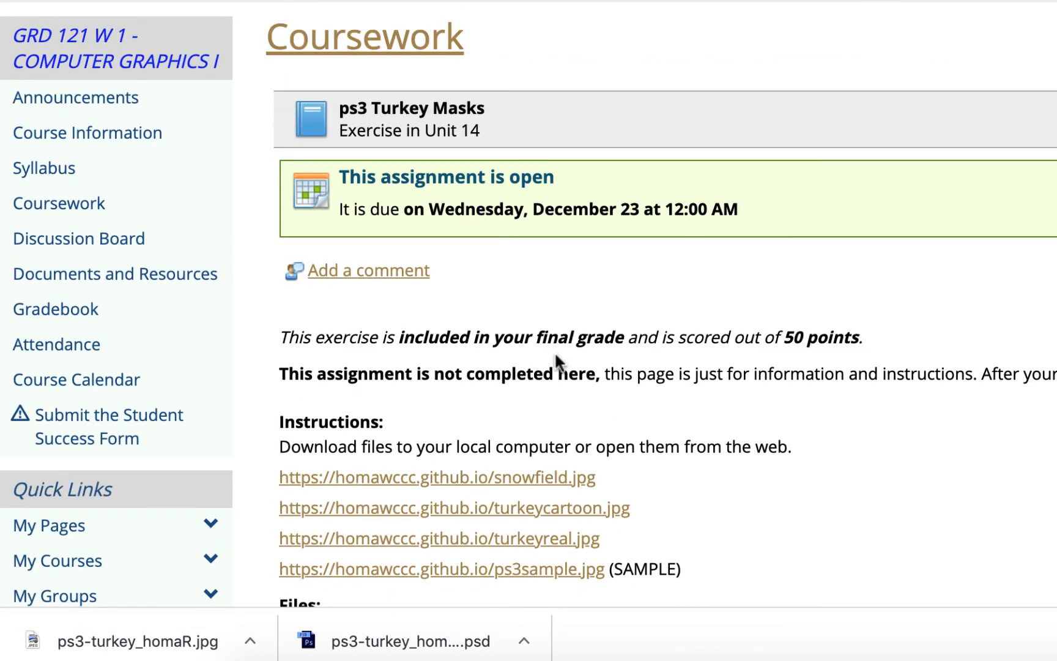
# Step: Start a comment on the assignment, begin inserting an image, and open the file chooser for uploading its source
pyautogui.click(390, 278)
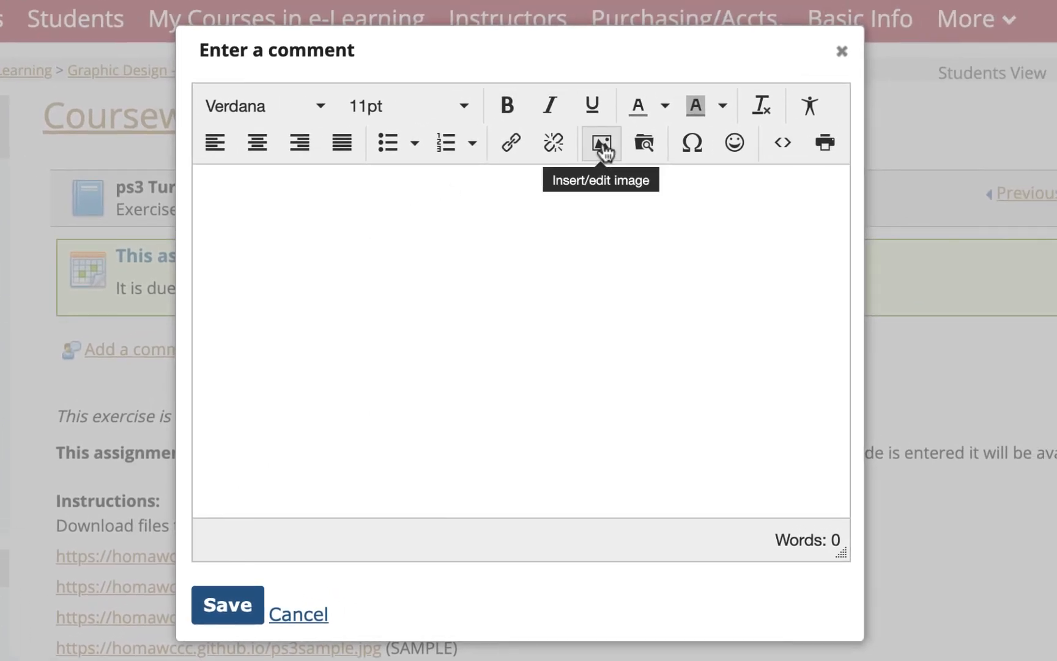
pyautogui.click(602, 143)
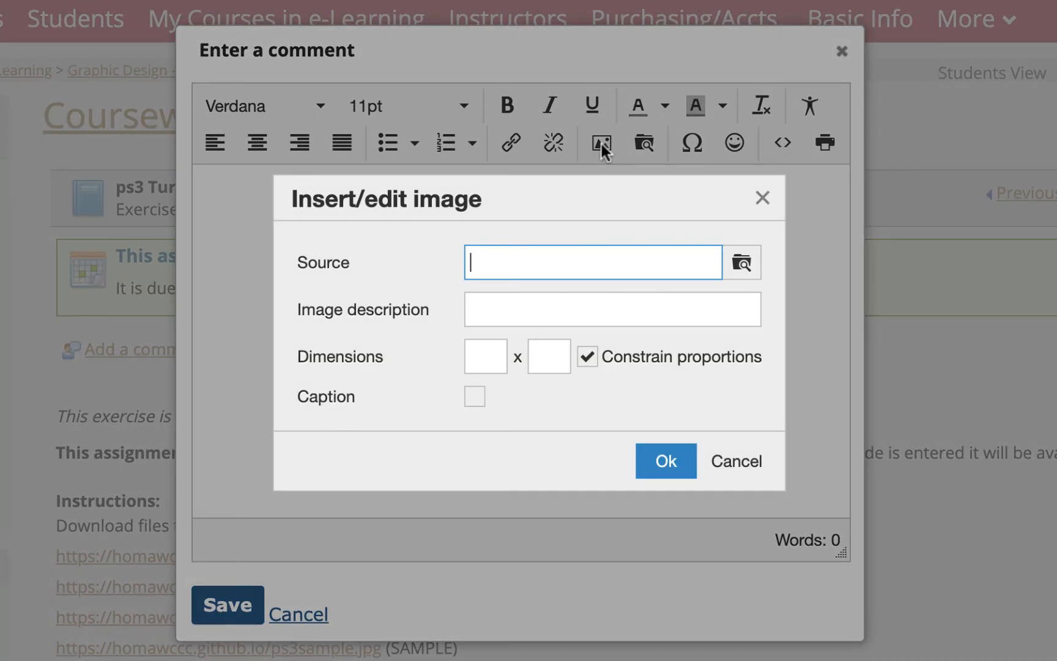
pyautogui.click(740, 269)
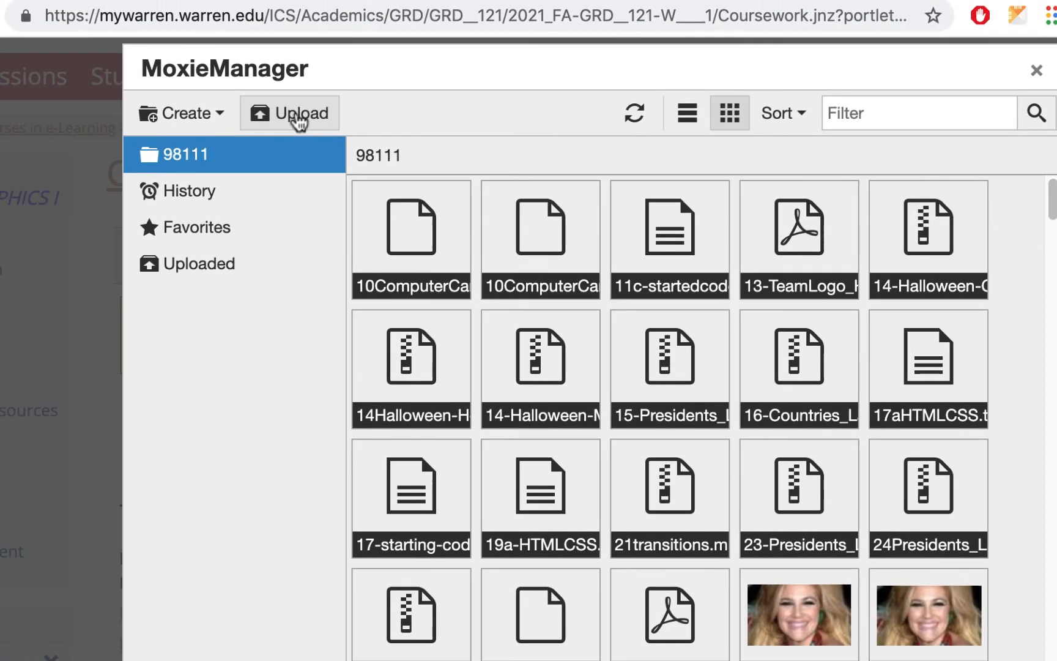
pyautogui.click(234, 61)
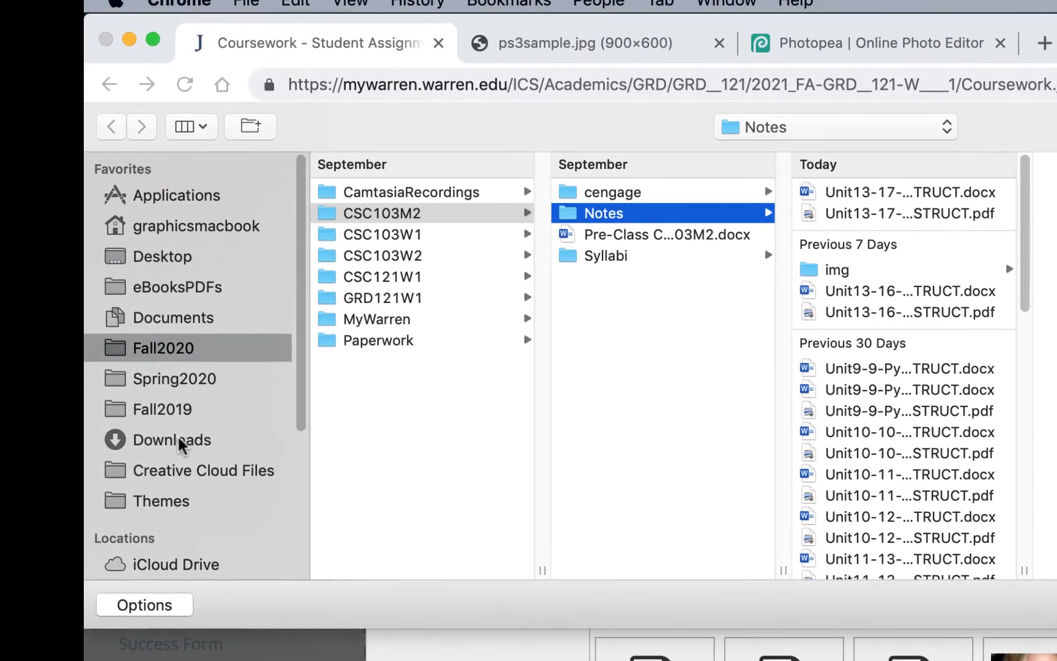
# Step: Upload the exported ps3-turkey JPG, not the PSD, from the Downloads folder and use it as the comment's image source
pyautogui.click(177, 441)
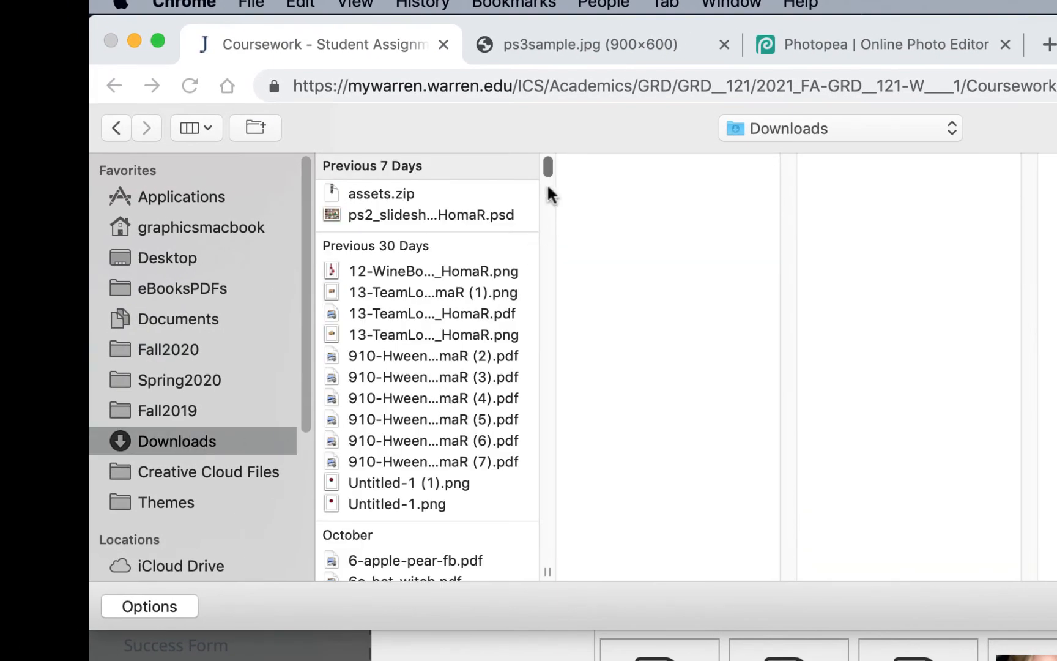
pyautogui.moveTo(549, 168); pyautogui.dragTo(547, 576)
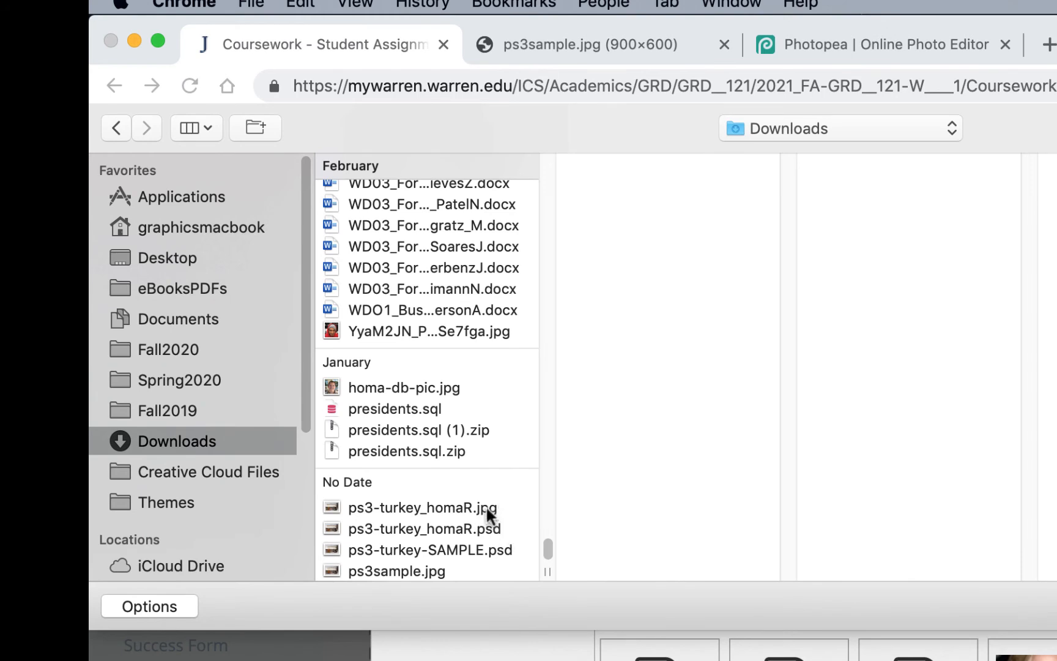
pyautogui.click(431, 511)
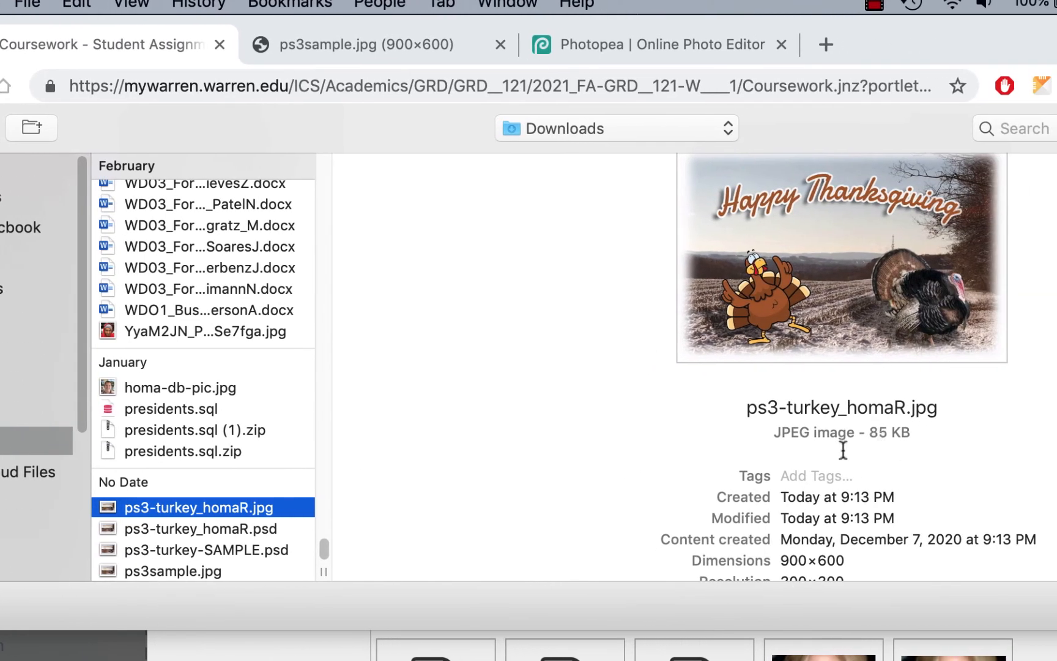
pyautogui.click(242, 530)
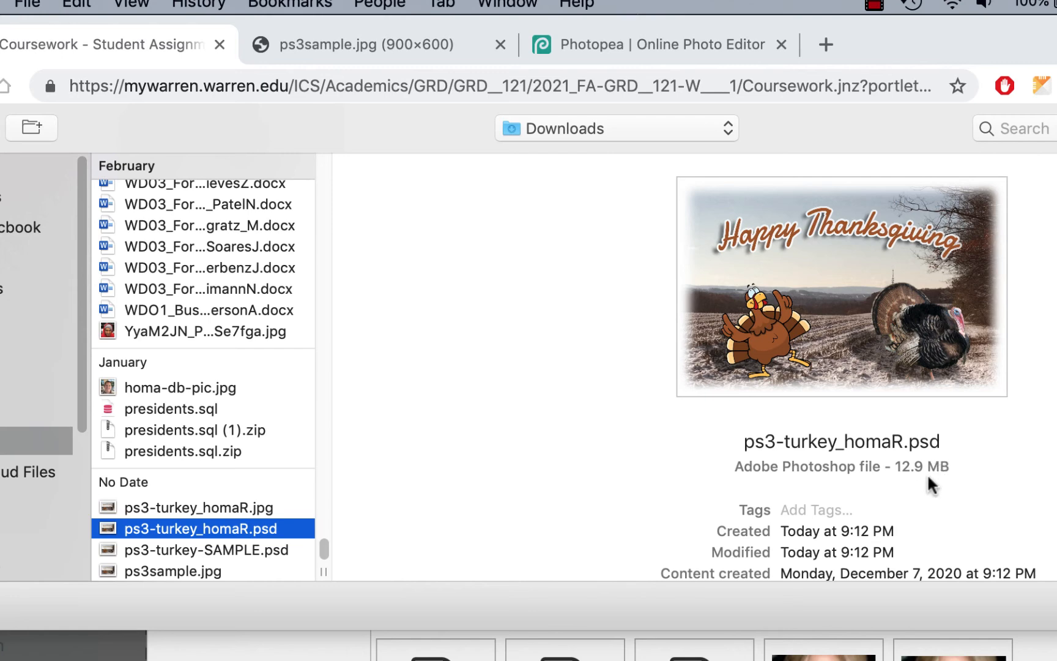
pyautogui.click(237, 508)
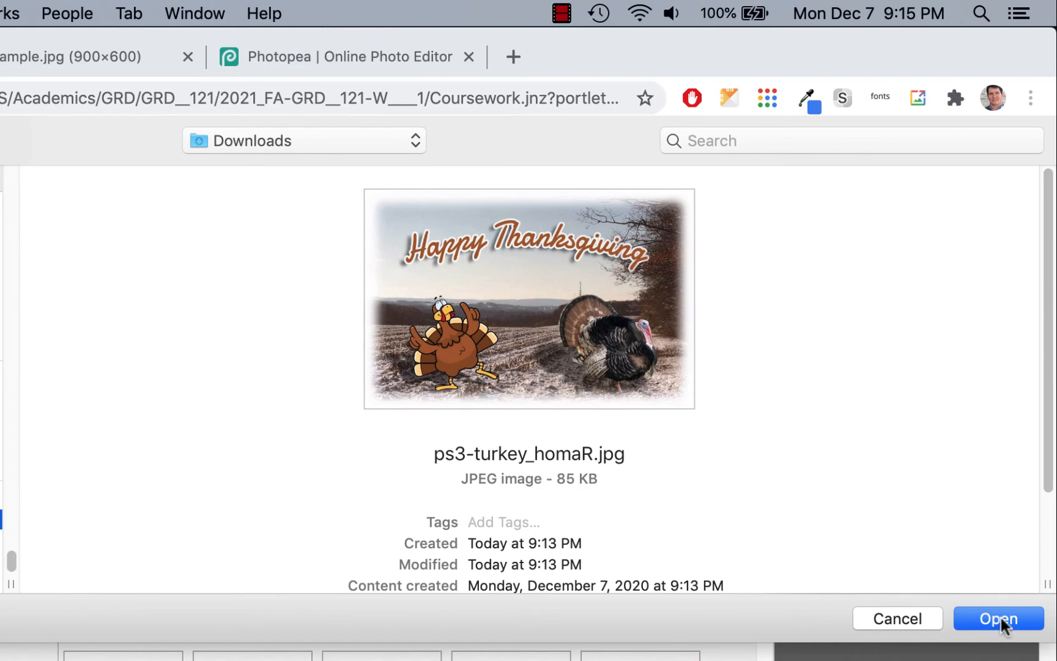
pyautogui.click(999, 618)
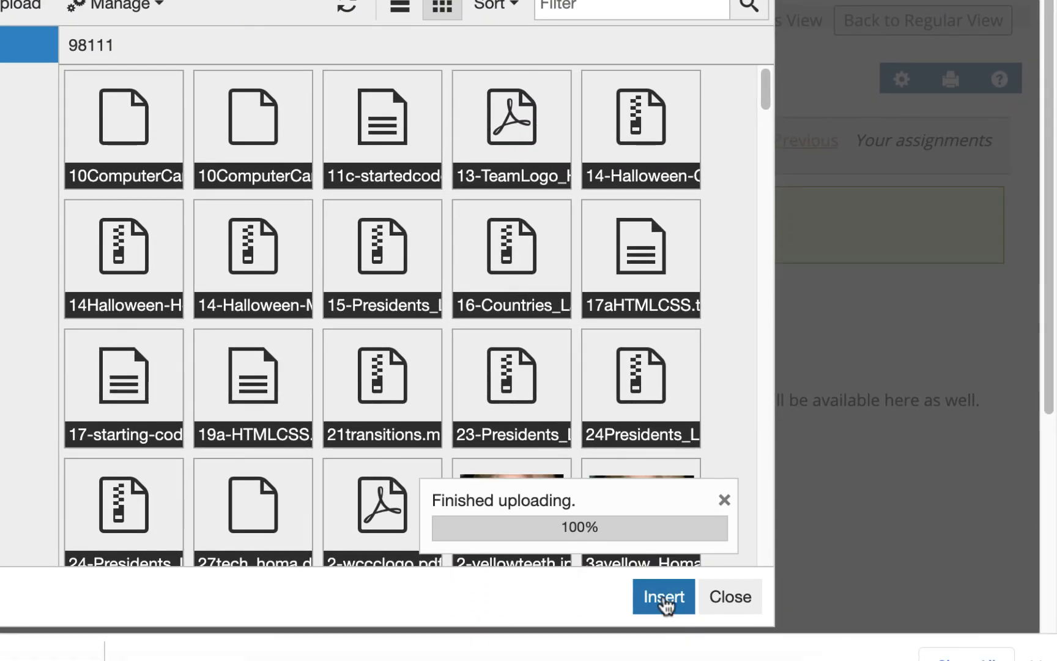
pyautogui.click(664, 596)
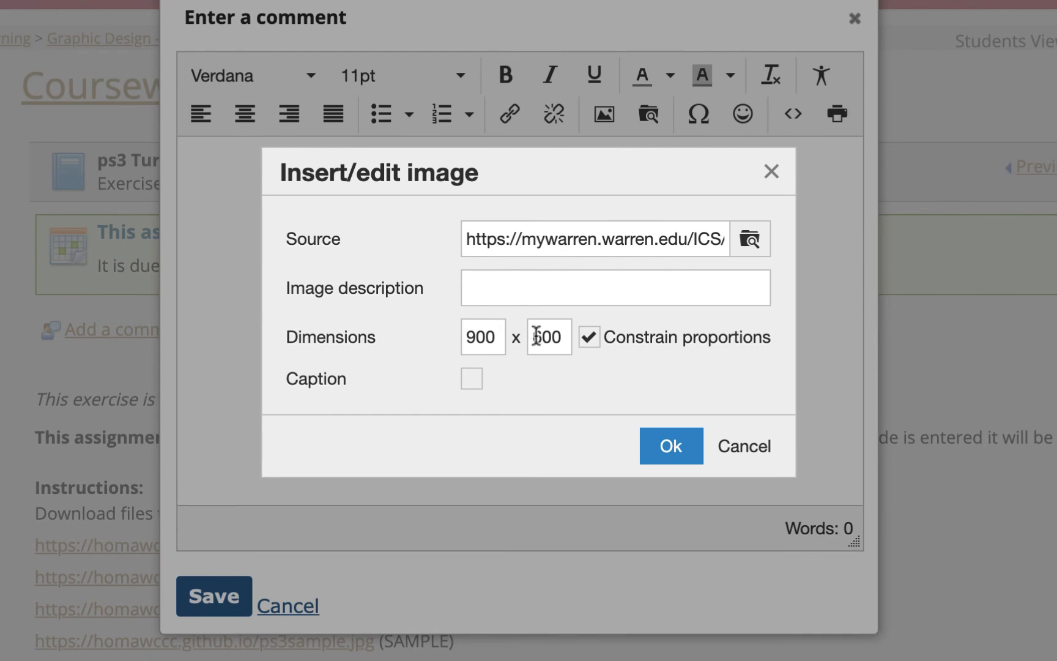
# Step: Set the image dimensions to 600 x 400 with constrained proportions and insert the picture into the comment
pyautogui.moveTo(500, 335); pyautogui.dragTo(456, 348)
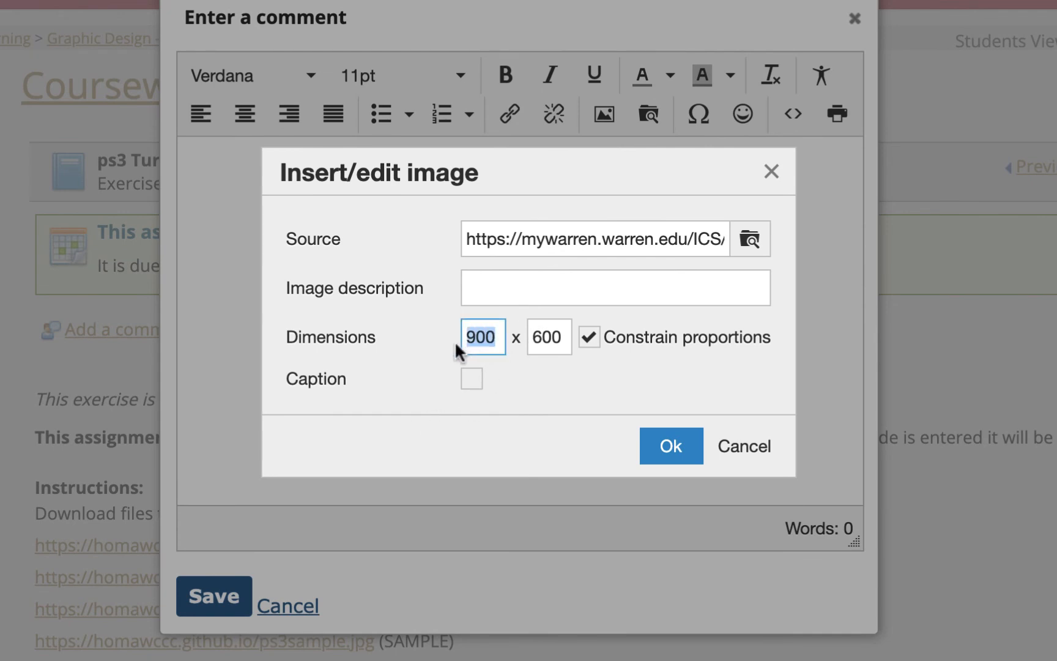
pyautogui.write('600')
pyautogui.click(553, 352)
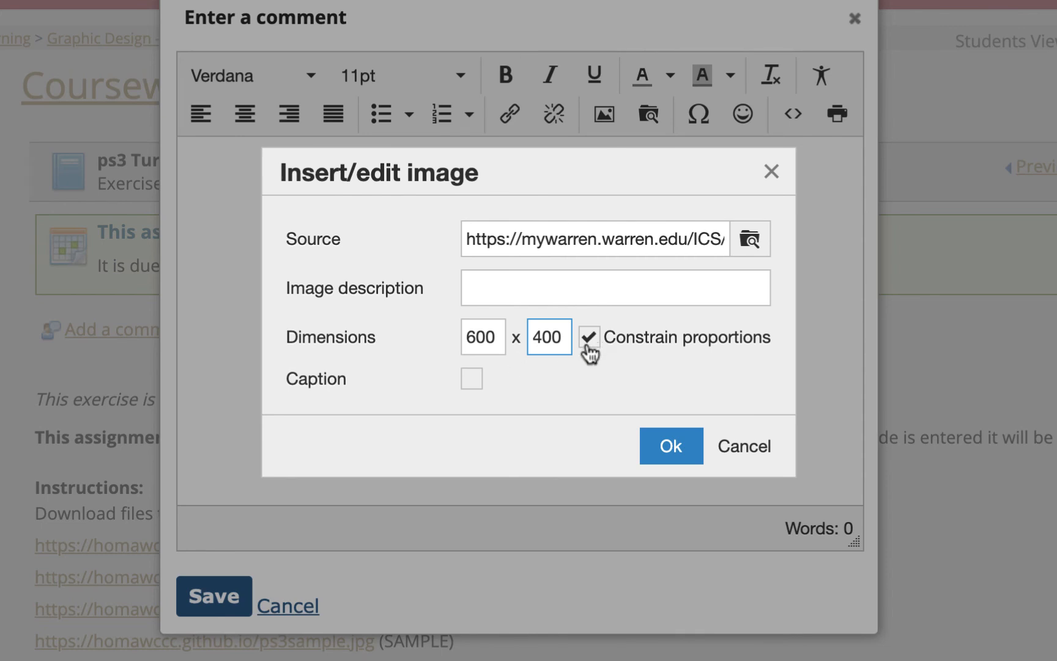
pyautogui.click(673, 438)
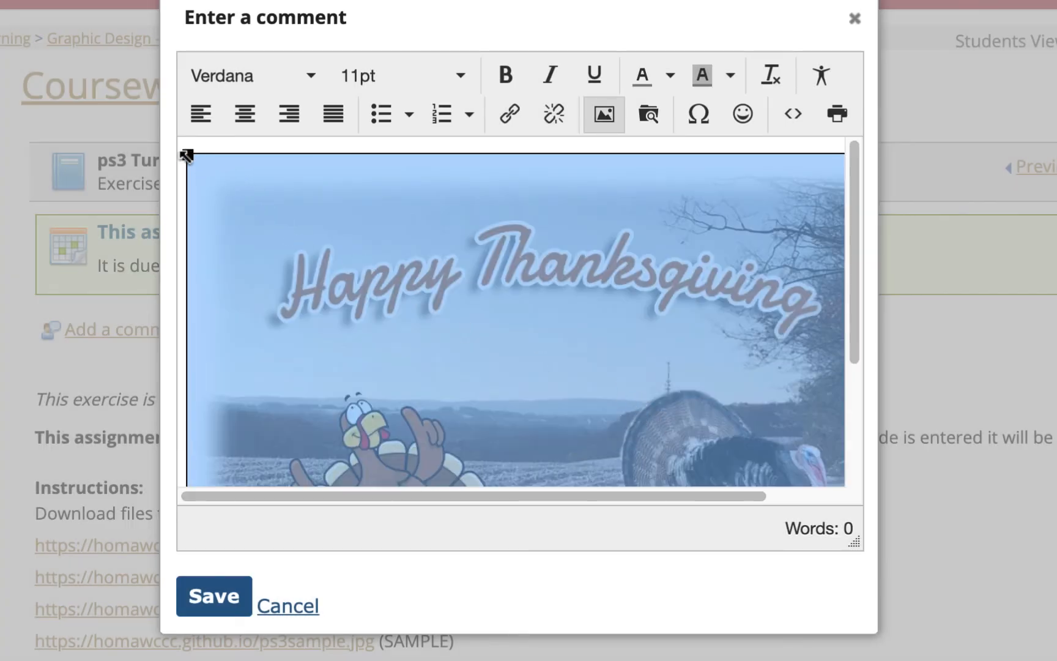
# Step: Enlarge the comment box and shrink the turkey picture proportionally until it fits entirely inside
pyautogui.moveTo(187, 156); pyautogui.dragTo(315, 274)
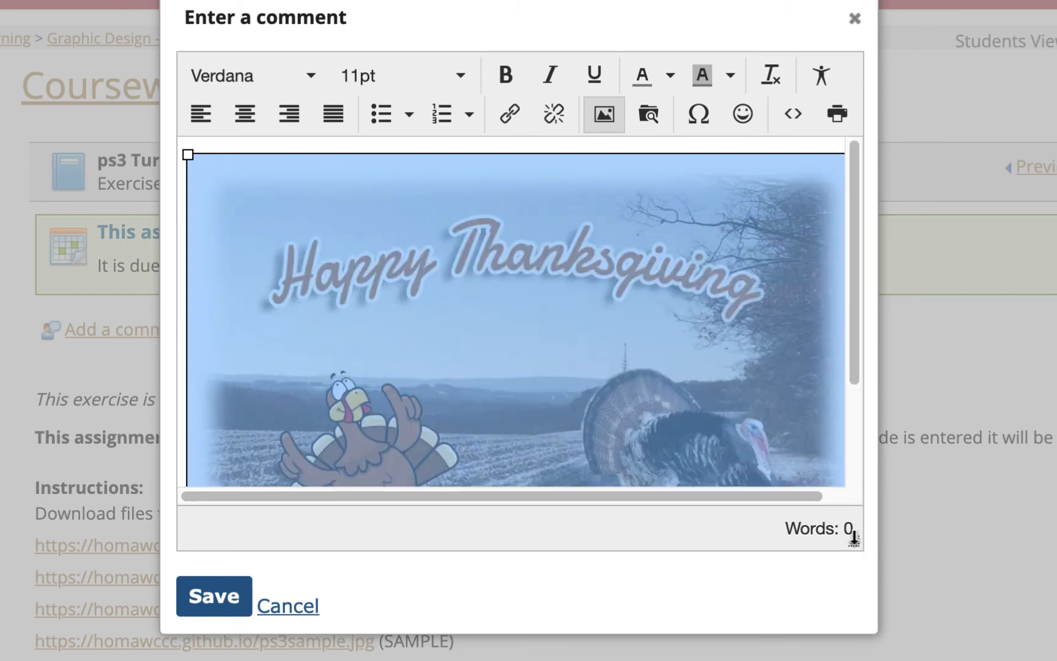
pyautogui.moveTo(854, 538); pyautogui.dragTo(952, 627)
pyautogui.scroll(-2, 691, 432)
pyautogui.scroll(2, 322, 263)
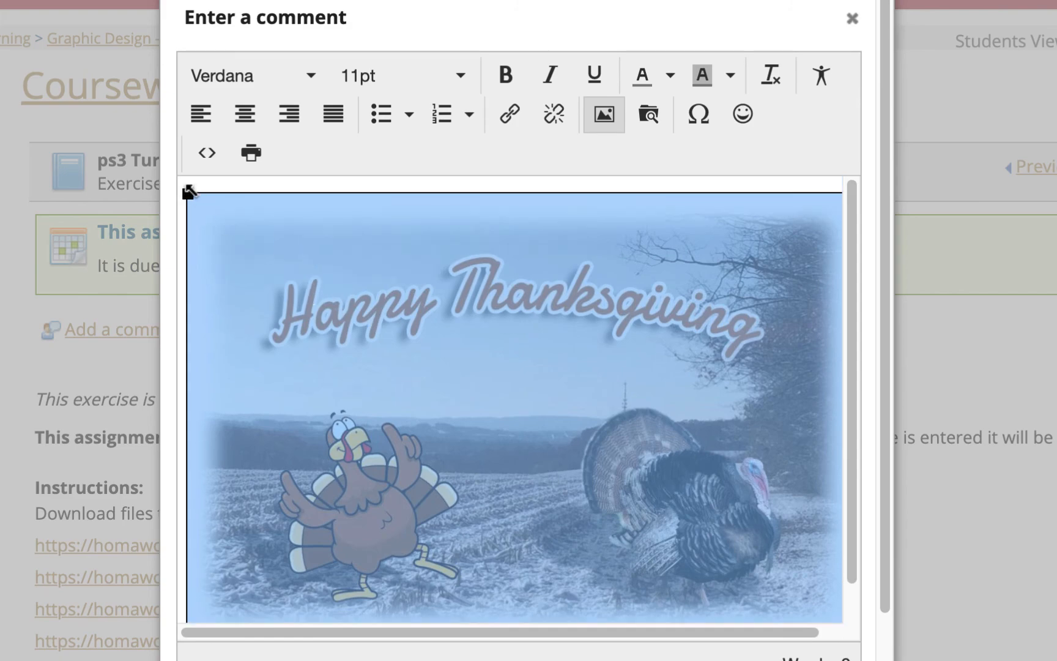
pyautogui.moveTo(188, 192); pyautogui.dragTo(236, 229)
pyautogui.scroll(-2, 639, 388)
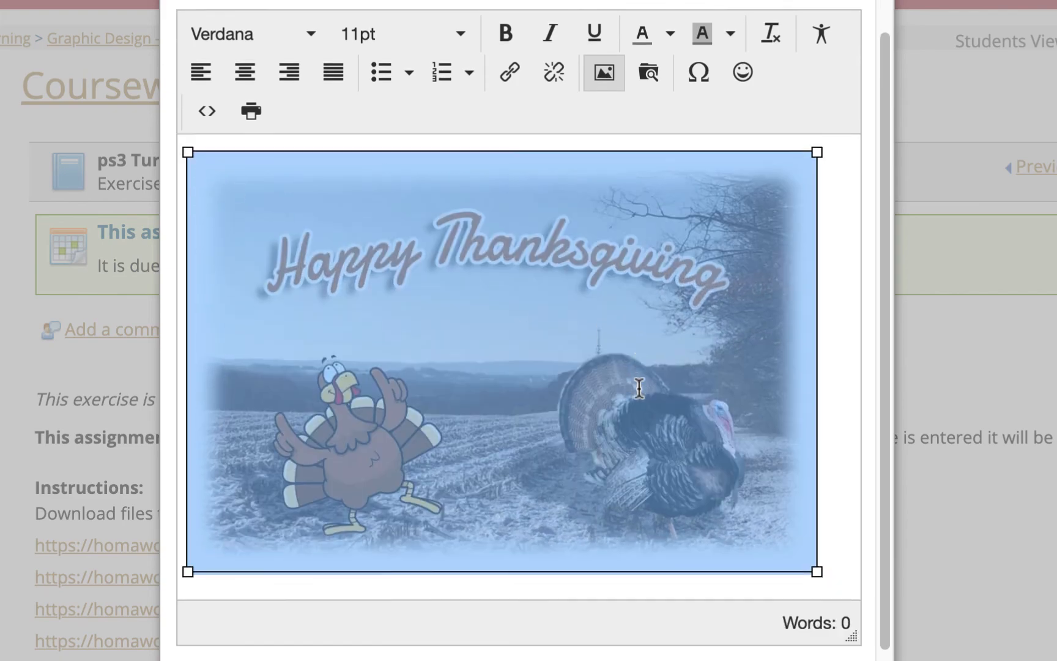
# Step: Save the image comment and look over the posted turkey picture
pyautogui.scroll(-2, 639, 388)
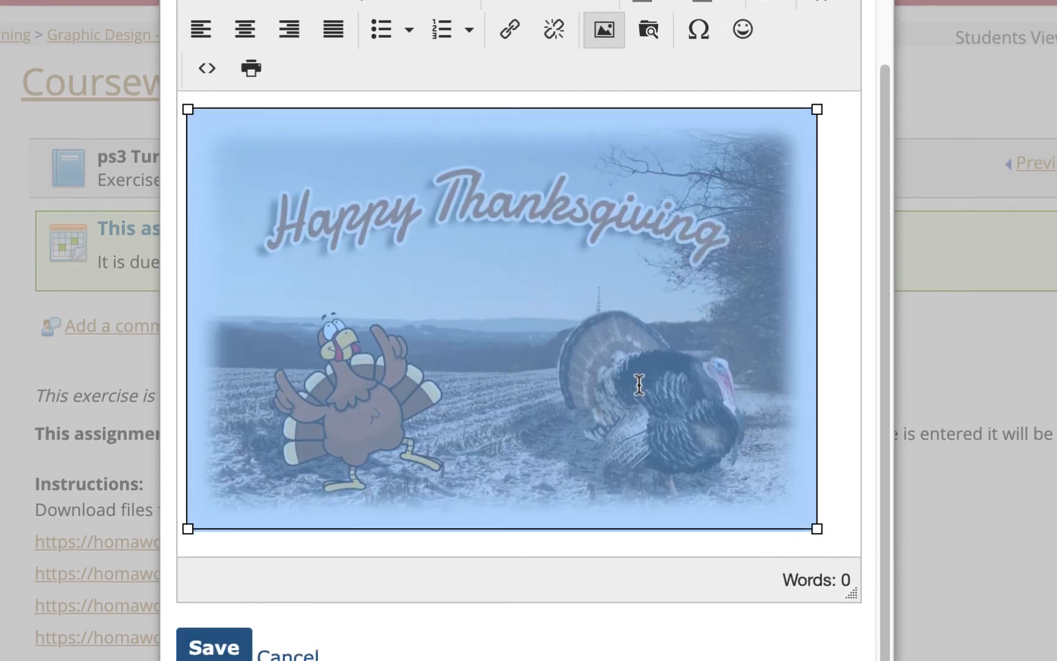
pyautogui.scroll(-1, 428, 520)
pyautogui.click(237, 628)
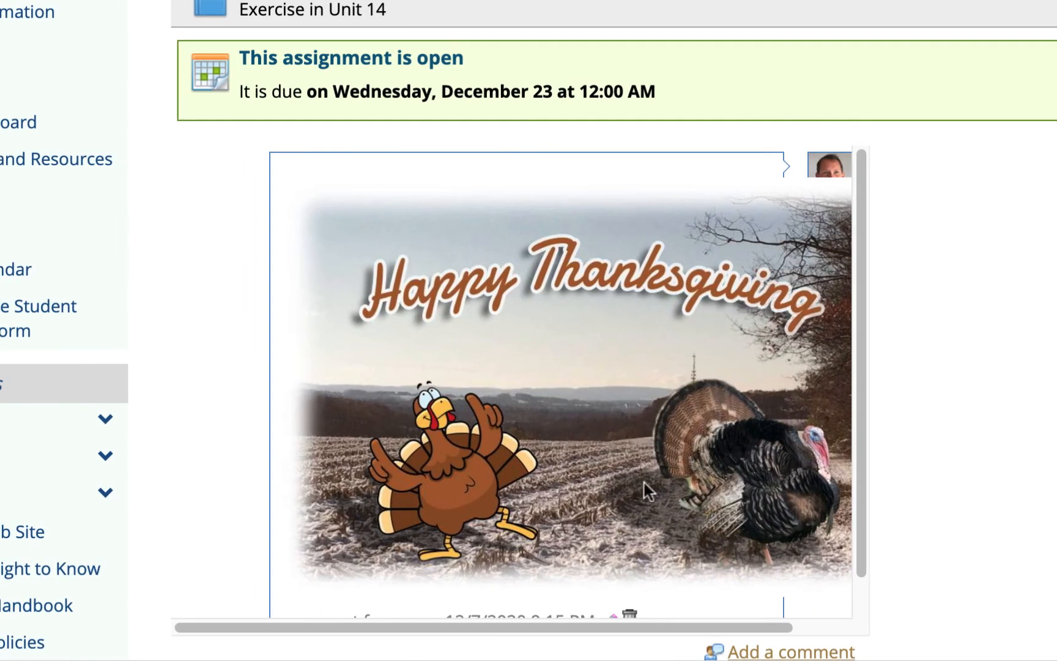
pyautogui.moveTo(674, 625); pyautogui.dragTo(773, 542)
pyautogui.scroll(-2, 771, 482)
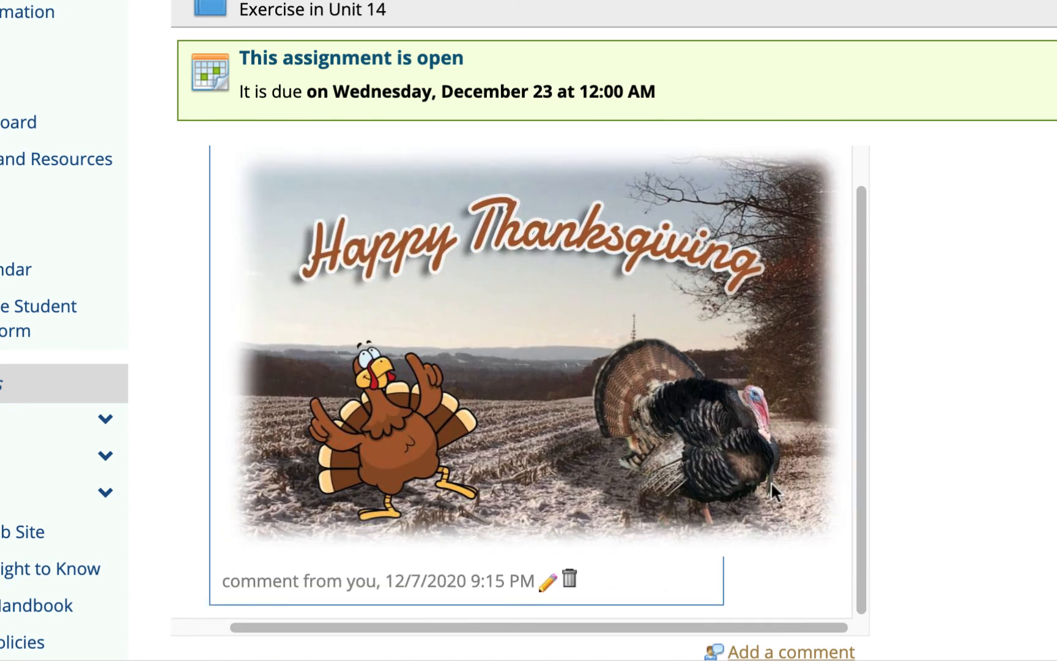
pyautogui.scroll(-6, 771, 482)
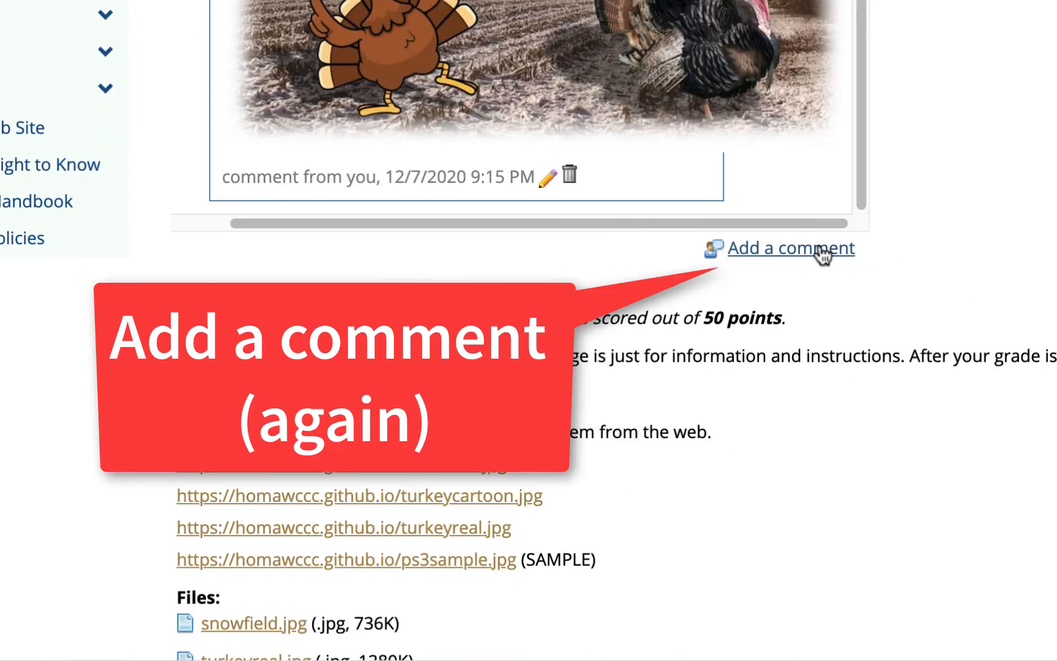
pyautogui.click(823, 254)
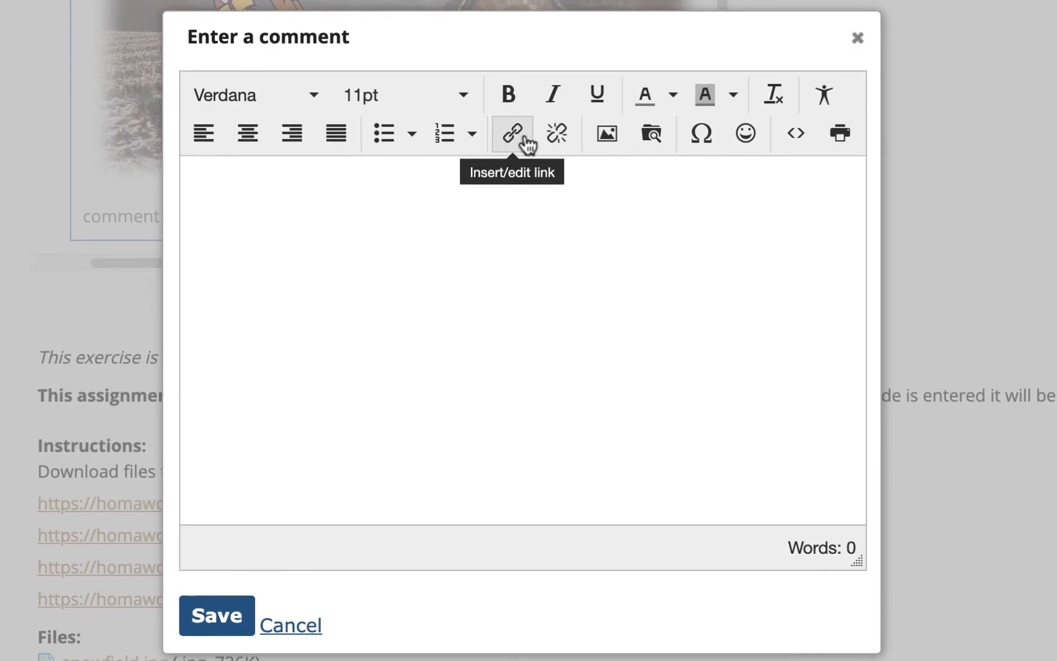
pyautogui.click(519, 134)
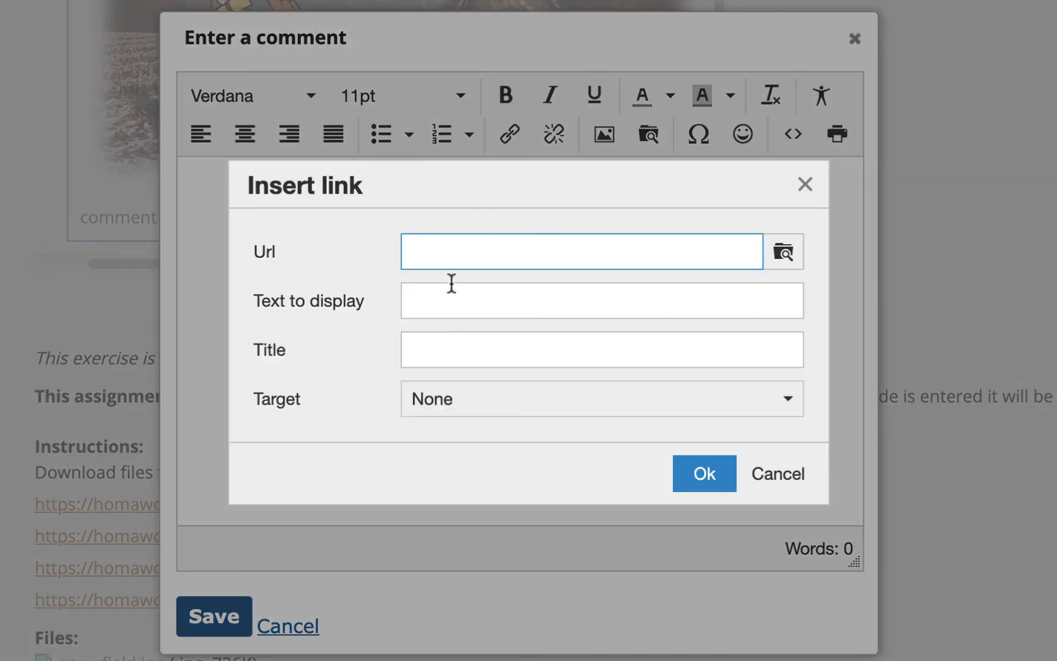
pyautogui.write('https://www.photopea.com/#iiU9RRLFu')
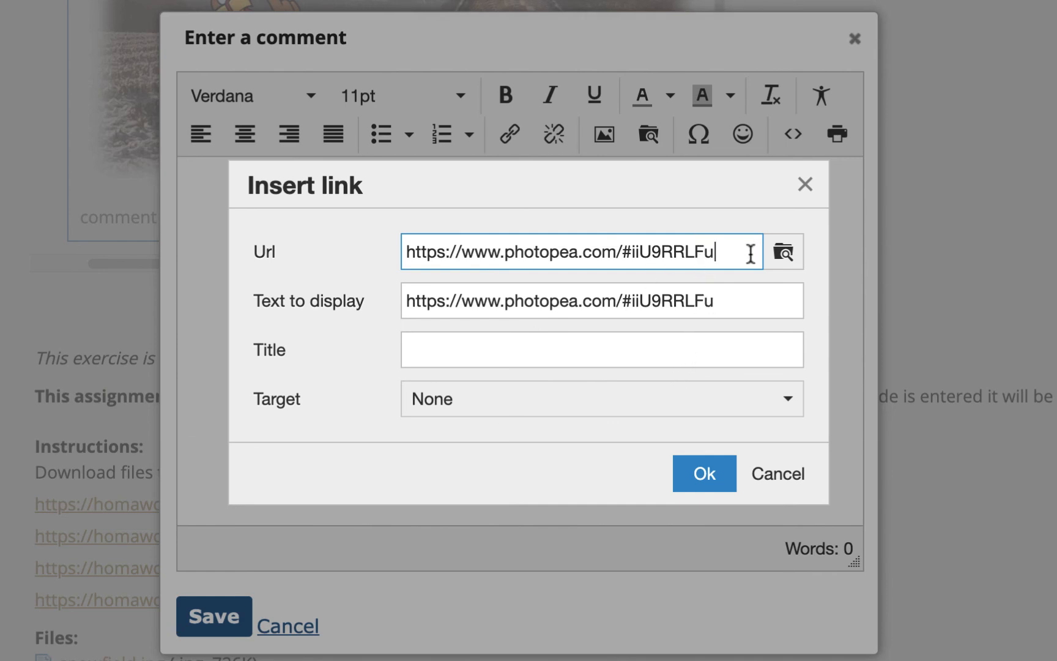
pyautogui.click(577, 411)
pyautogui.click(529, 478)
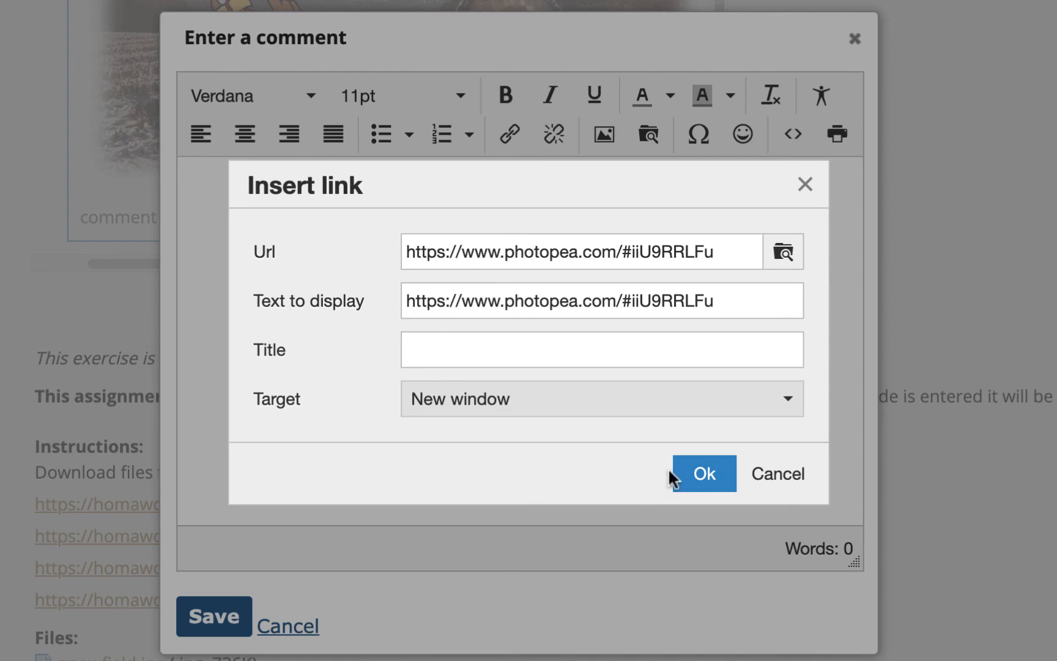
pyautogui.click(712, 476)
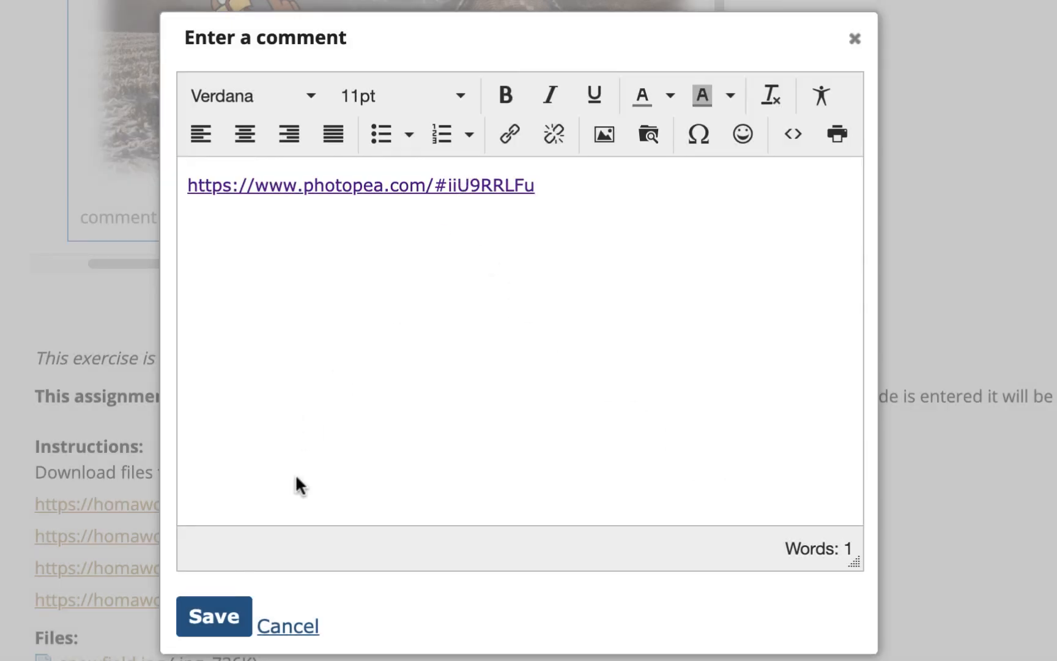
# Step: Save the link comment and review both the posted picture and the shared link on the assignment page
pyautogui.click(226, 615)
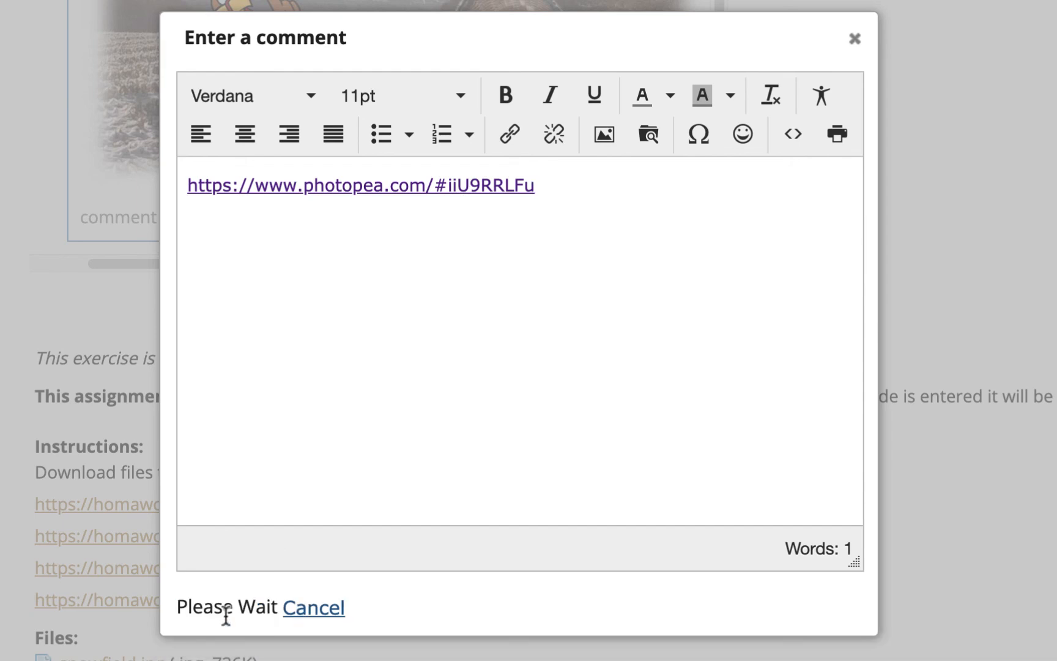
pyautogui.scroll(-6, 833, 520)
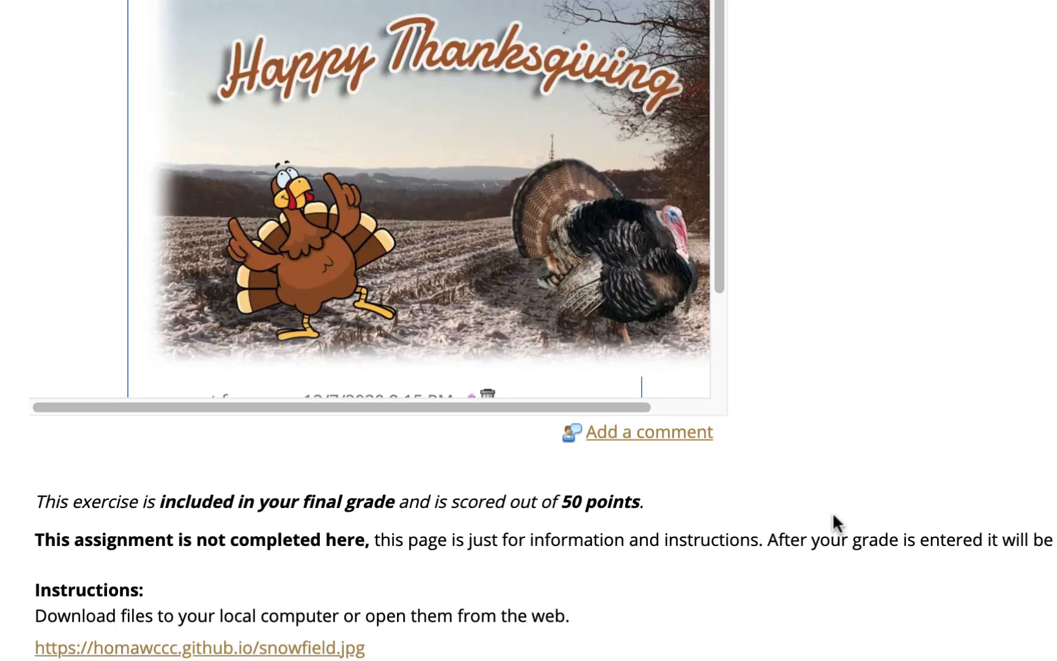
pyautogui.scroll(-3, 660, 251)
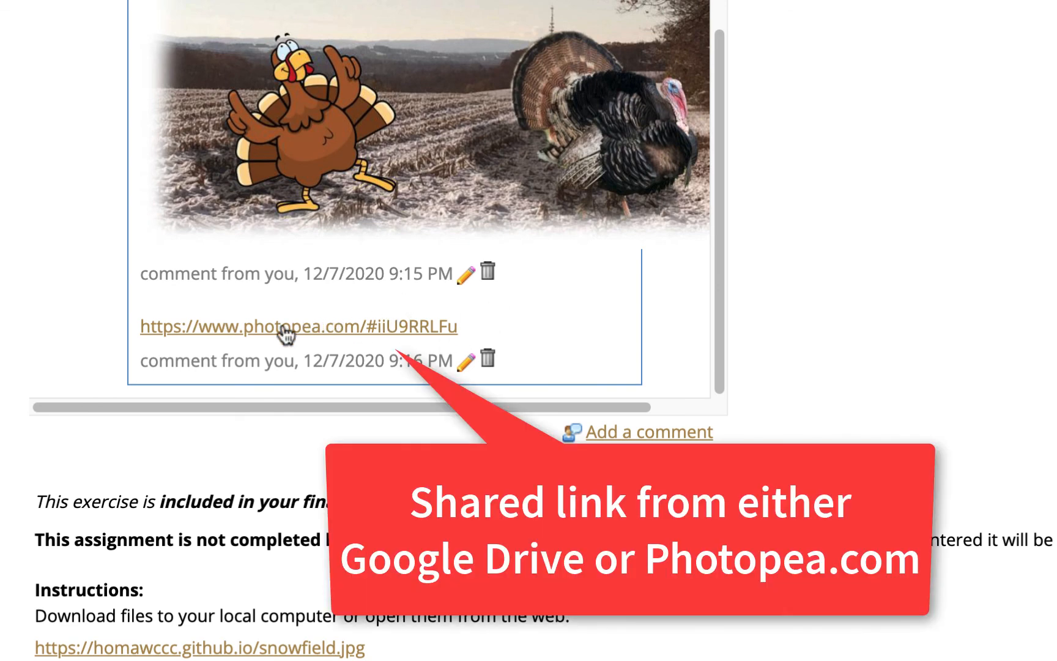
pyautogui.scroll(3, 286, 333)
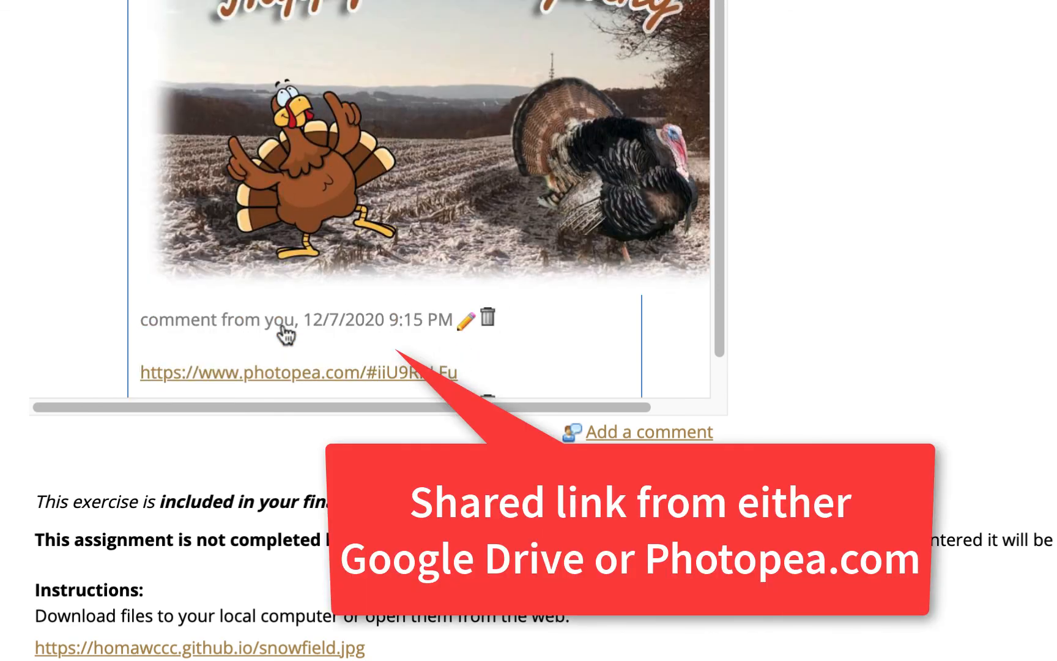
pyautogui.scroll(1, 399, 80)
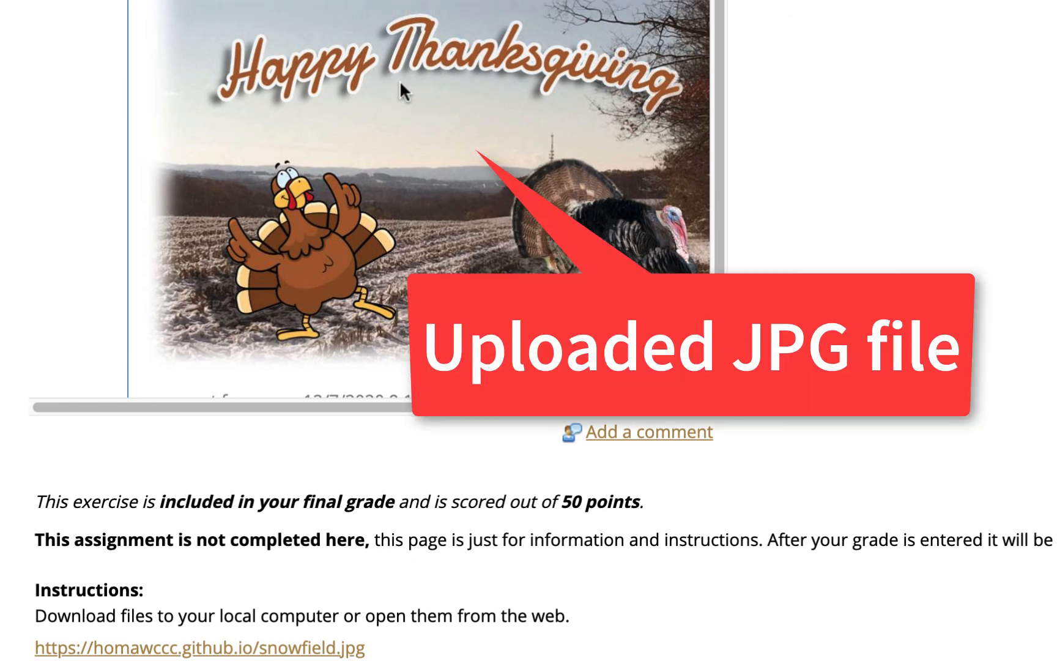
pyautogui.scroll(-3, 458, 101)
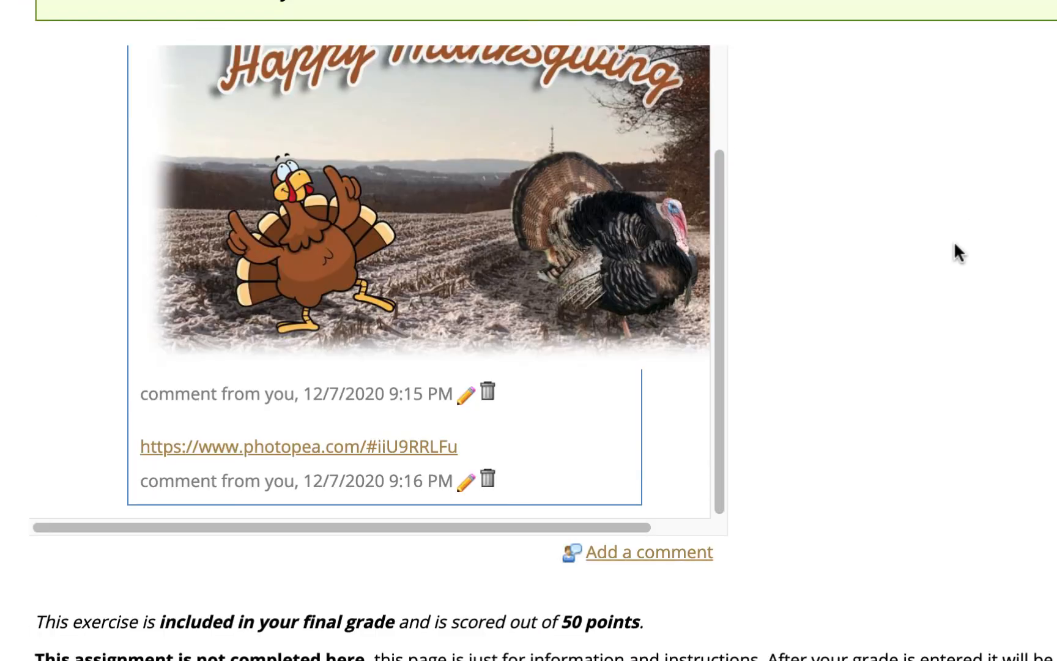
pyautogui.scroll(2, 957, 253)
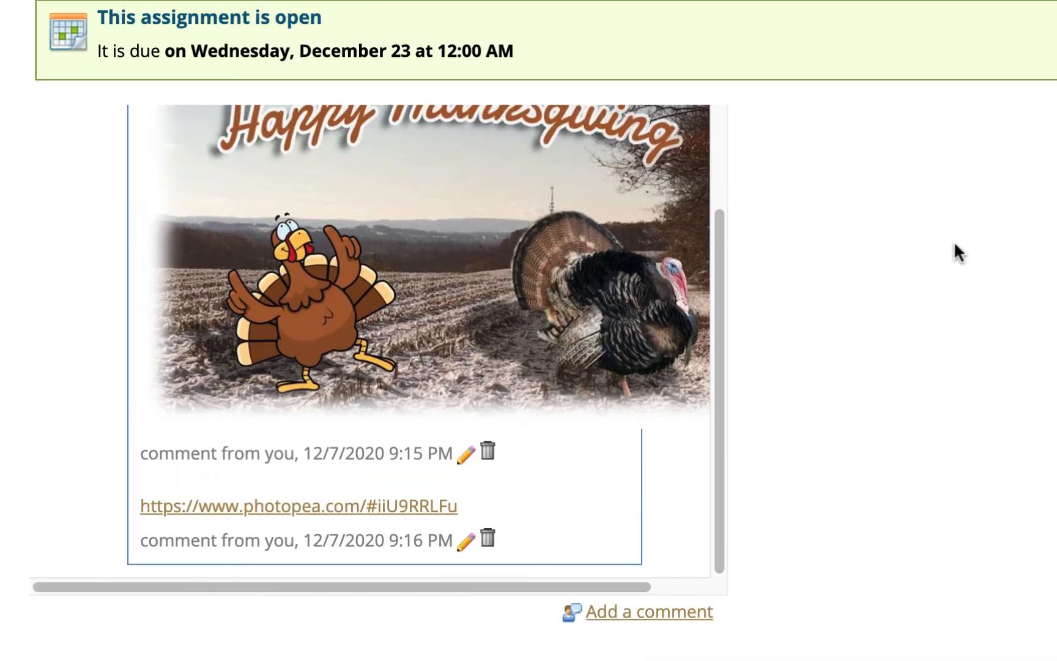
pyautogui.scroll(1, 925, 242)
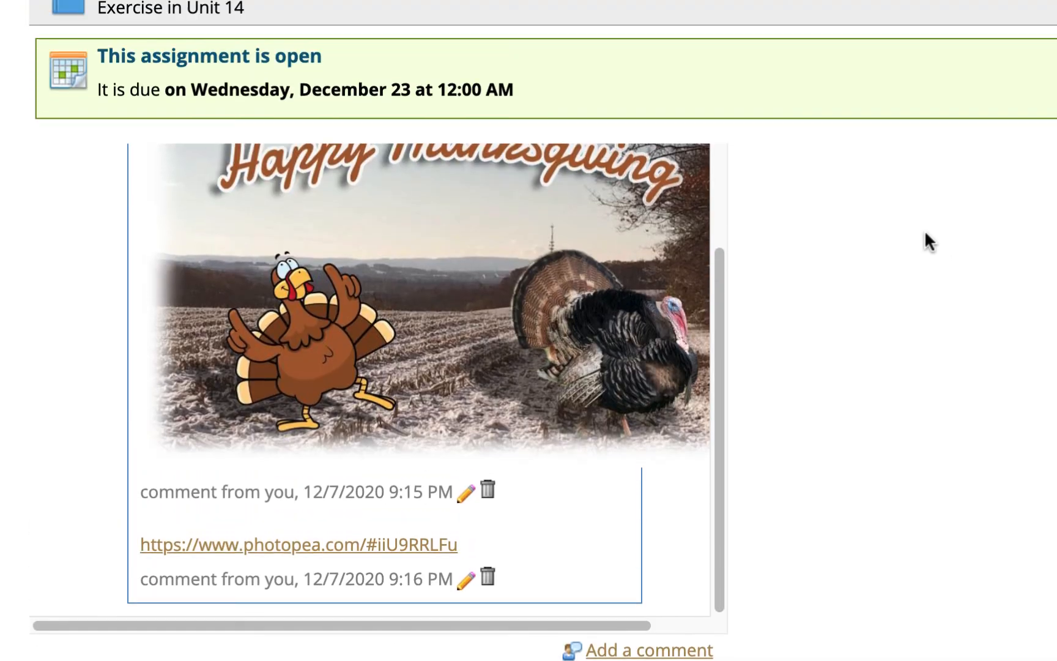